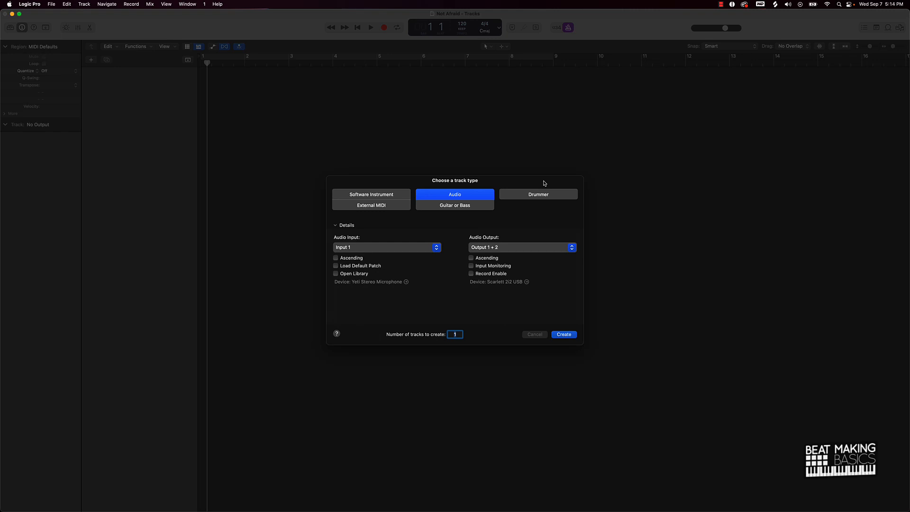
Create one software instrument track using Quick Sampler (Single Sample) as its instrument.
{"action": "left_click", "coordinate": [389, 197]}
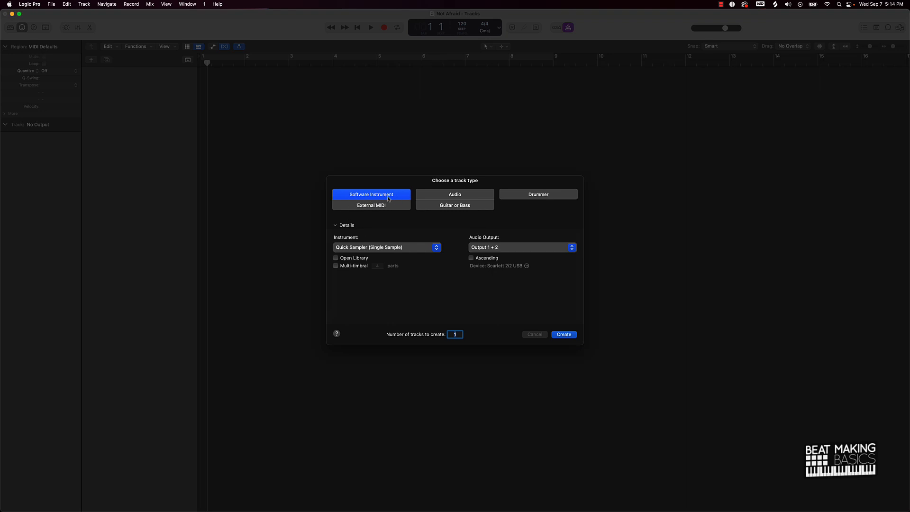
{"action": "left_click", "coordinate": [348, 247]}
{"action": "mouse_move", "coordinate": [377, 361]}
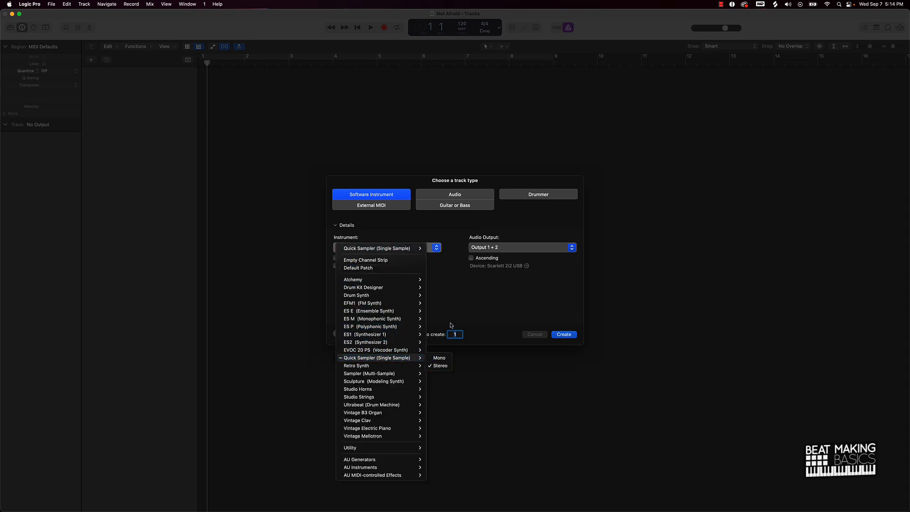
{"action": "left_click", "coordinate": [588, 334]}
{"action": "left_click", "coordinate": [563, 334]}
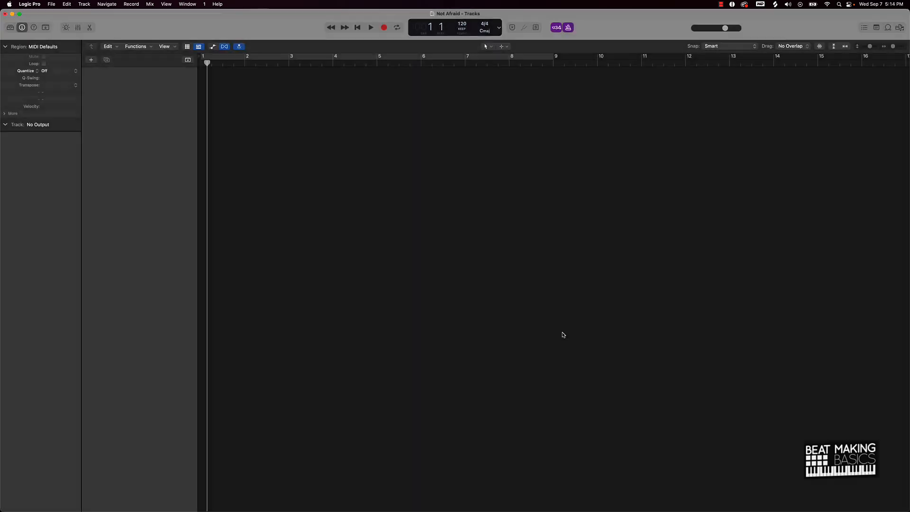
Move the Quick Sampler window aside to free space and switch to the Splice app.
{"action": "left_click_drag", "start_coordinate": [472, 120], "coordinate": [418, 152]}
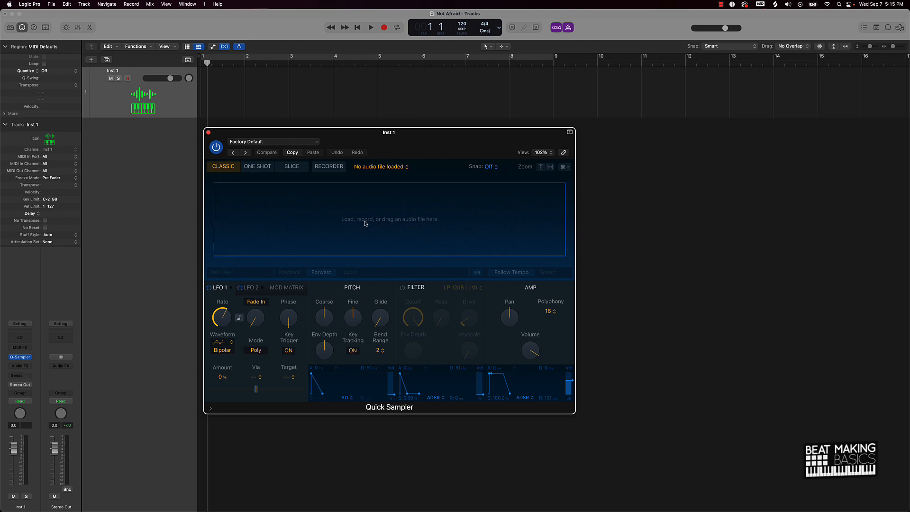
{"action": "left_click_drag", "start_coordinate": [473, 141], "coordinate": [368, 138]}
{"action": "mouse_move", "coordinate": [382, 507]}
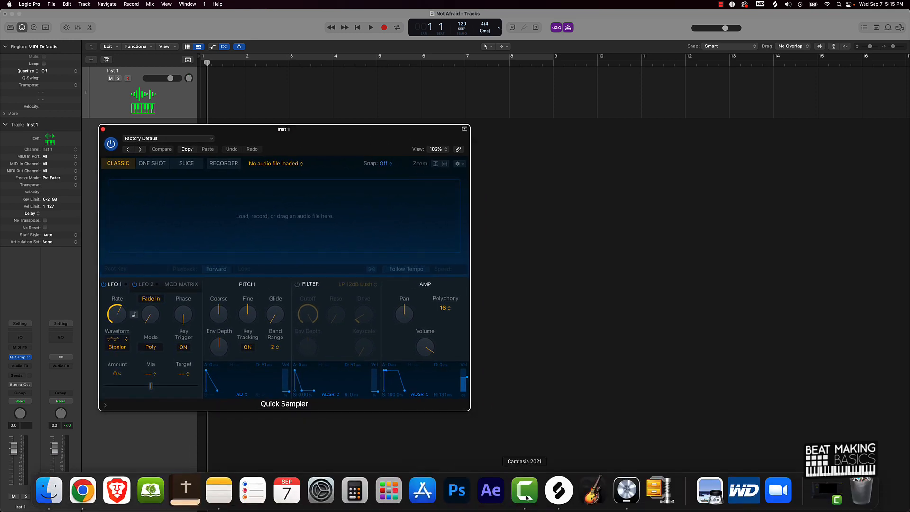
{"action": "left_click", "coordinate": [559, 491]}
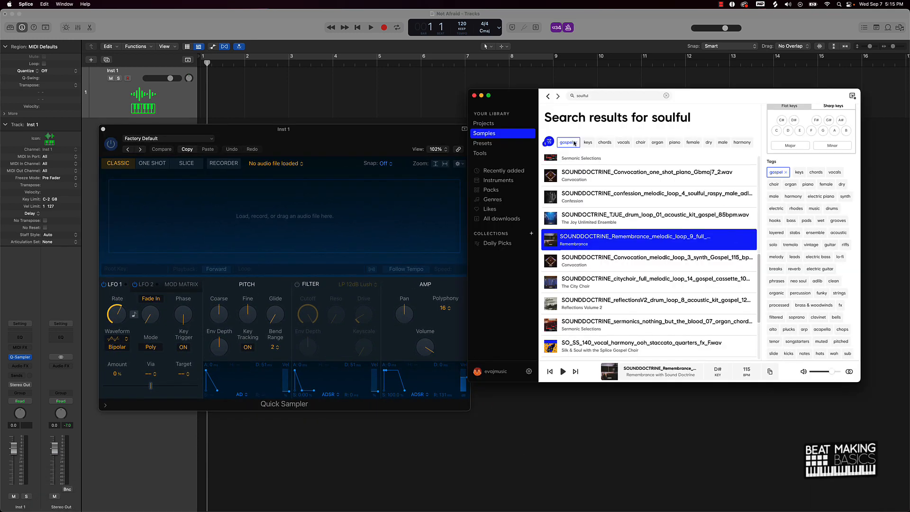
Browse the soulful gospel sample results and audition the male solo vocal, savior soft and beacon hill sounds.
{"action": "scroll", "coordinate": [574, 207], "scroll_direction": "up", "scroll_amount": 5}
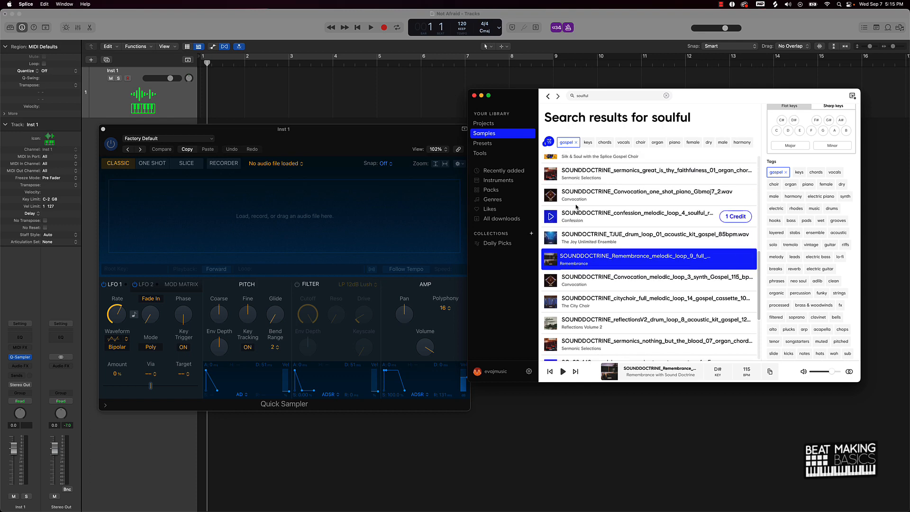
{"action": "scroll", "coordinate": [575, 207], "scroll_direction": "down", "scroll_amount": 5}
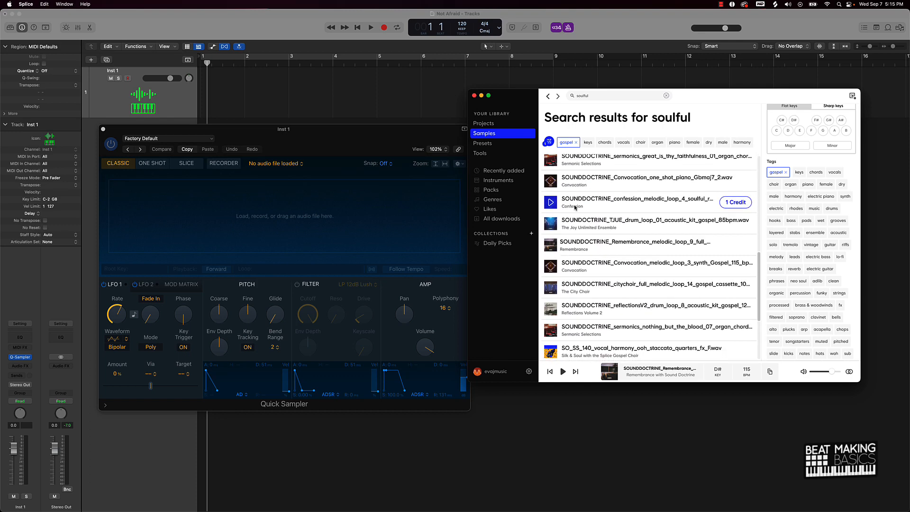
{"action": "scroll", "coordinate": [575, 207], "scroll_direction": "up", "scroll_amount": 1}
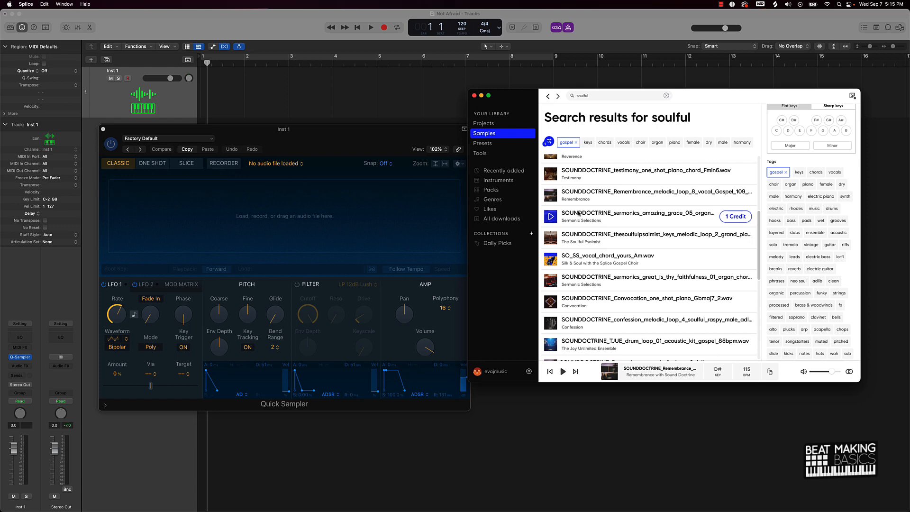
{"action": "scroll", "coordinate": [578, 213], "scroll_direction": "up", "scroll_amount": 3}
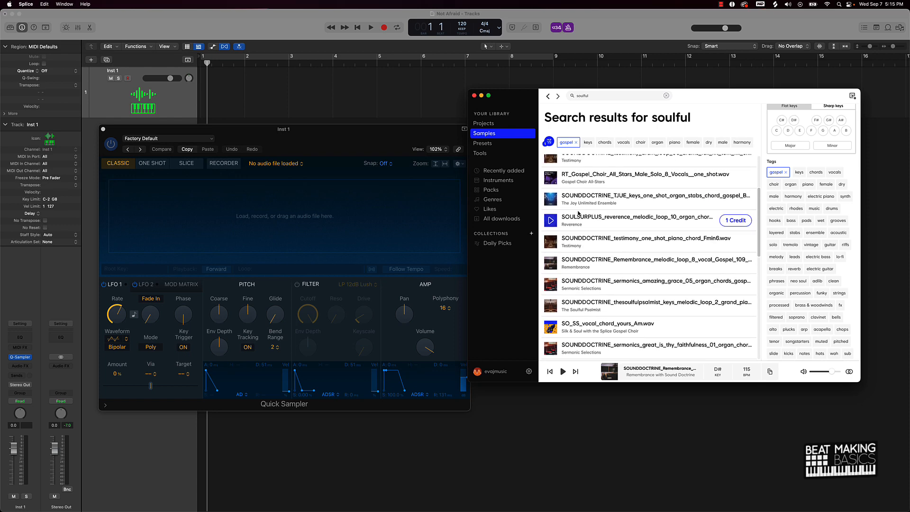
{"action": "left_click", "coordinate": [550, 178]}
{"action": "scroll", "coordinate": [550, 182], "scroll_direction": "up", "scroll_amount": 1}
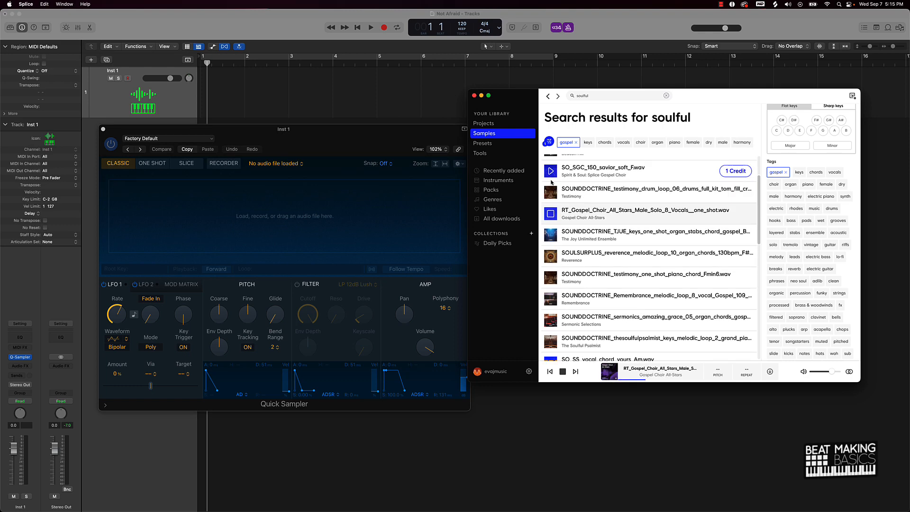
{"action": "left_click", "coordinate": [550, 191]}
{"action": "left_click", "coordinate": [551, 171]}
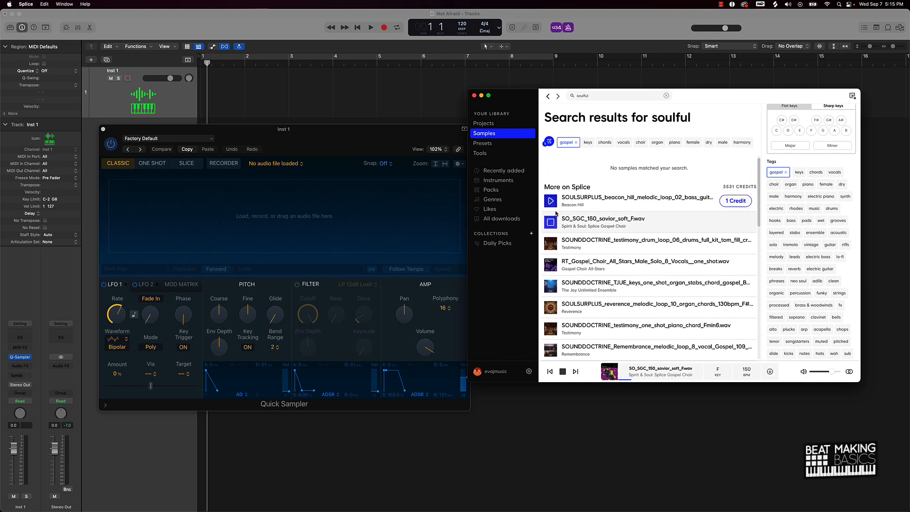
{"action": "left_click", "coordinate": [550, 201]}
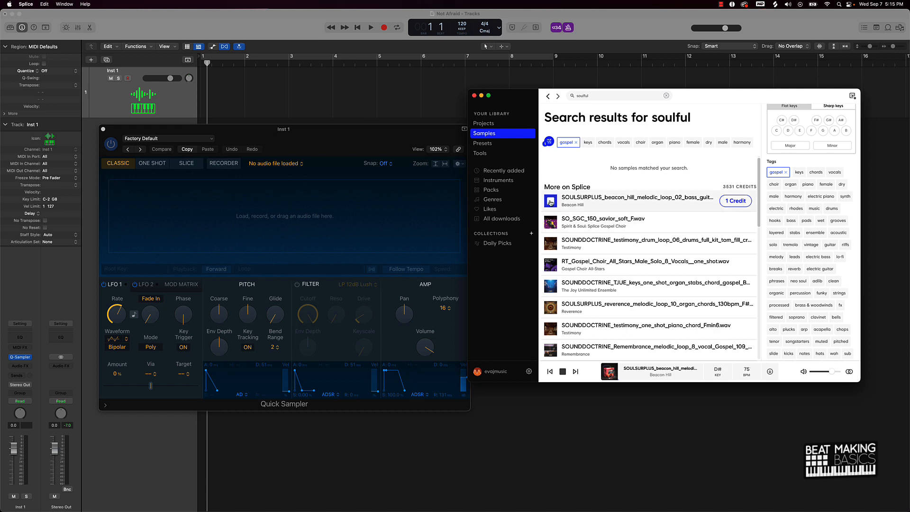
Audition the organ, piano, vocal and keys sounds in the results, through to thesoulfulpsalmist keys melodic loop 2.
{"action": "scroll", "coordinate": [550, 204], "scroll_direction": "down", "scroll_amount": 2}
{"action": "left_click", "coordinate": [550, 217]}
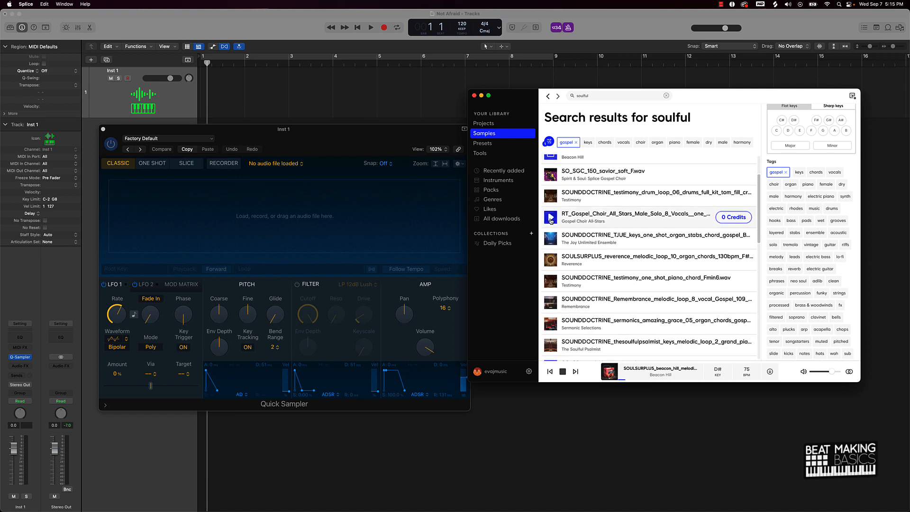
{"action": "left_click", "coordinate": [549, 240]}
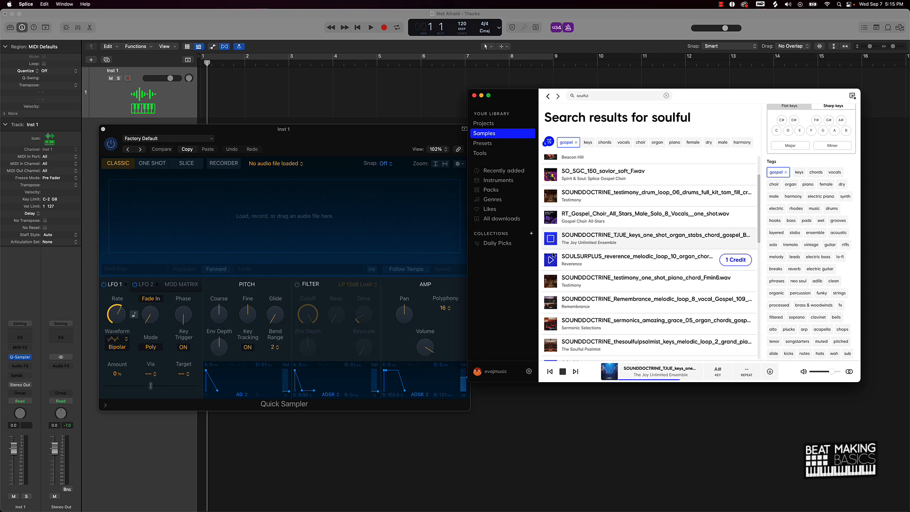
{"action": "left_click", "coordinate": [552, 260]}
{"action": "scroll", "coordinate": [552, 260], "scroll_direction": "down", "scroll_amount": 1}
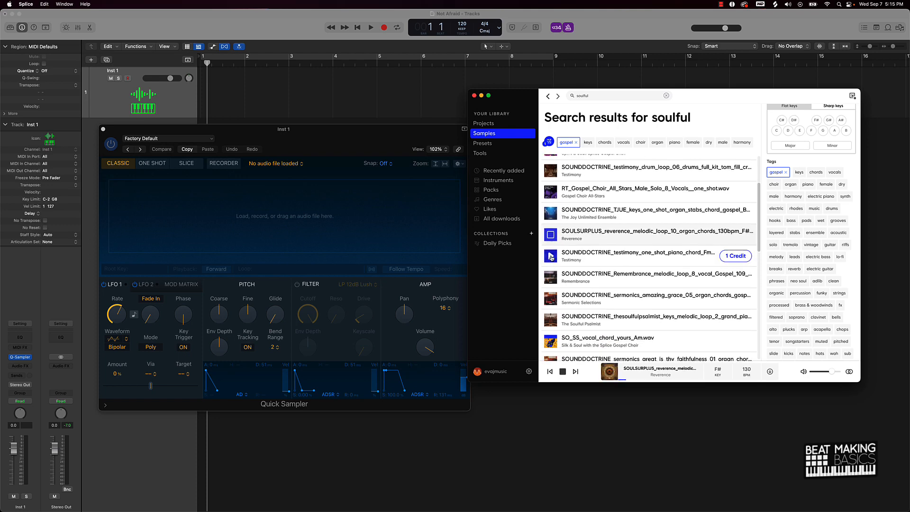
{"action": "left_click", "coordinate": [550, 257]}
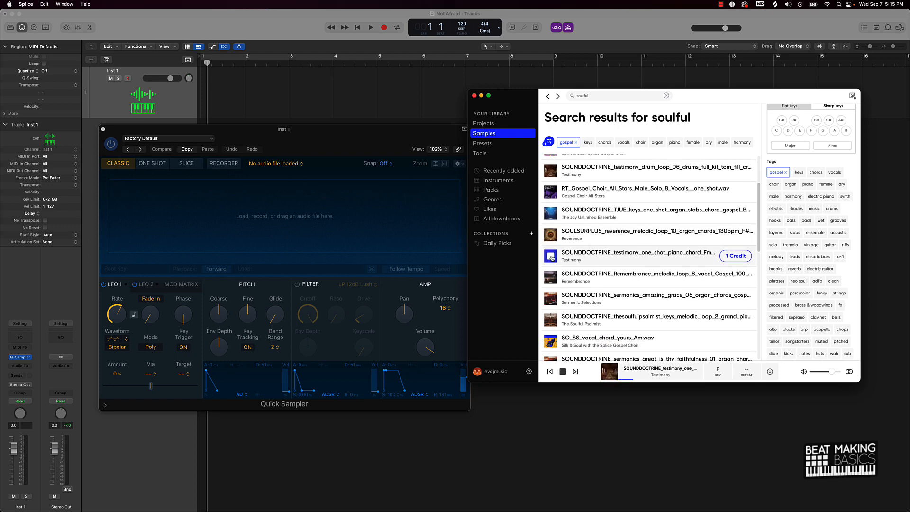
{"action": "scroll", "coordinate": [551, 257], "scroll_direction": "down", "scroll_amount": 2}
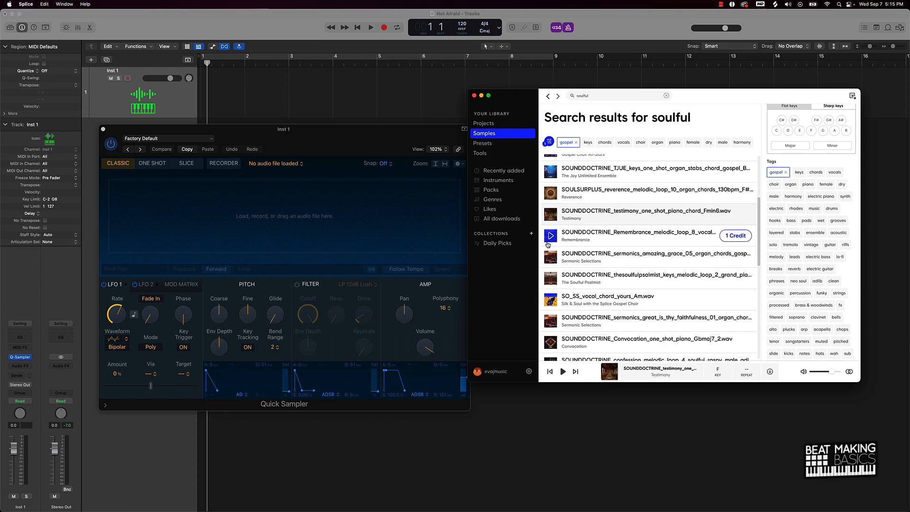
{"action": "left_click", "coordinate": [550, 238]}
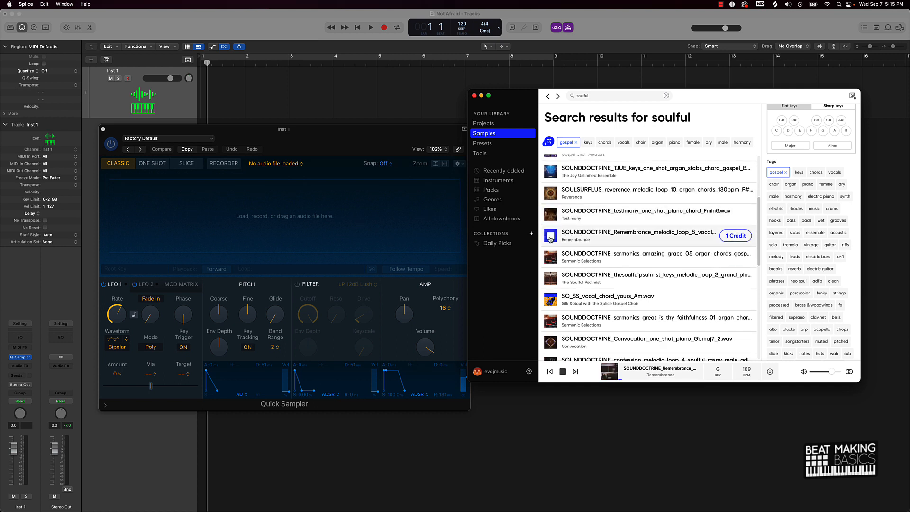
{"action": "left_click", "coordinate": [550, 259]}
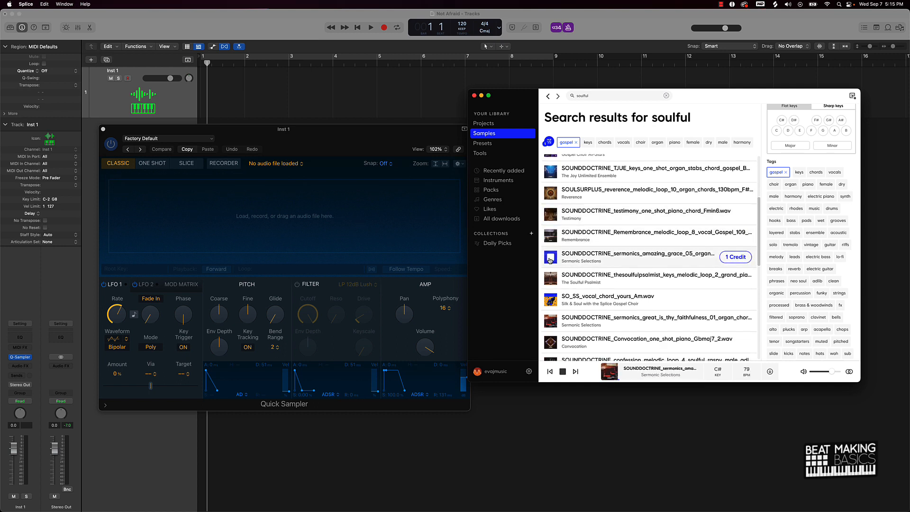
{"action": "left_click", "coordinate": [551, 278]}
Download SOUNDDOCTRINE_thesoulfulpsalmist_keys_melodic_loop_2 and load it into Quick Sampler.
{"action": "scroll", "coordinate": [550, 279], "scroll_direction": "down", "scroll_amount": 3}
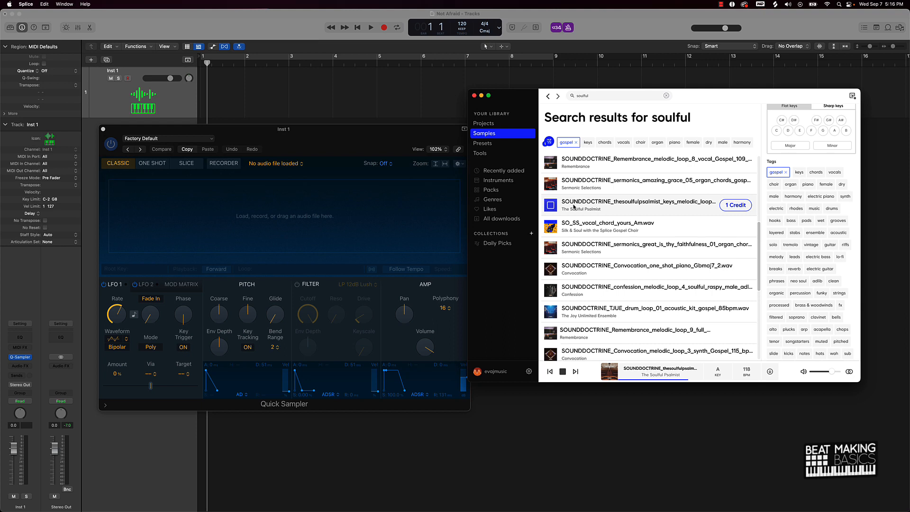
{"action": "left_click", "coordinate": [739, 206]}
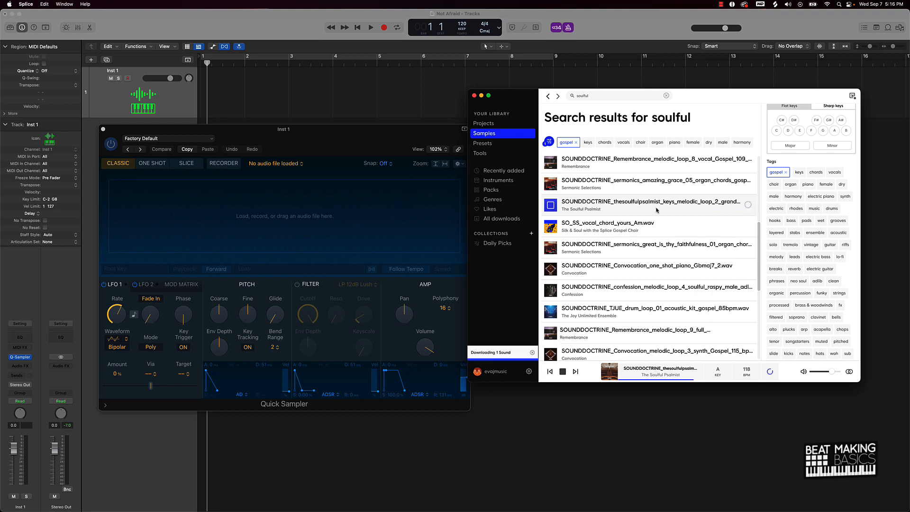
{"action": "left_click_drag", "start_coordinate": [718, 208], "coordinate": [192, 208]}
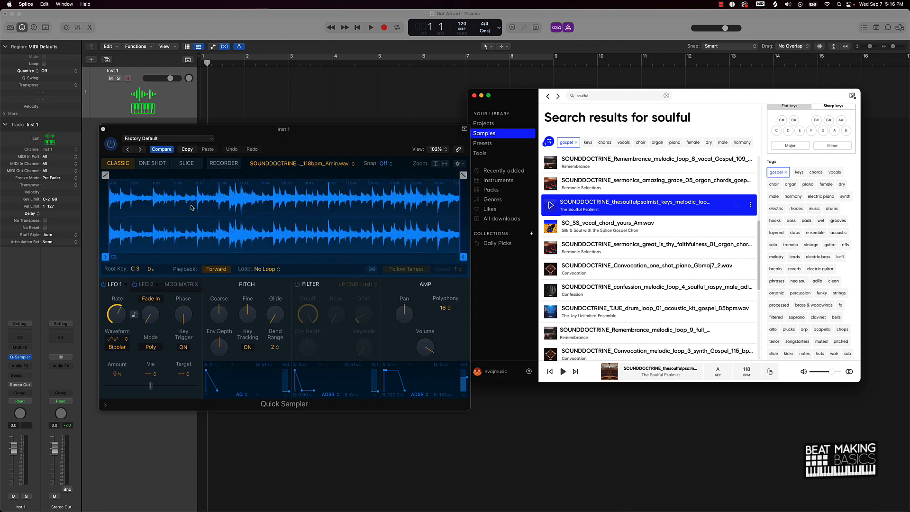
Return to Logic Pro, enable Flex so the sample follows the tempo, and set the project tempo to 140.
{"action": "left_click", "coordinate": [443, 262]}
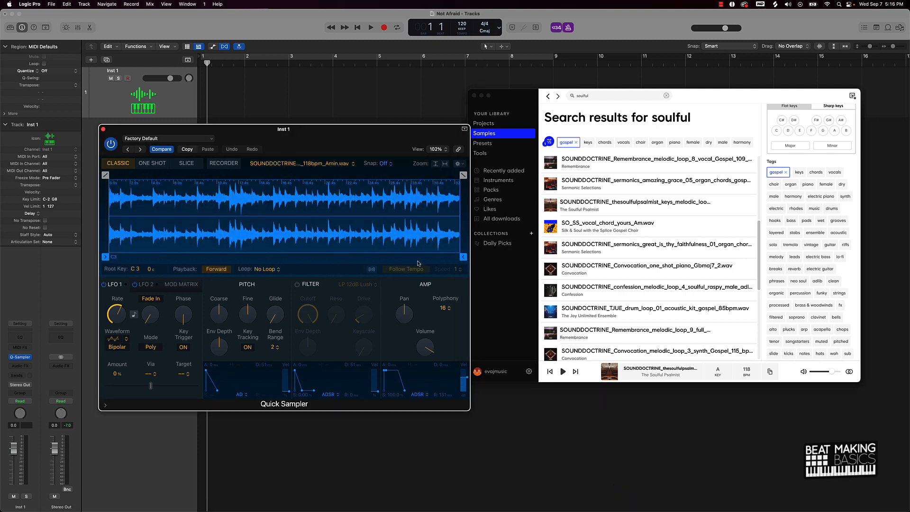
{"action": "left_click", "coordinate": [418, 93]}
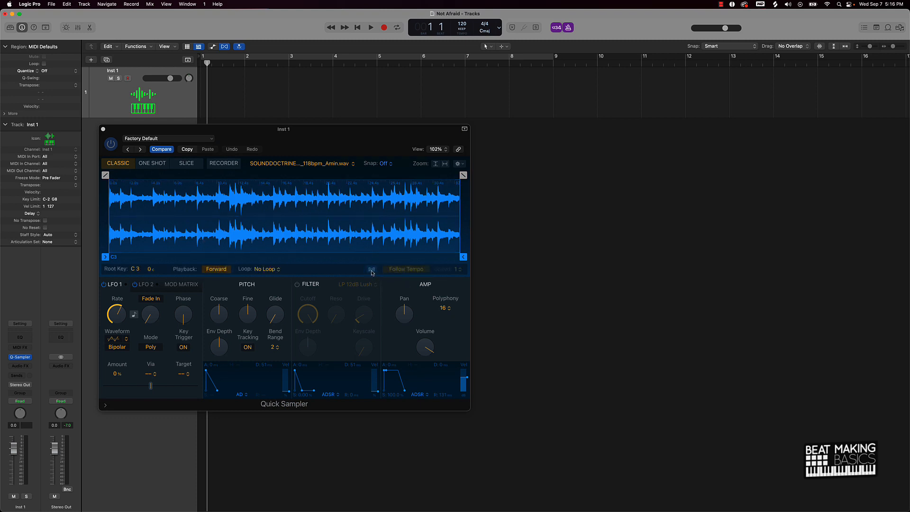
{"action": "left_click", "coordinate": [371, 270]}
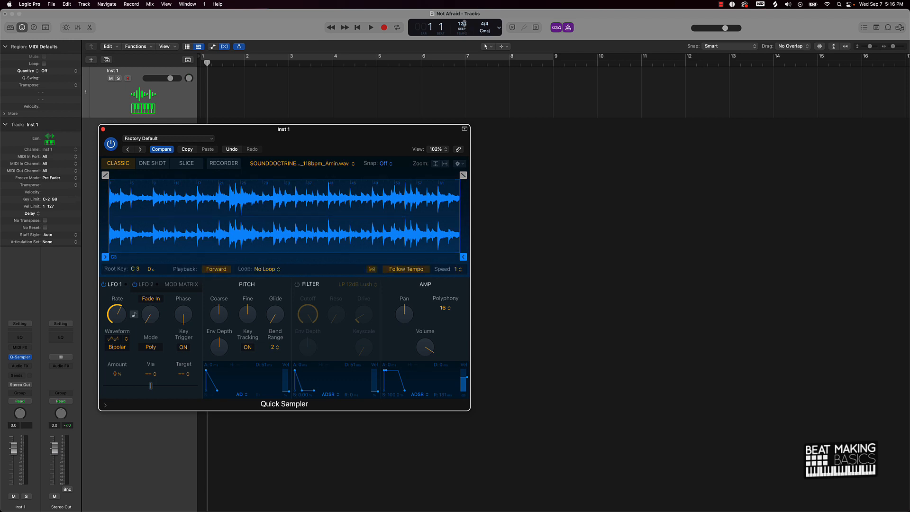
{"action": "mouse_move", "coordinate": [462, 23]}
{"action": "left_mouse_down"}
{"action": "mouse_move", "coordinate": [464, 45]}
{"action": "mouse_move", "coordinate": [467, 11]}
{"action": "left_mouse_up"}
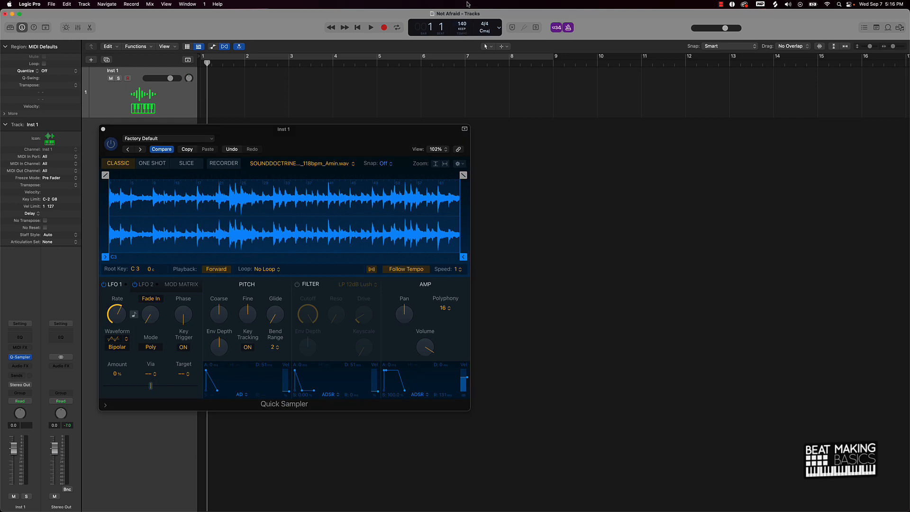
Reposition the Quick Sampler window and look through its One Shot and Slice modes, ending in Classic mode.
{"action": "left_click_drag", "start_coordinate": [327, 129], "coordinate": [532, 121]}
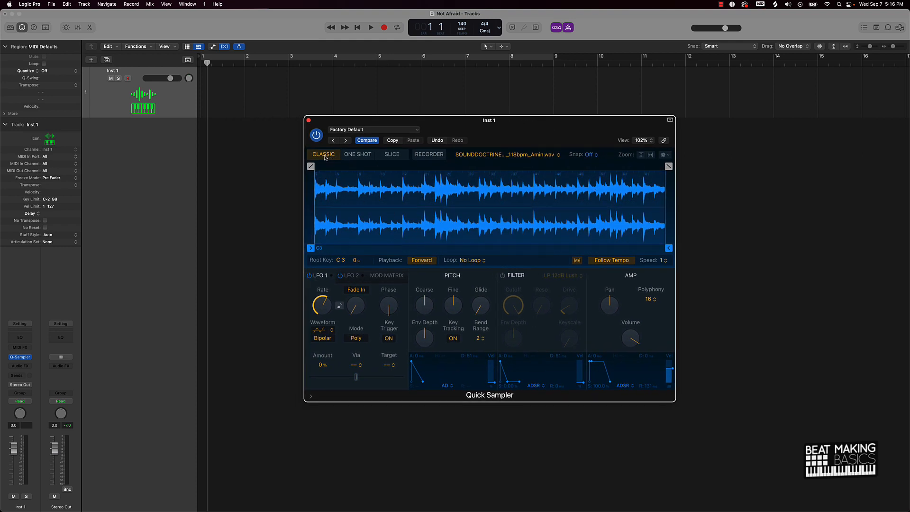
{"action": "left_click", "coordinate": [358, 157]}
{"action": "left_click", "coordinate": [391, 155]}
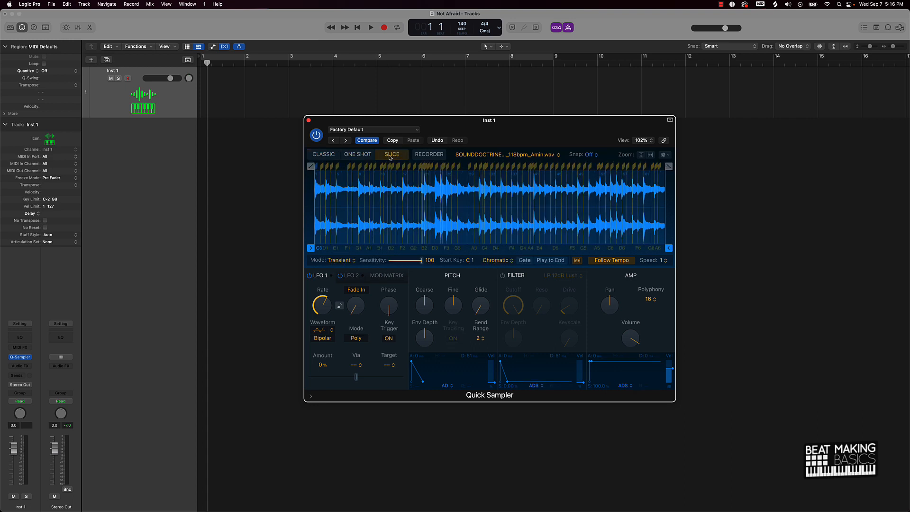
{"action": "left_click", "coordinate": [324, 155]}
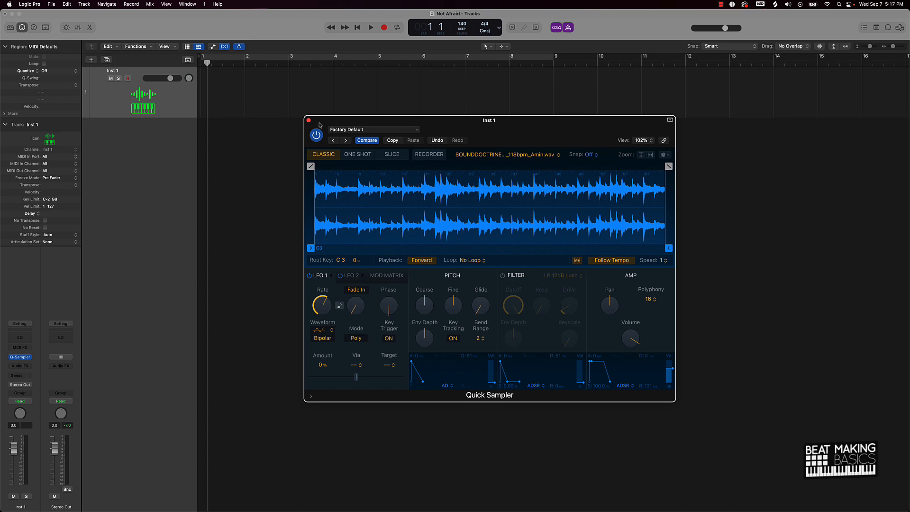
Show the on-screen piano keyboard instead of Musical Typing and arrange it and Quick Sampler clear of the track area.
{"action": "key", "text": "super+k"}
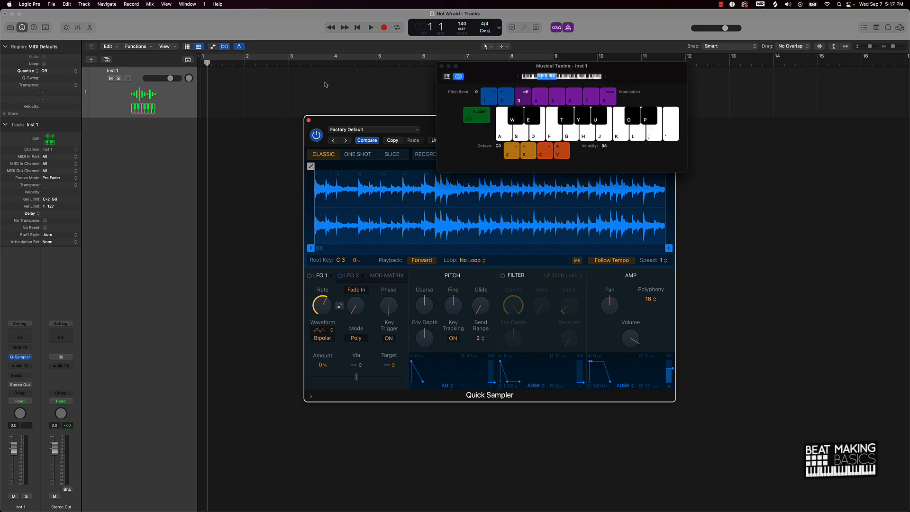
{"action": "left_click", "coordinate": [447, 76]}
{"action": "left_click_drag", "start_coordinate": [494, 78], "coordinate": [612, 83]}
{"action": "left_click_drag", "start_coordinate": [605, 124], "coordinate": [773, 140]}
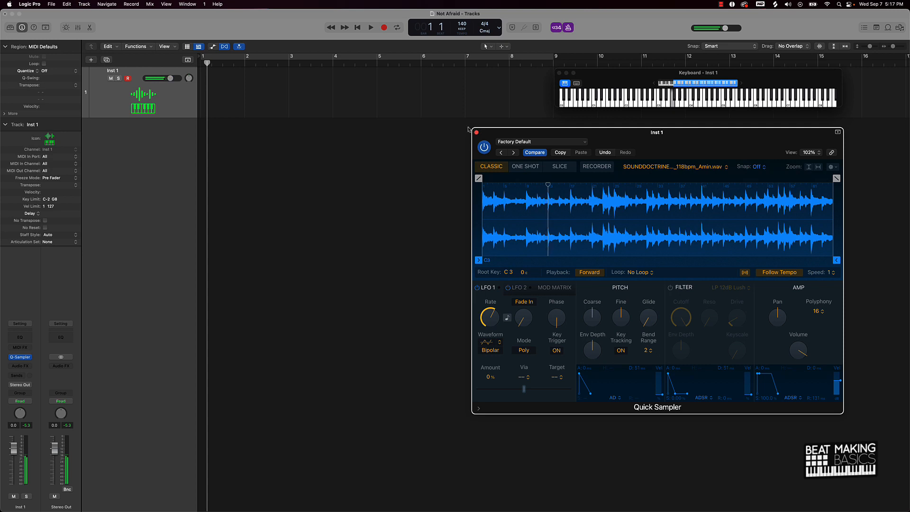
Turn on cycling over bars 1 to 9 and record the sample being played on the Inst 1 track.
{"action": "left_click", "coordinate": [404, 62]}
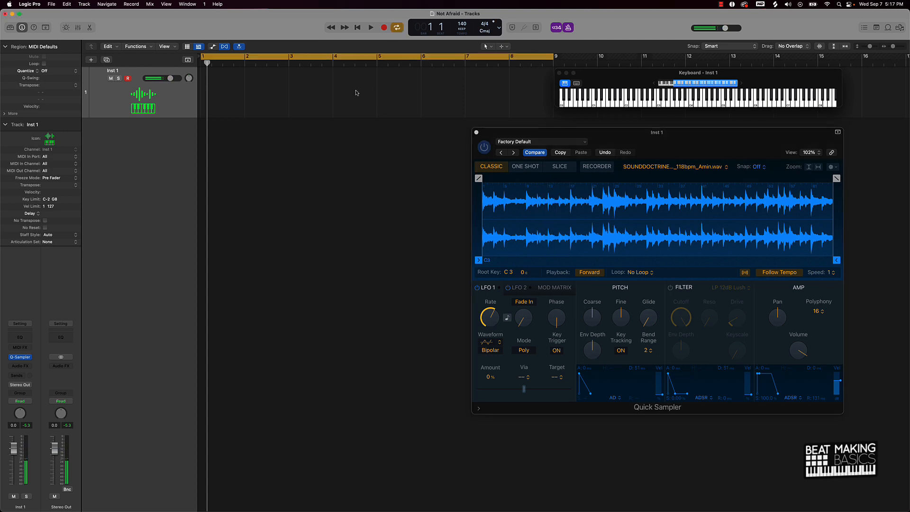
{"action": "left_click", "coordinate": [385, 28]}
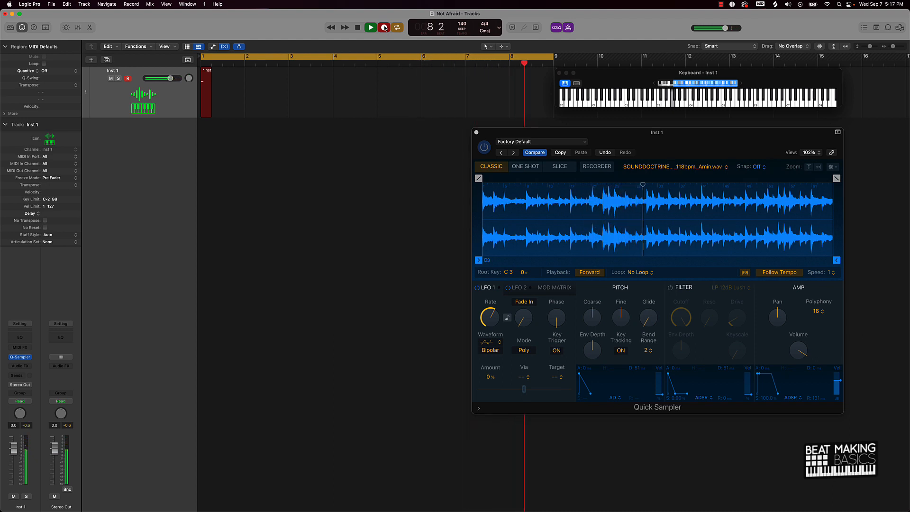
{"action": "key", "text": "space"}
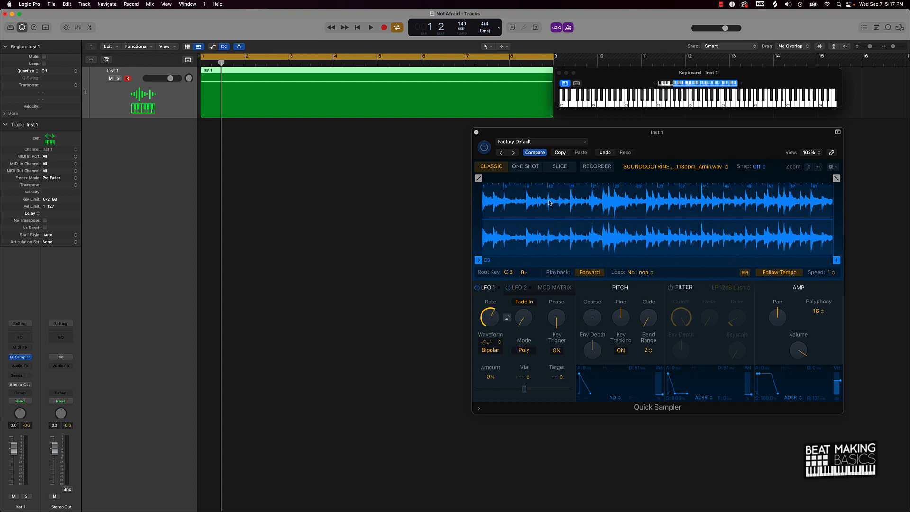
Move the sample's start point in Quick Sampler to 17 1 13 and audition the result.
{"action": "left_click", "coordinate": [479, 262]}
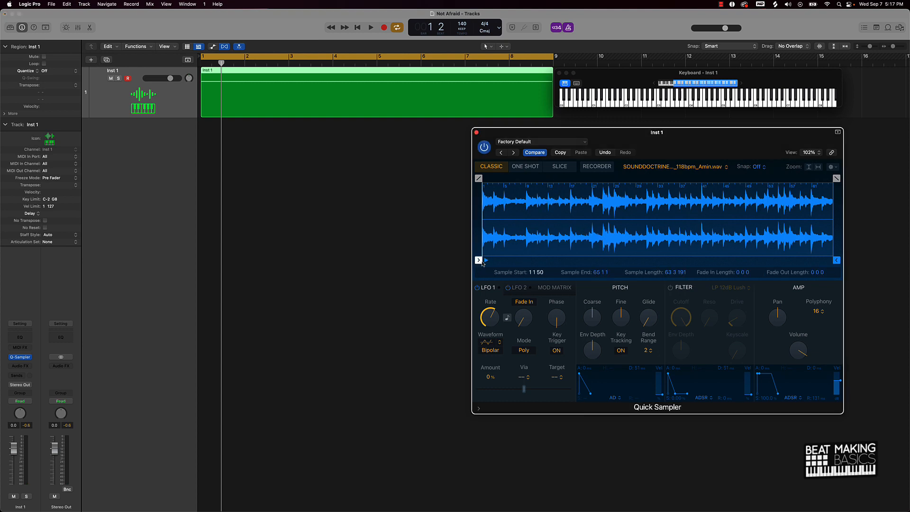
{"action": "left_click_drag", "start_coordinate": [482, 264], "coordinate": [570, 253]}
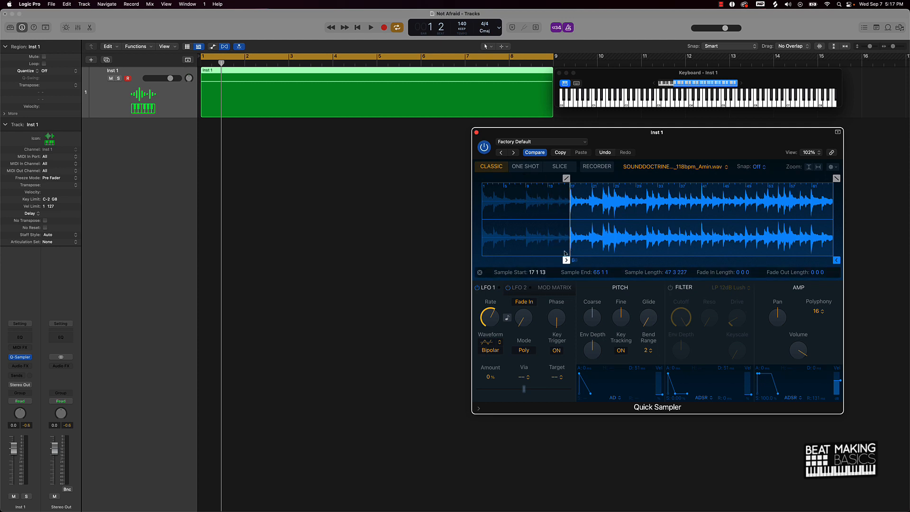
{"action": "key", "text": "space"}
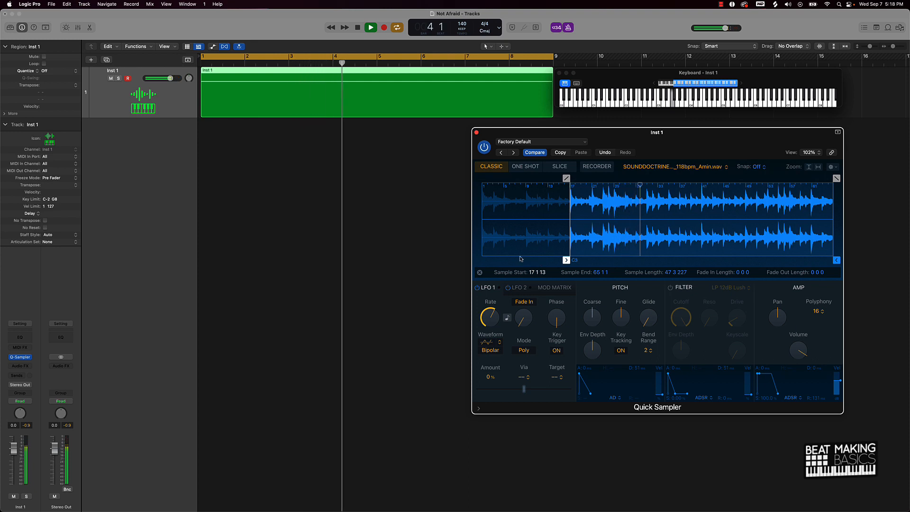
{"action": "key", "text": "space"}
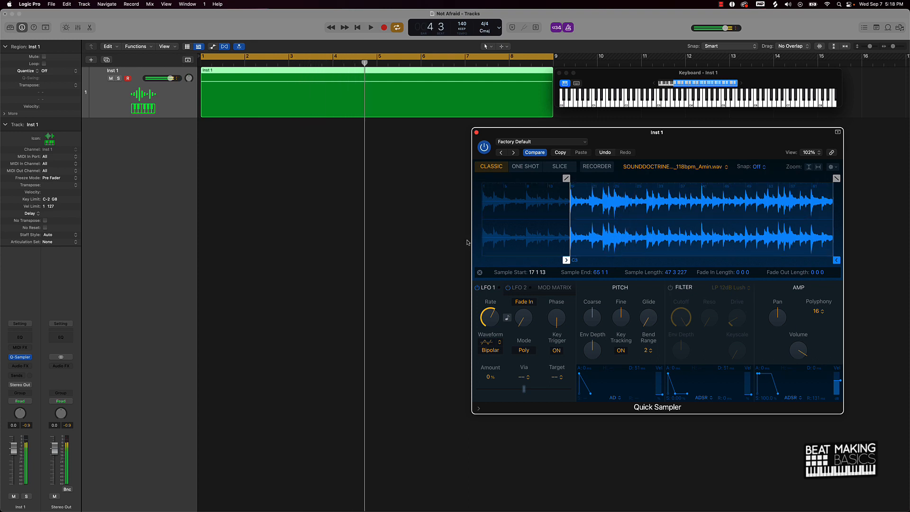
Bounce the Inst 1 region in place to a new track named Inst 1_bip, muting the source and leaving normalizing off.
{"action": "right_click", "coordinate": [306, 93]}
{"action": "left_click", "coordinate": [321, 95]}
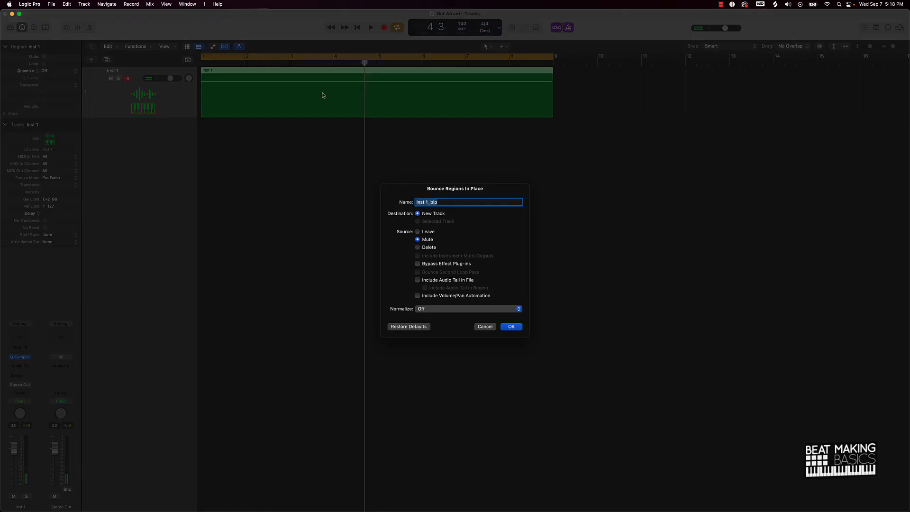
{"action": "left_click", "coordinate": [511, 327]}
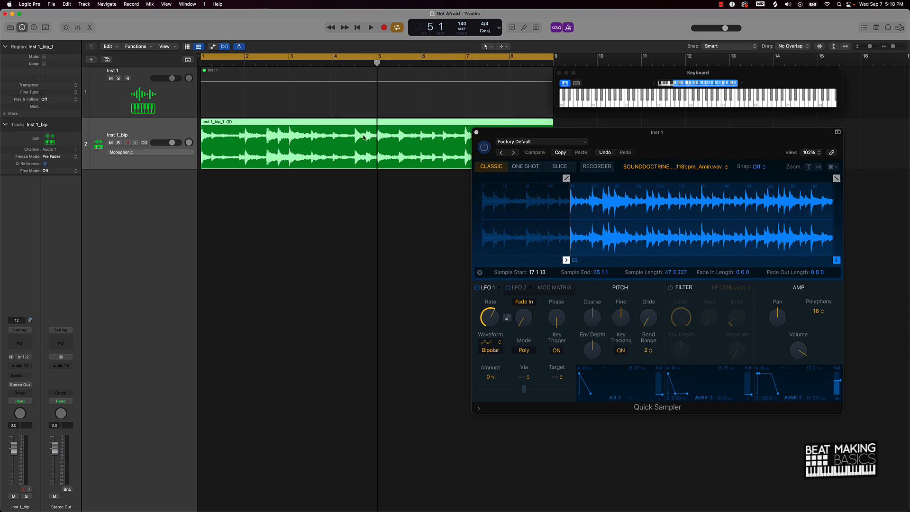
Split the bounced region at bar 5, swap its two halves within bars 1 to 9, and join them into a new audio file.
{"action": "key", "text": "super+t"}
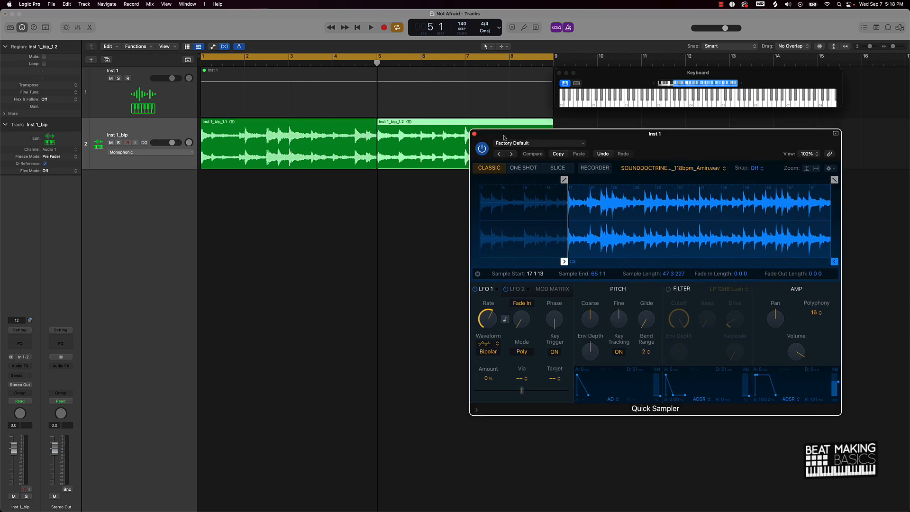
{"action": "left_click_drag", "start_coordinate": [507, 134], "coordinate": [471, 210]}
{"action": "left_click_drag", "start_coordinate": [338, 142], "coordinate": [662, 135]}
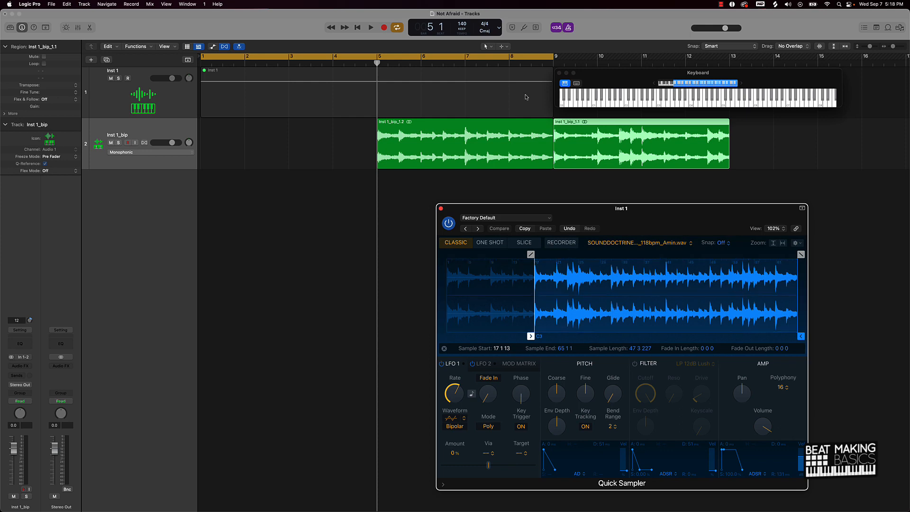
{"action": "left_click_drag", "start_coordinate": [562, 186], "coordinate": [331, 129]}
{"action": "key", "text": "super+j"}
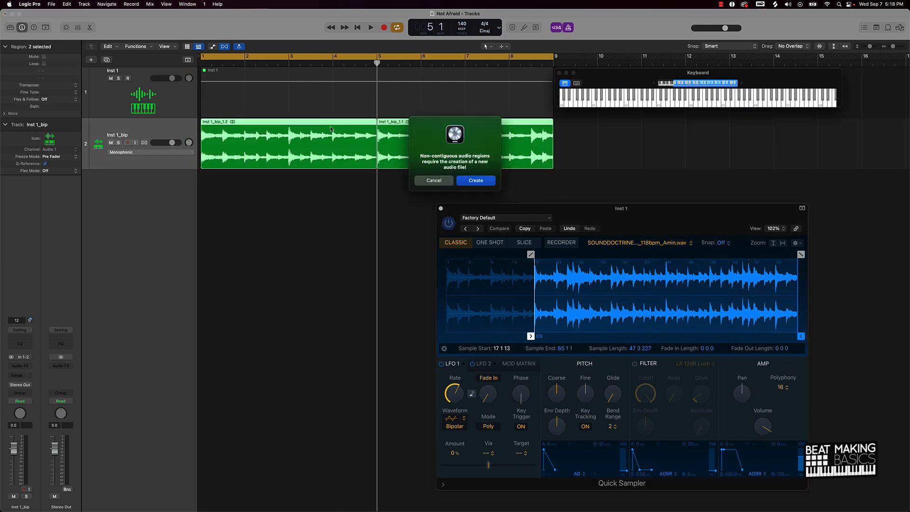
{"action": "key", "text": "Return"}
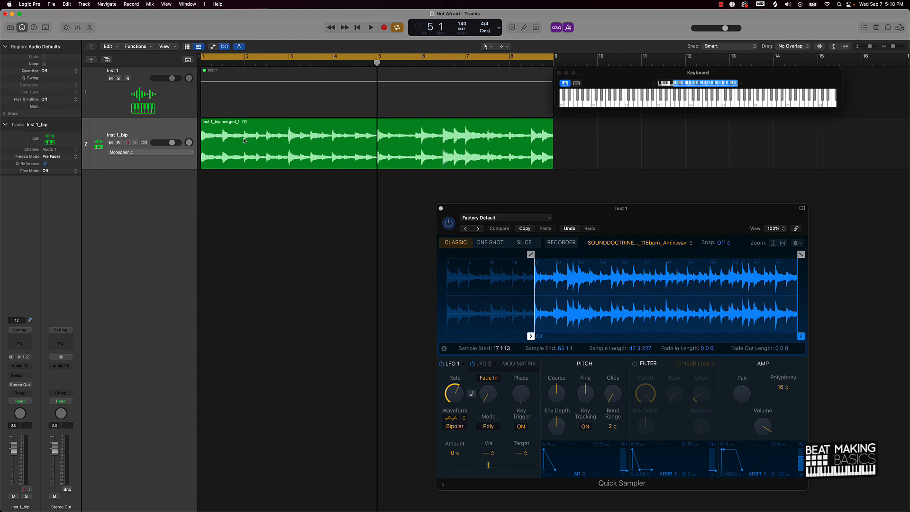
Load the merged region into Inst 1's Quick Sampler and delete the Inst 1_bip track.
{"action": "left_click_drag", "start_coordinate": [243, 140], "coordinate": [536, 289]}
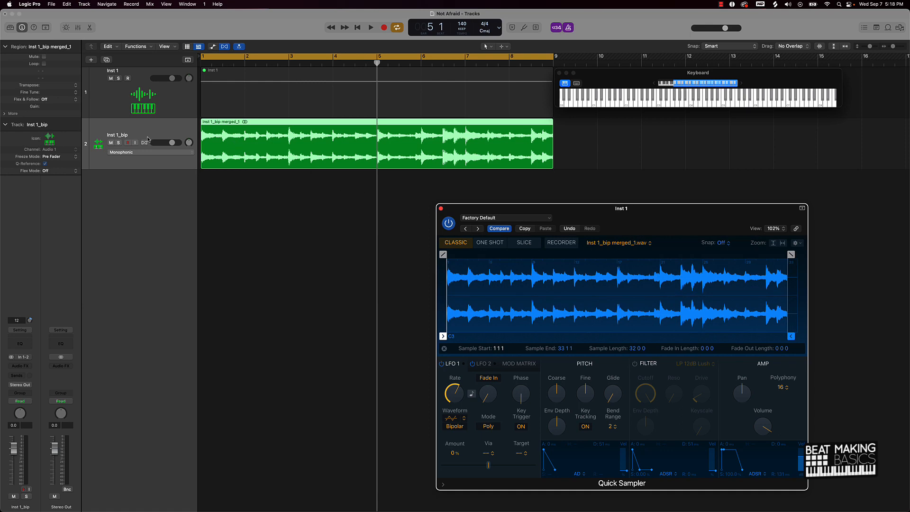
{"action": "left_click", "coordinate": [110, 144]}
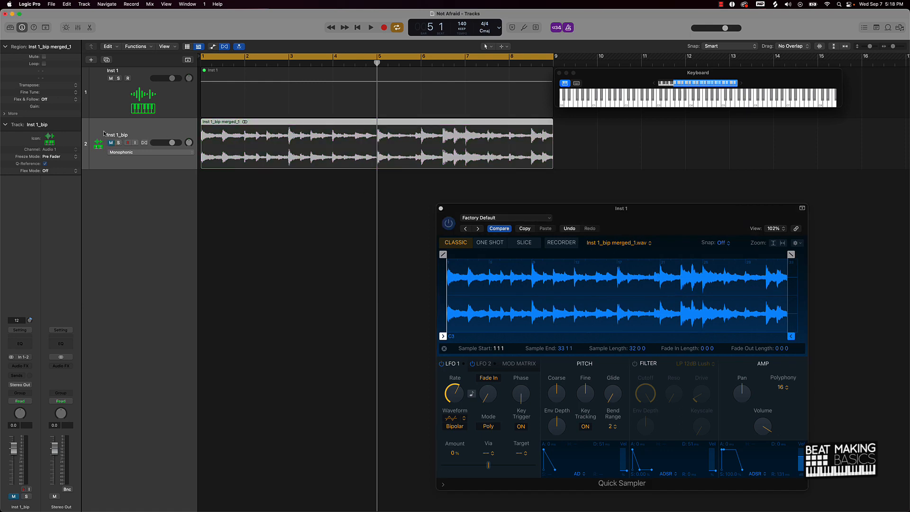
{"action": "key", "text": "super+BackSpace"}
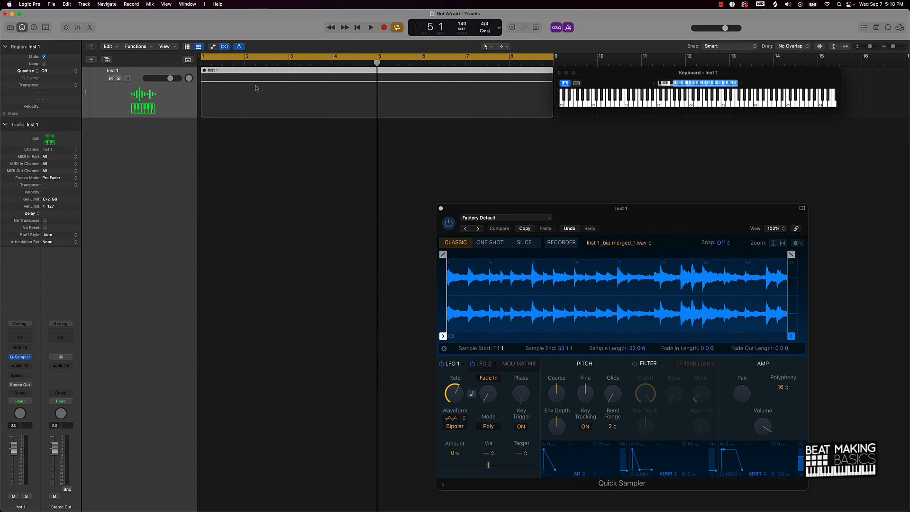
Unmute the Inst 1 region for playback and open it in the Piano Roll with Quick Sampler moved clear of the editor.
{"action": "key", "text": "ctrl+m"}
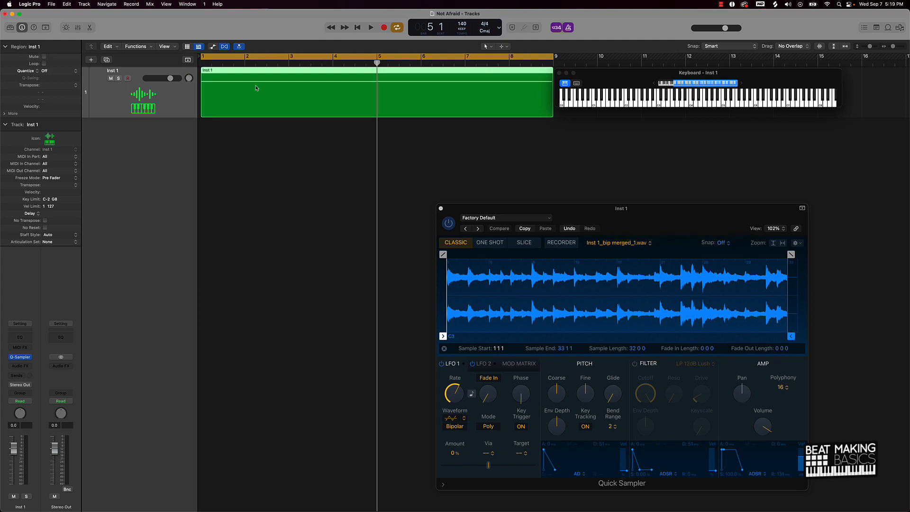
{"action": "key", "text": "space"}
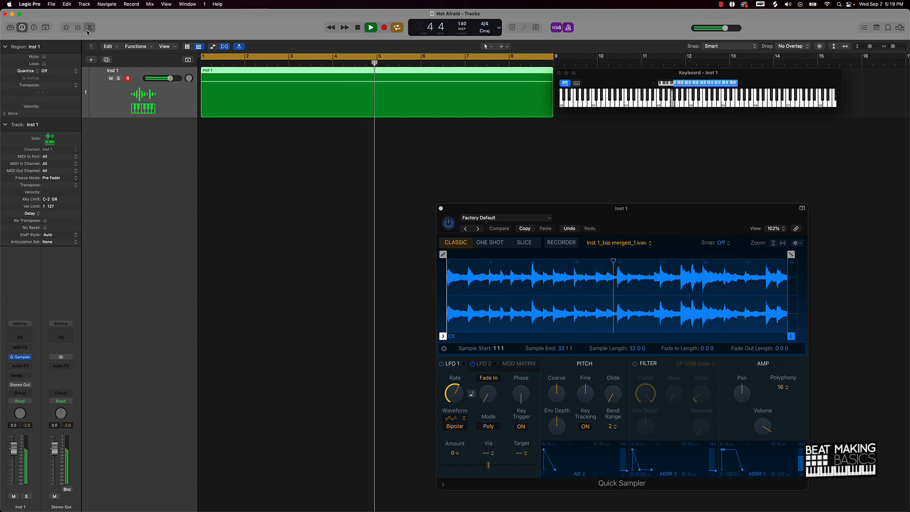
{"action": "key", "text": "p"}
{"action": "left_click_drag", "start_coordinate": [492, 222], "coordinate": [549, 86]}
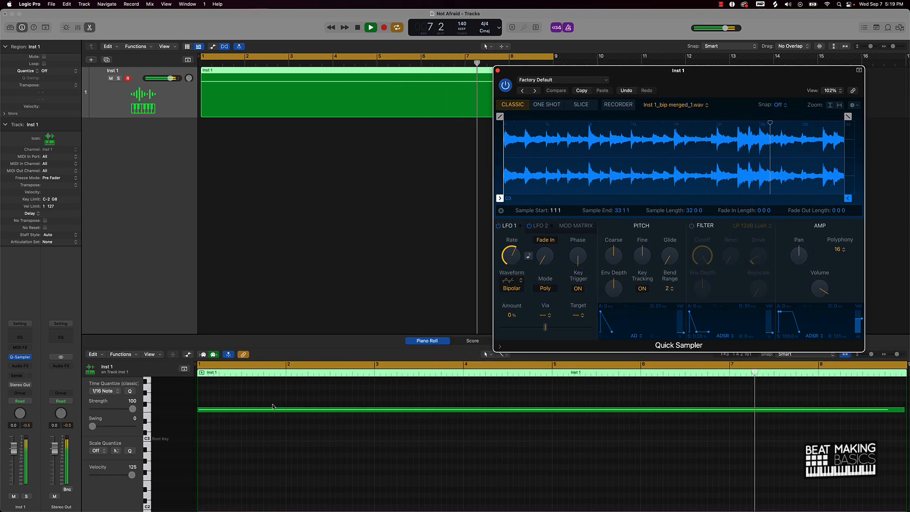
Transpose the long note in the Piano Roll down one octave and audition it.
{"action": "left_click", "coordinate": [357, 394]}
{"action": "left_click", "coordinate": [294, 409]}
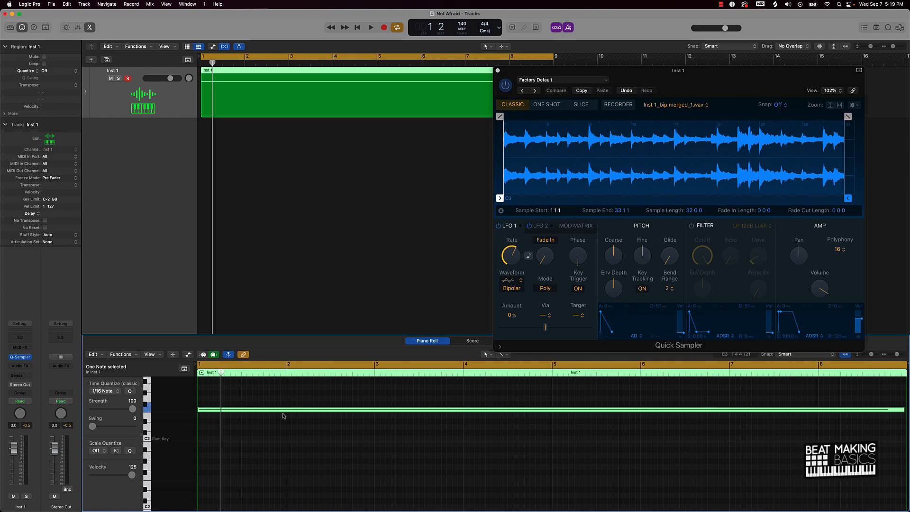
{"action": "scroll", "coordinate": [283, 416], "scroll_direction": "down", "scroll_amount": 1}
{"action": "scroll", "coordinate": [310, 421], "scroll_direction": "down", "scroll_amount": 1}
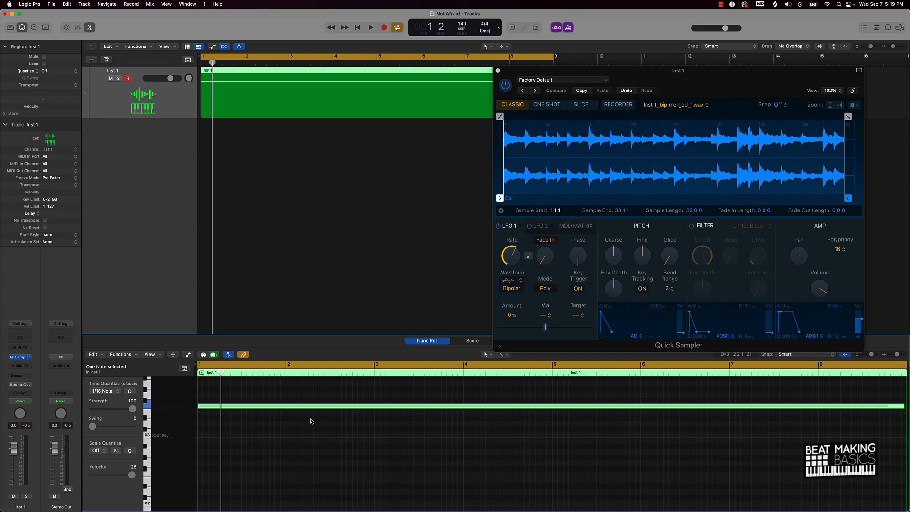
{"action": "key", "text": "shift+alt+Down"}
{"action": "key", "text": "space"}
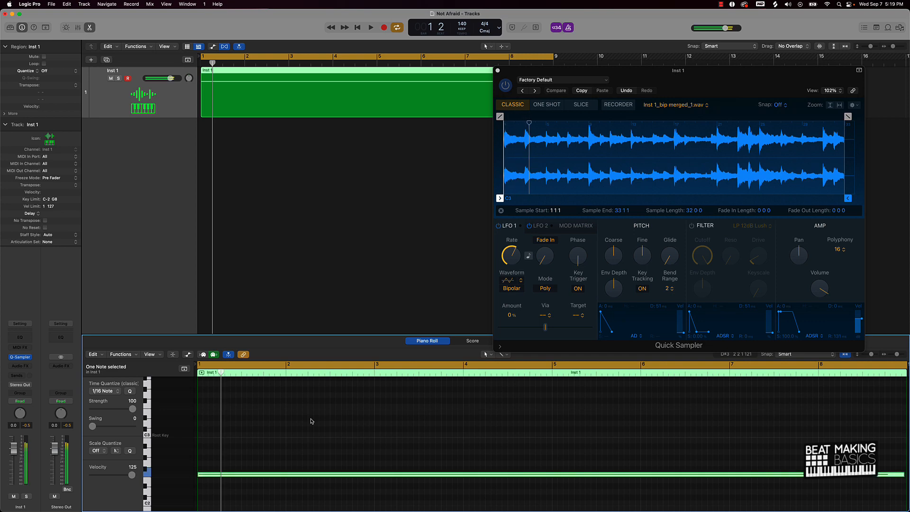
{"action": "key", "text": "space"}
Raise the long note by three semitones and audition the sample at the new pitch.
{"action": "left_click", "coordinate": [286, 437]}
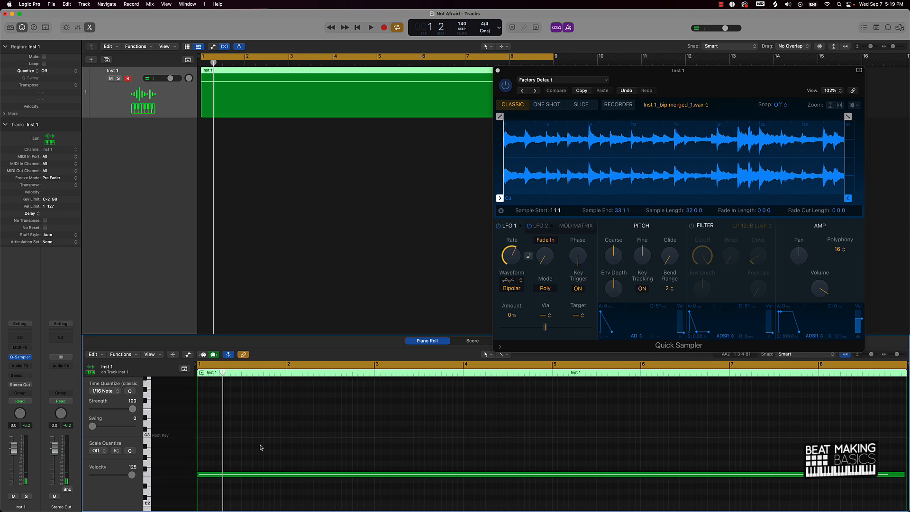
{"action": "key", "text": "space"}
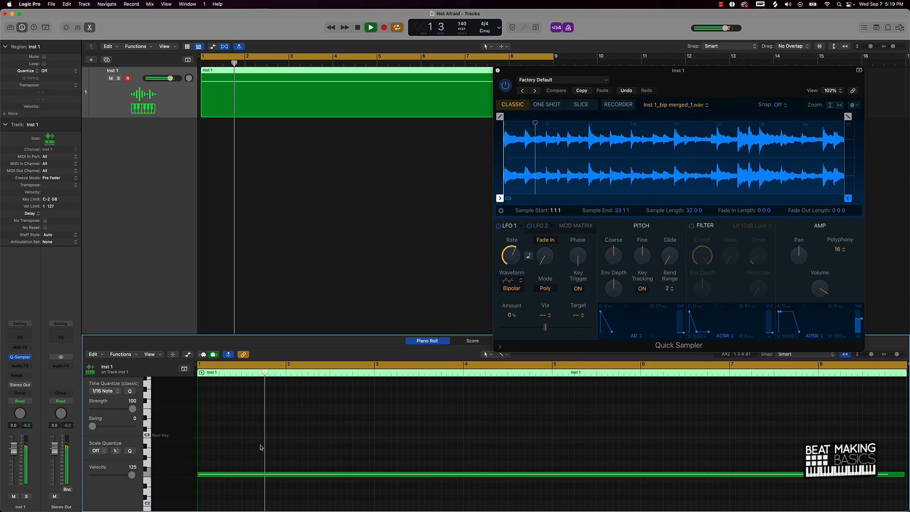
{"action": "left_click_drag", "start_coordinate": [255, 453], "coordinate": [243, 483]}
{"action": "key", "text": "alt+Up"}
{"action": "key", "text": "alt+Up"}
{"action": "key", "text": "alt+Up"}
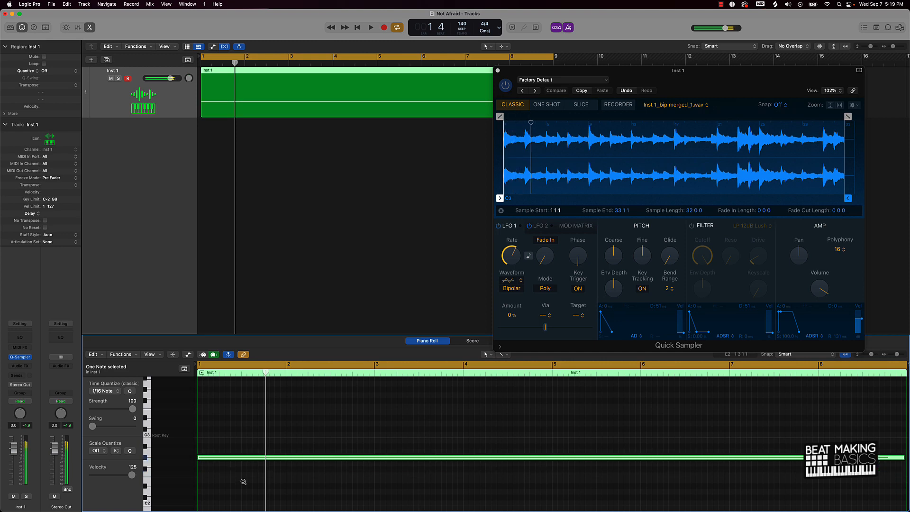
{"action": "key", "text": "space"}
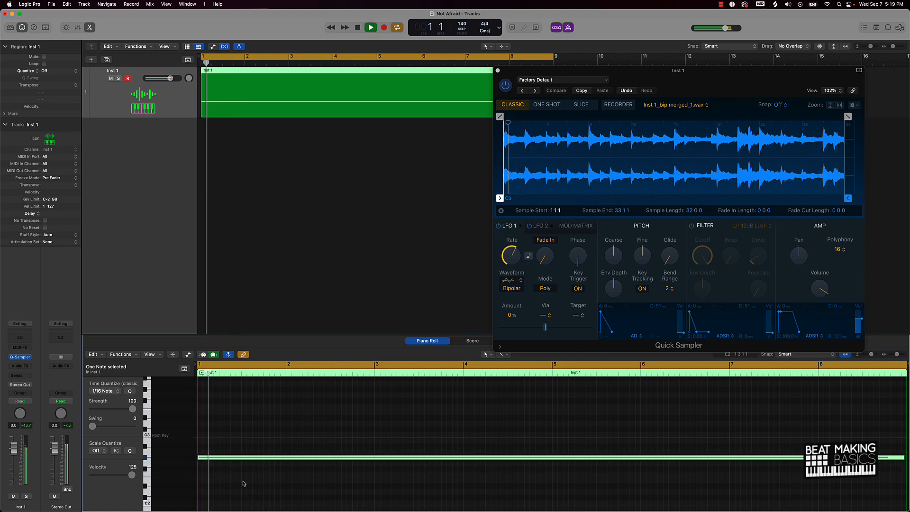
{"action": "key", "text": "space"}
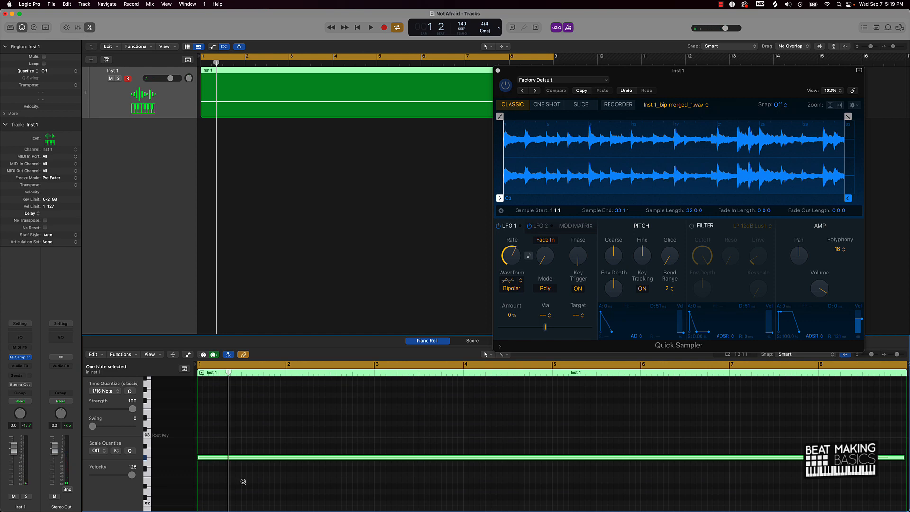
{"action": "key", "text": "space"}
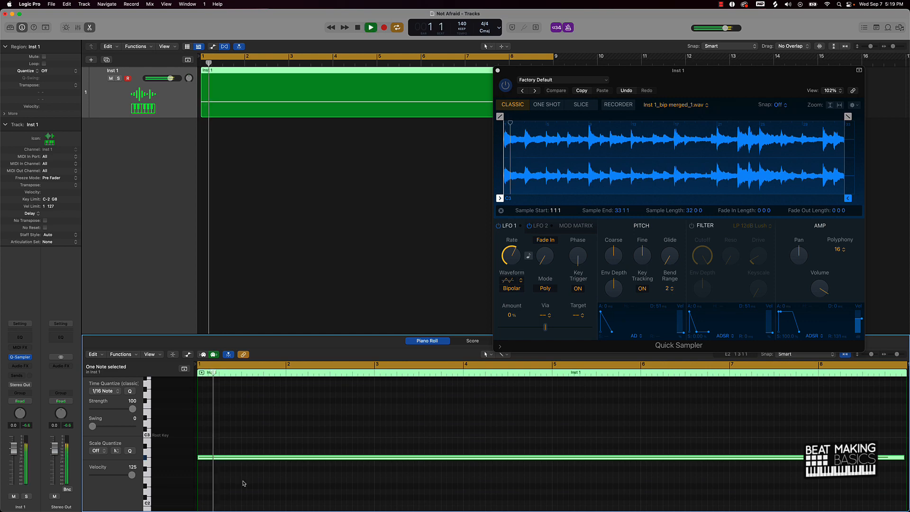
Close Quick Sampler and extend the long note to the region's end with Force Legato to following notes.
{"action": "left_click", "coordinate": [497, 70]}
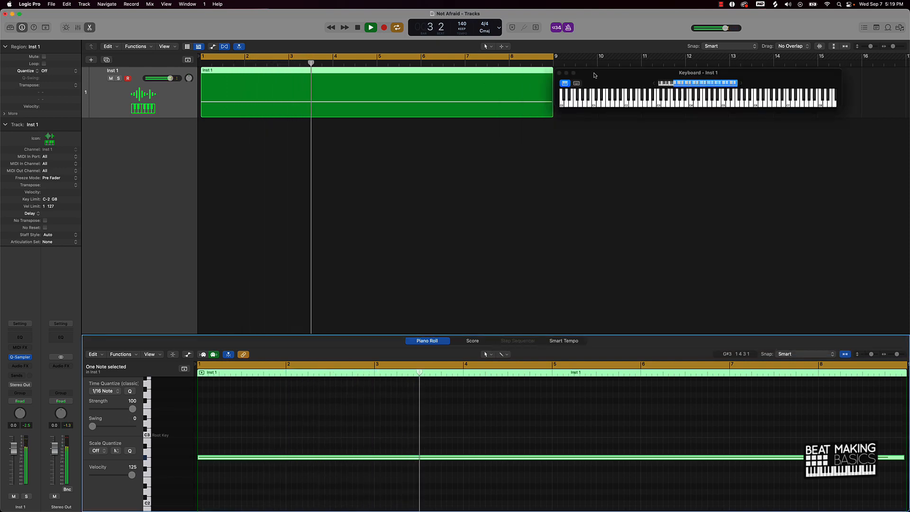
{"action": "left_click_drag", "start_coordinate": [594, 75], "coordinate": [608, 75]}
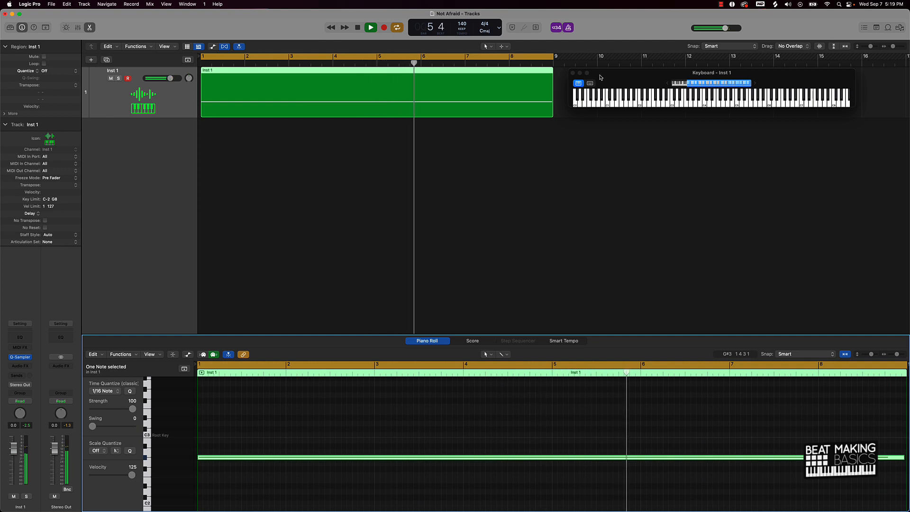
{"action": "mouse_move", "coordinate": [683, 511]}
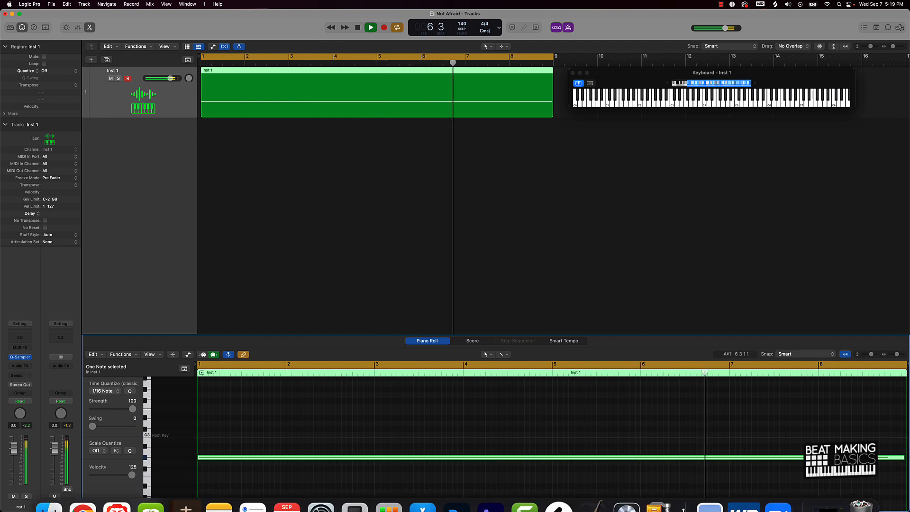
{"action": "right_click", "coordinate": [668, 457]}
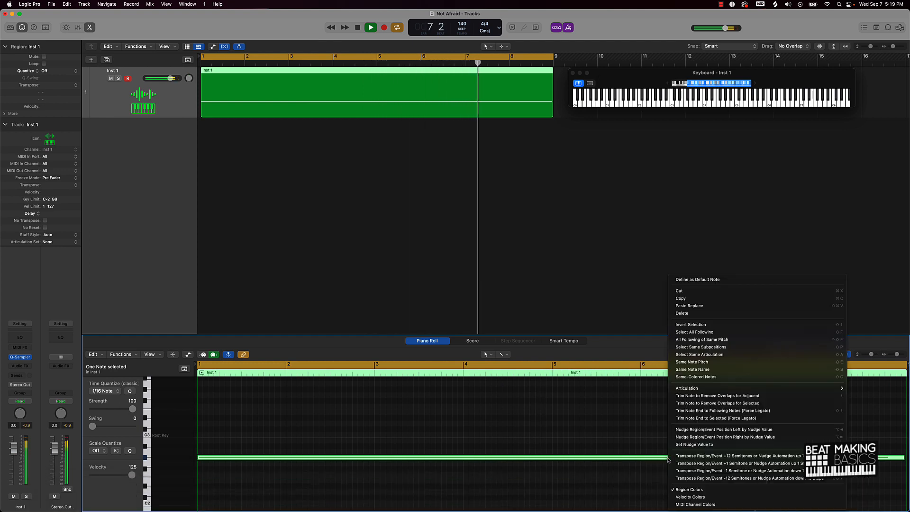
{"action": "left_click", "coordinate": [710, 410]}
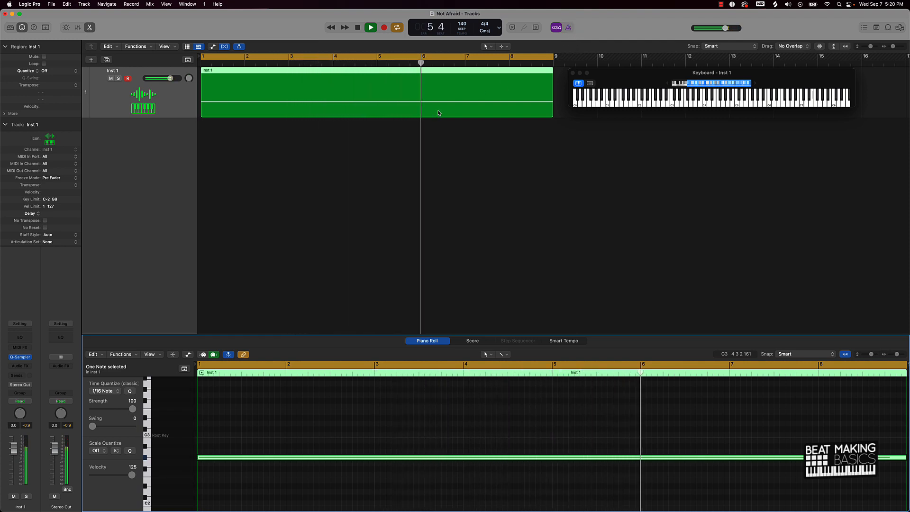
{"action": "key", "text": "space"}
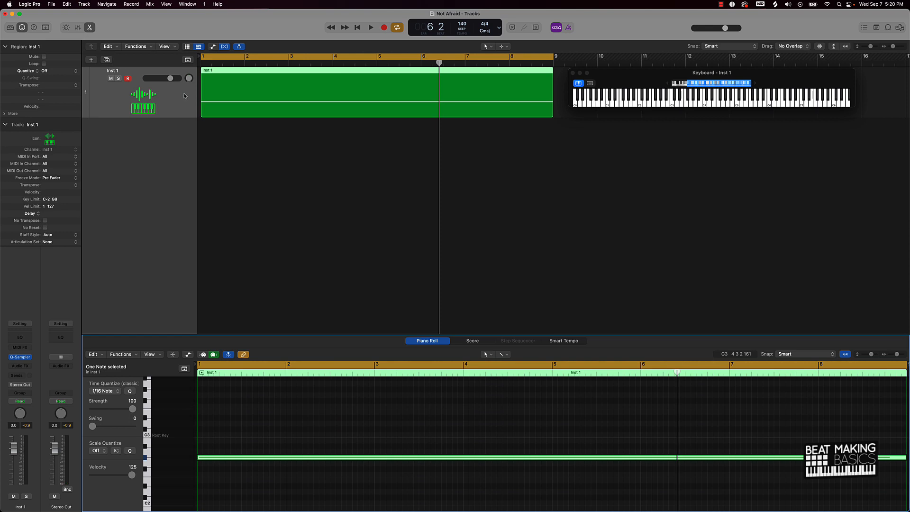
Create a software instrument track with Quick Sampler and move its window clear of the Inst 1 region.
{"action": "left_click", "coordinate": [90, 60]}
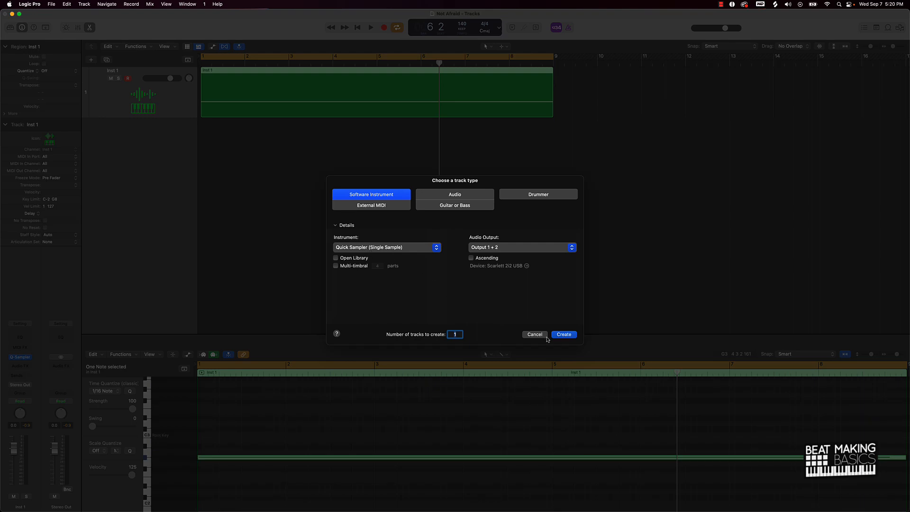
{"action": "left_click", "coordinate": [563, 334]}
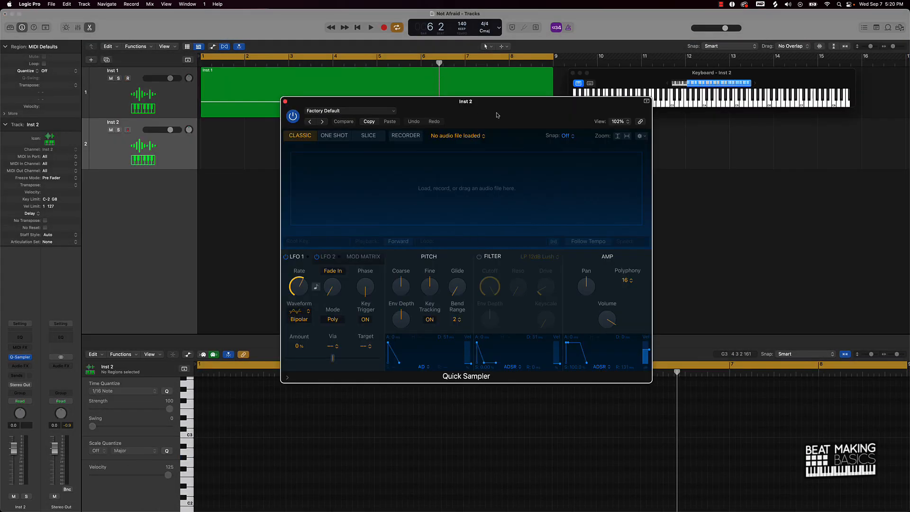
{"action": "left_click_drag", "start_coordinate": [490, 113], "coordinate": [423, 161]}
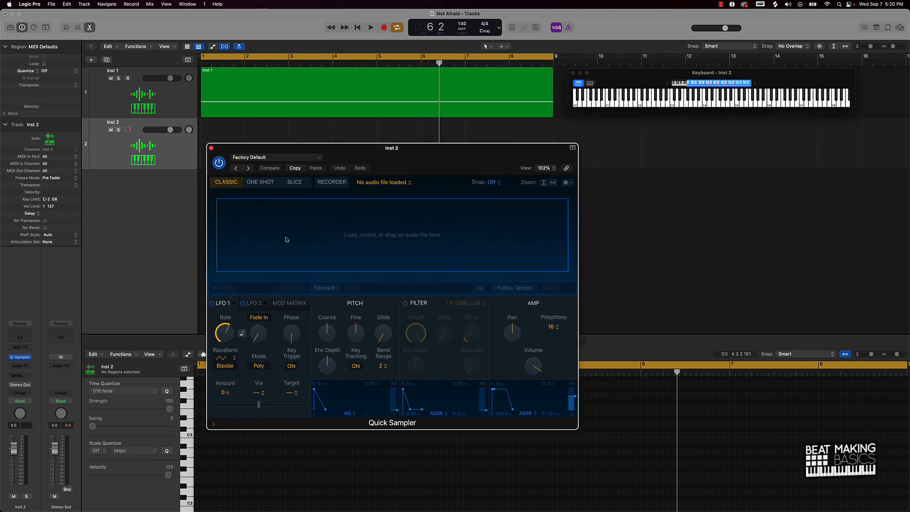
Load the Clap Trap preset into the Inst 2 track's Quick Sampler.
{"action": "left_click", "coordinate": [279, 160]}
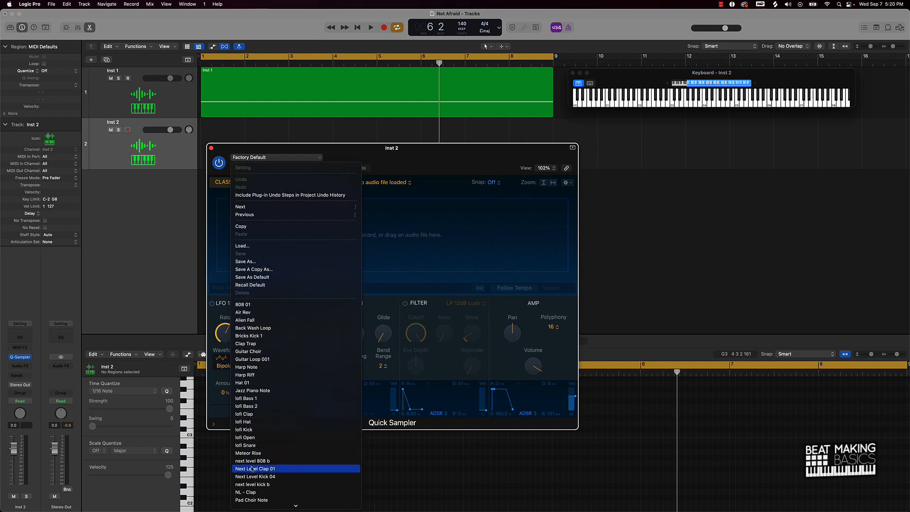
{"action": "left_click", "coordinate": [241, 245]}
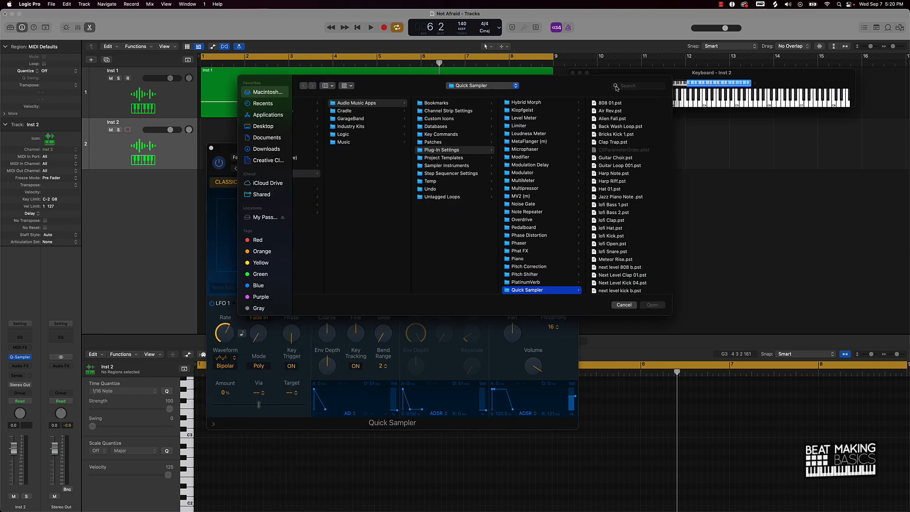
{"action": "left_click", "coordinate": [622, 305]}
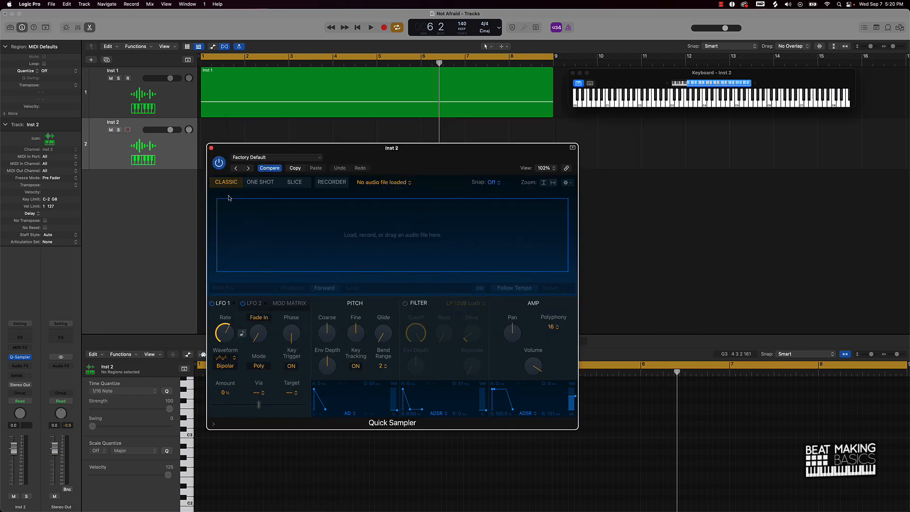
{"action": "left_click", "coordinate": [273, 158]}
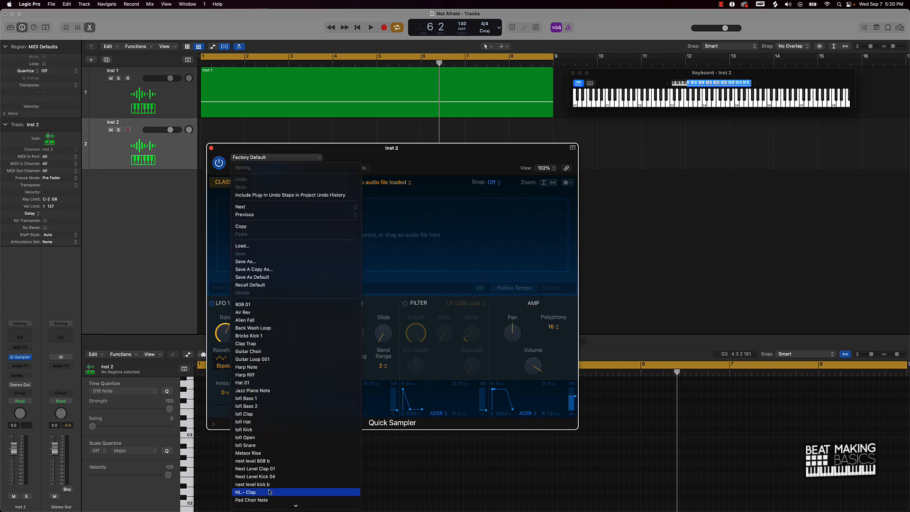
{"action": "left_click", "coordinate": [245, 343]}
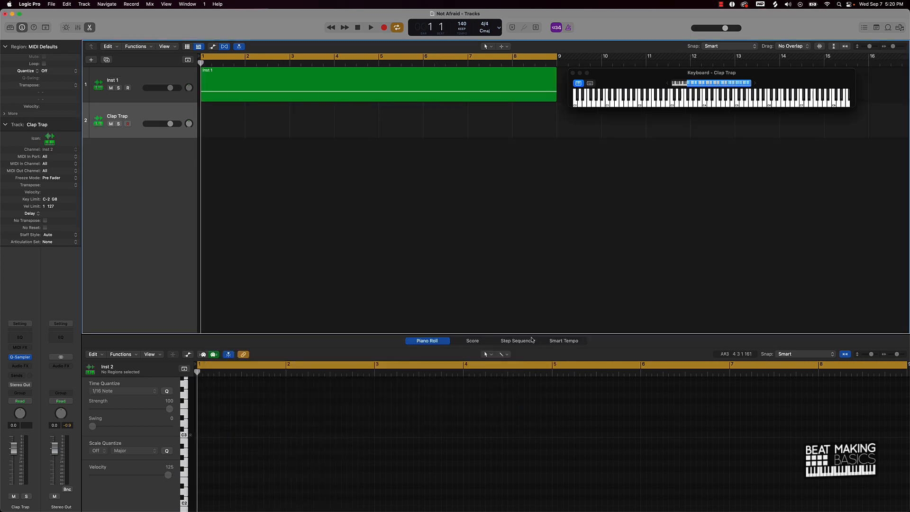
Program a clap on step 9 of the Clap Trap track's 16-step pattern in the Step Sequencer.
{"action": "left_click", "coordinate": [525, 341]}
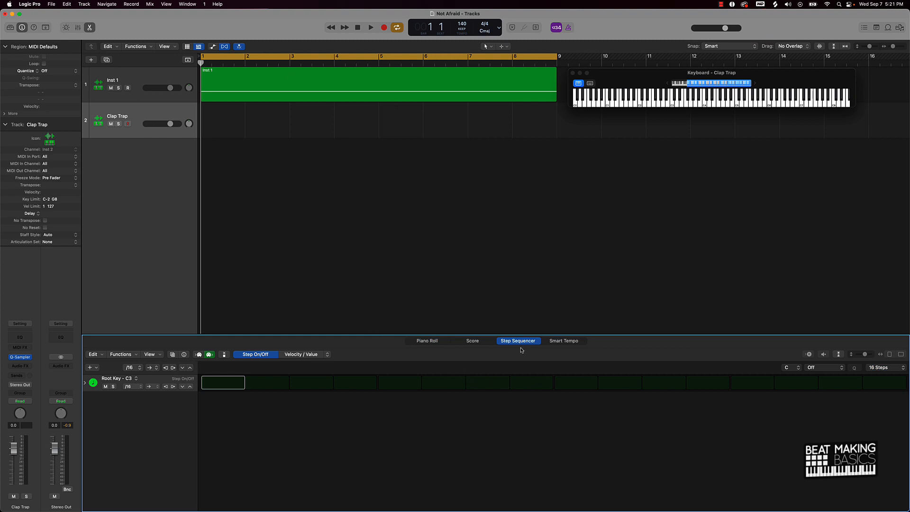
{"action": "left_click", "coordinate": [574, 385]}
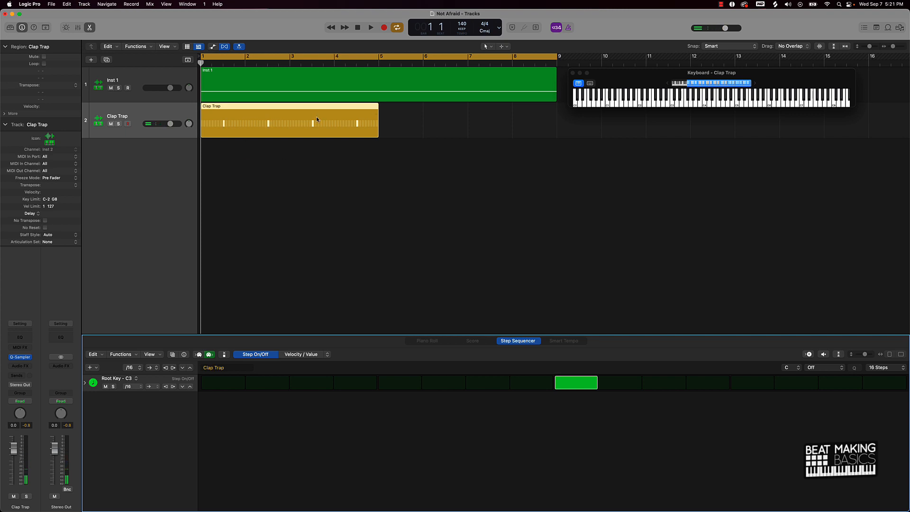
{"action": "key", "text": "super+r"}
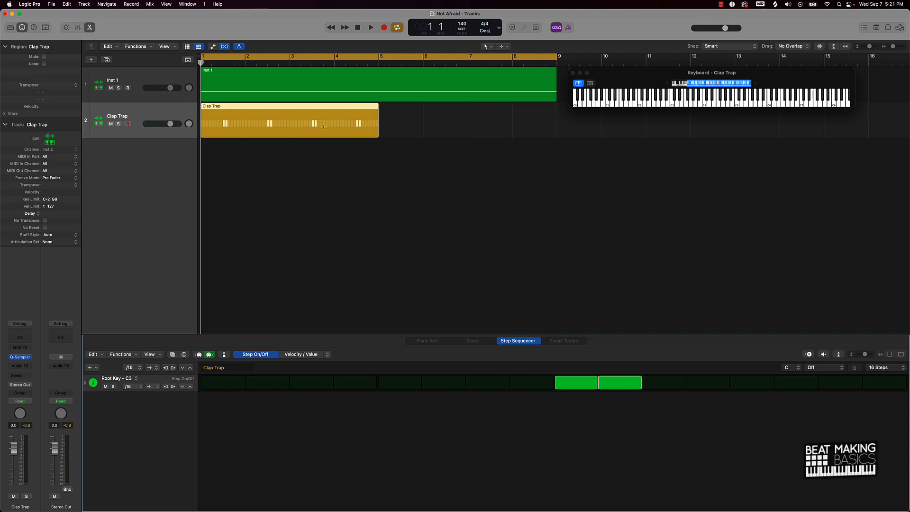
{"action": "key", "text": "super+z"}
Repeat the Clap Trap region once so it fills bars 5 to 8, and play the beat.
{"action": "left_click", "coordinate": [323, 127]}
{"action": "key", "text": "super+r"}
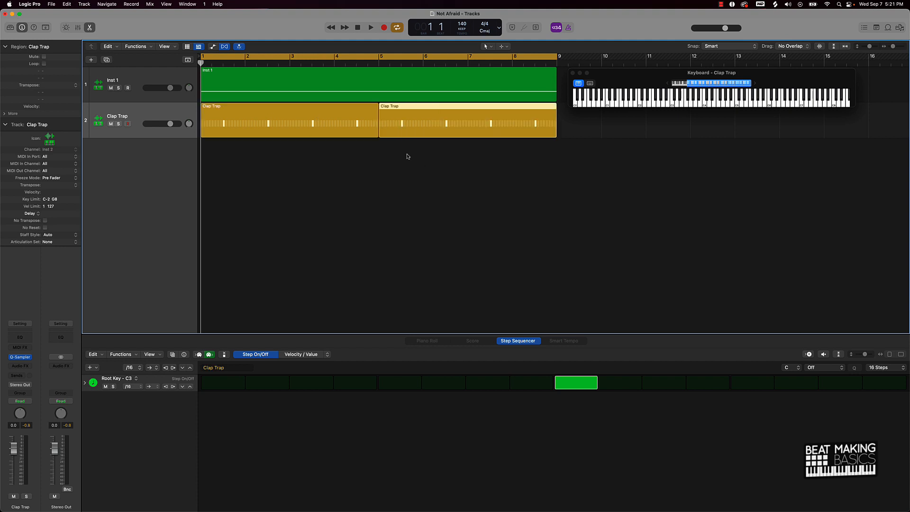
{"action": "key", "text": "space"}
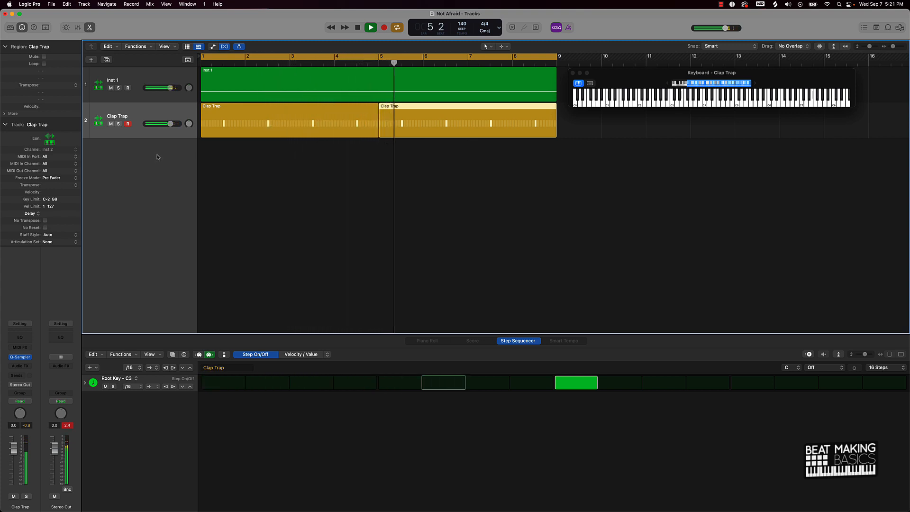
Create a third software instrument track with Quick Sampler and close its plug-in window.
{"action": "left_click", "coordinate": [91, 59]}
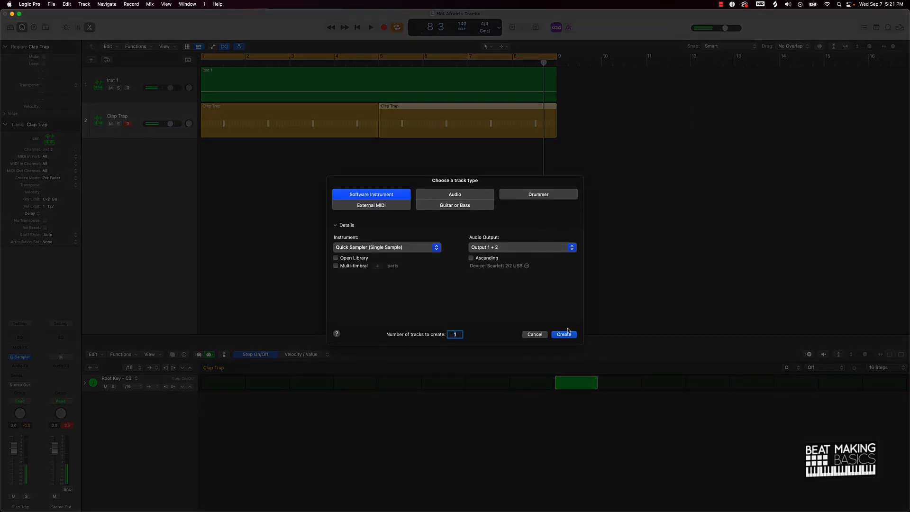
{"action": "left_click", "coordinate": [564, 334]}
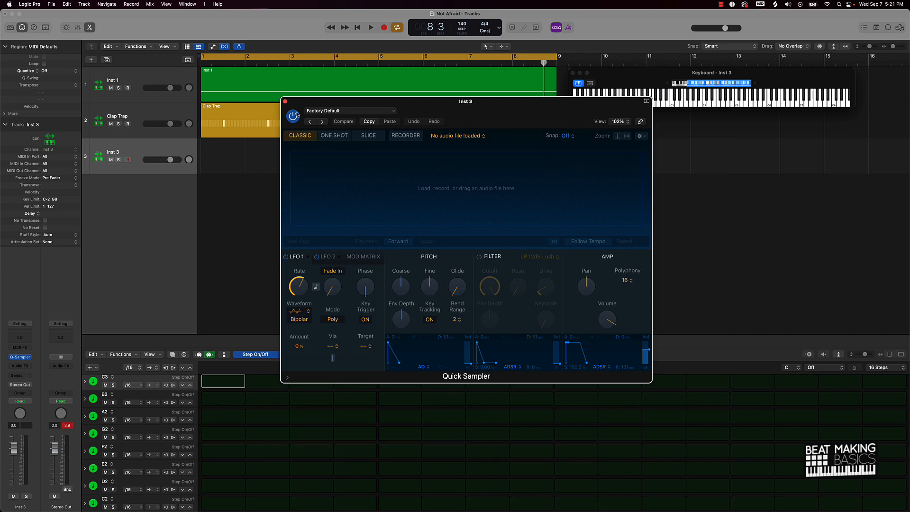
{"action": "left_click", "coordinate": [284, 101]}
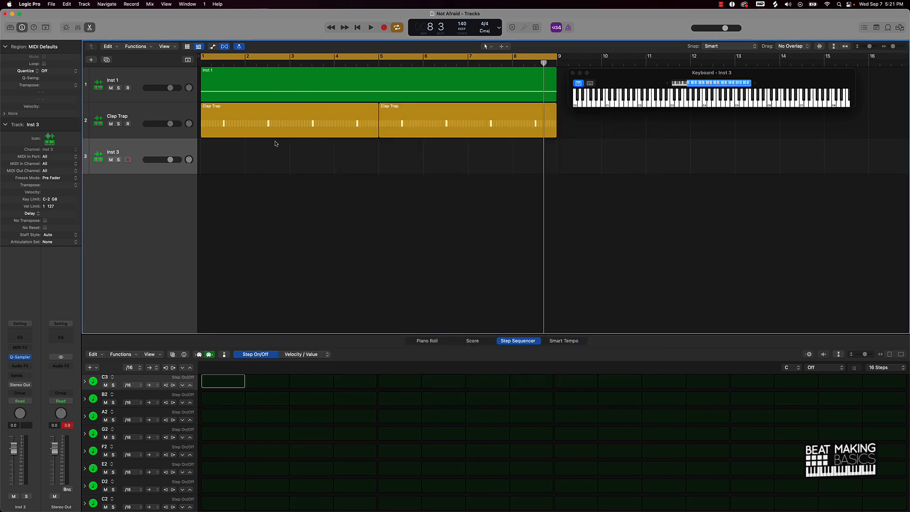
Reopen Quick Sampler on the Inst 3 track, load the Hat 01 preset and close the plug-in.
{"action": "left_click", "coordinate": [423, 340]}
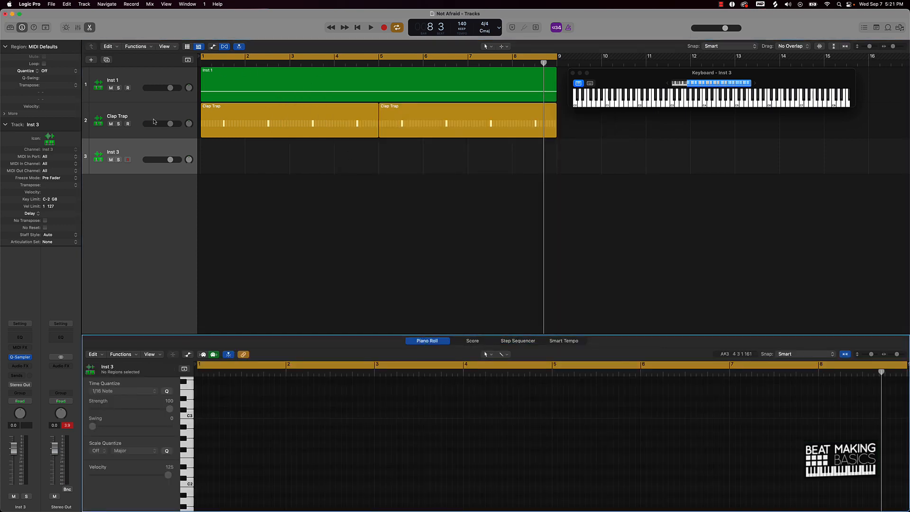
{"action": "left_click", "coordinate": [25, 359]}
{"action": "left_click", "coordinate": [357, 112]}
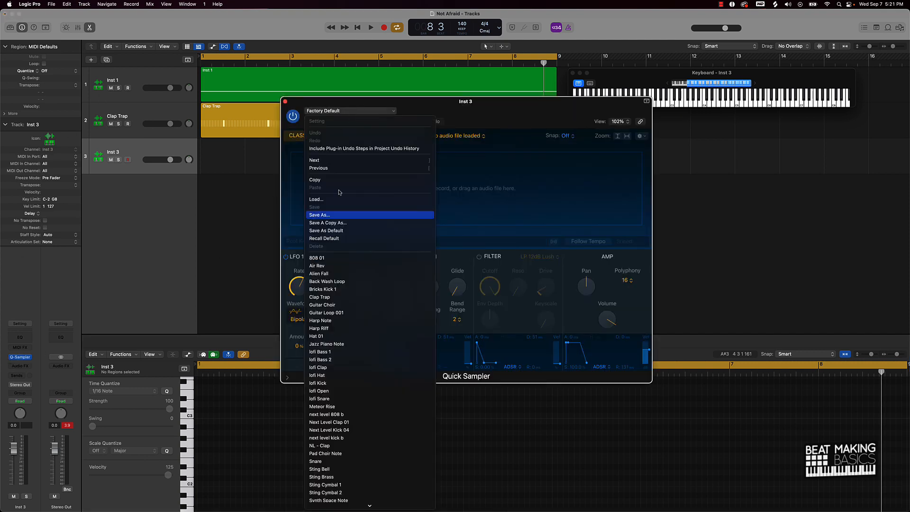
{"action": "left_click", "coordinate": [338, 336]}
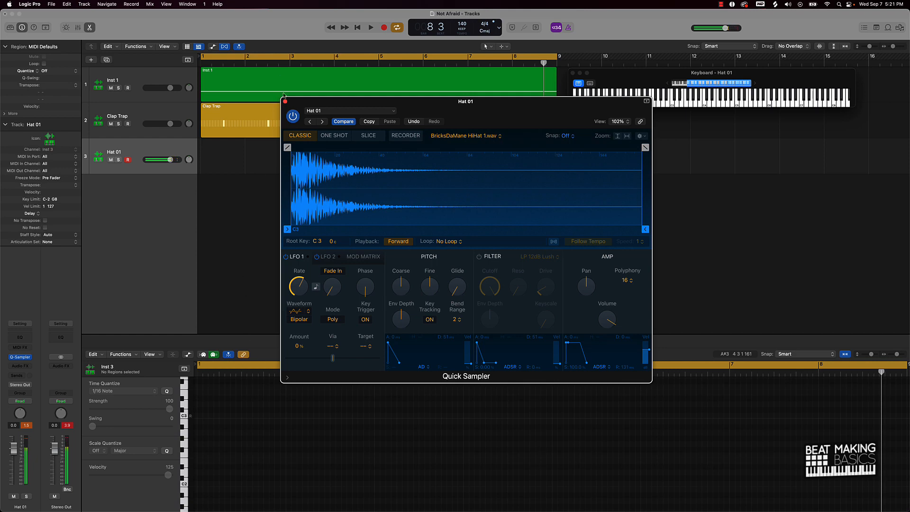
{"action": "left_click", "coordinate": [285, 102]}
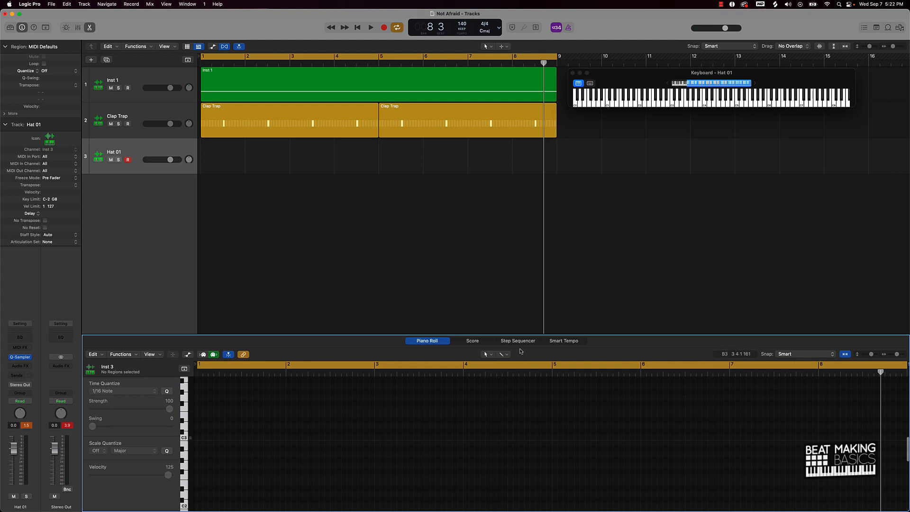
Program hi-hats on every odd step of the 16-step Hat 01 pattern and move its region to bar 1.
{"action": "left_click", "coordinate": [515, 341]}
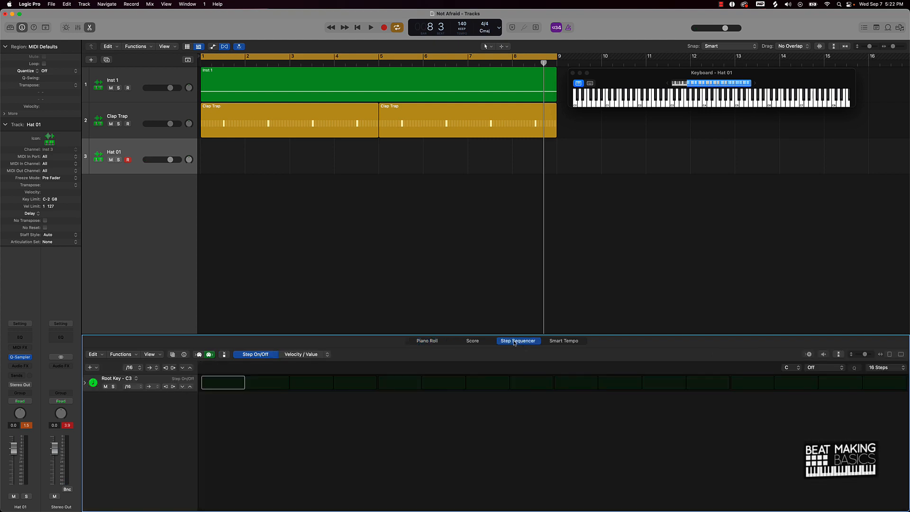
{"action": "left_click", "coordinate": [234, 386]}
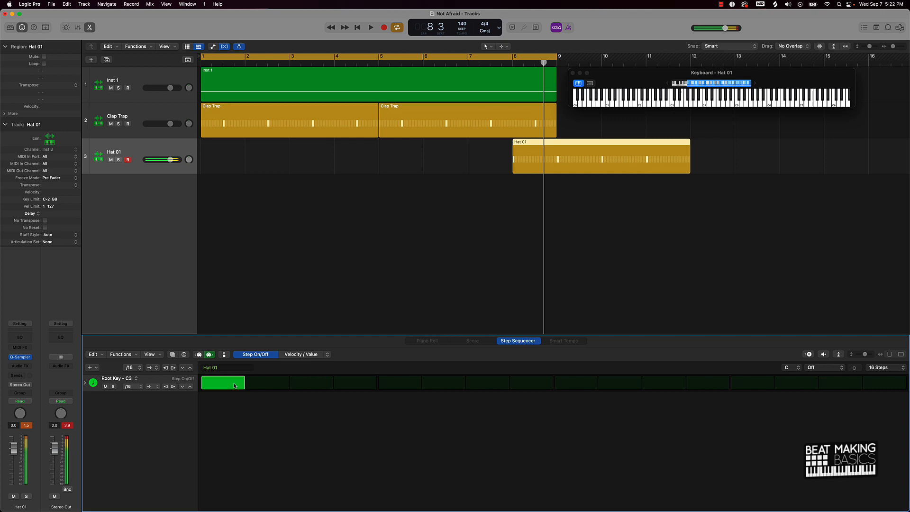
{"action": "left_click", "coordinate": [313, 383]}
{"action": "left_click", "coordinate": [393, 382]}
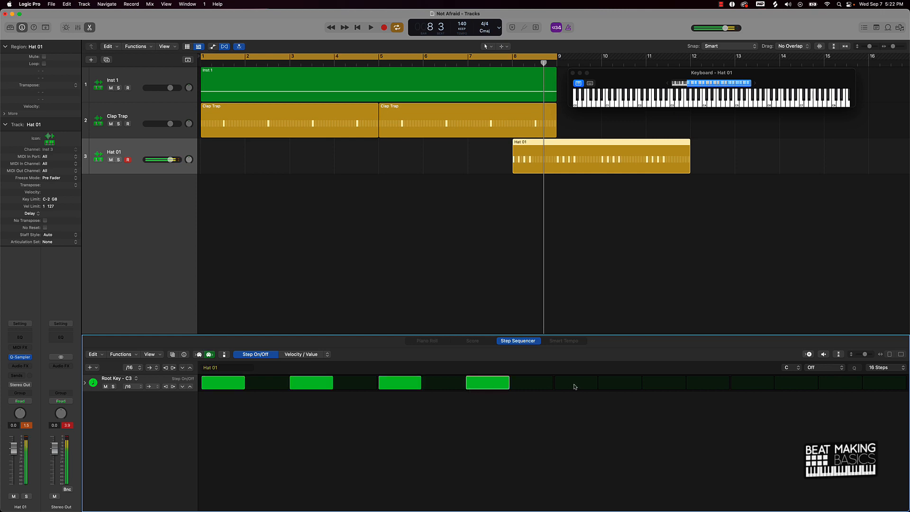
{"action": "left_click", "coordinate": [665, 386]}
{"action": "left_click", "coordinate": [828, 380]}
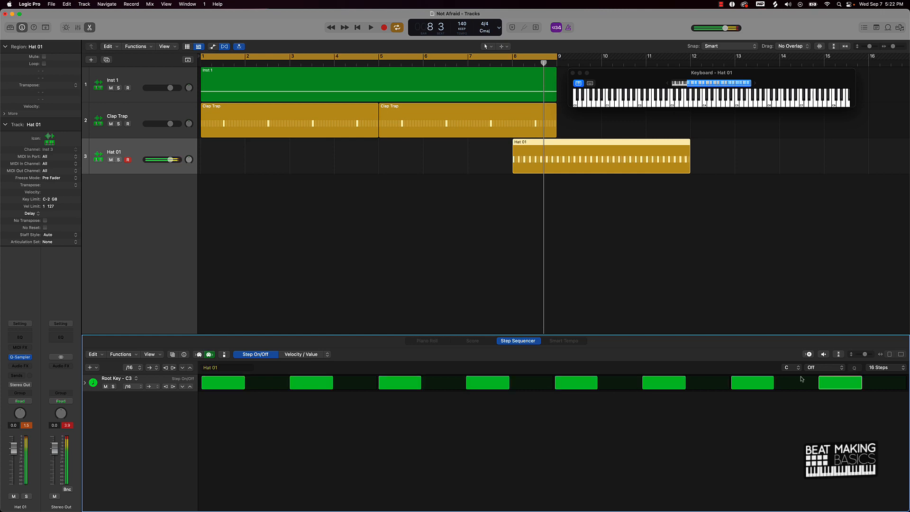
{"action": "left_click_drag", "start_coordinate": [591, 163], "coordinate": [283, 163]}
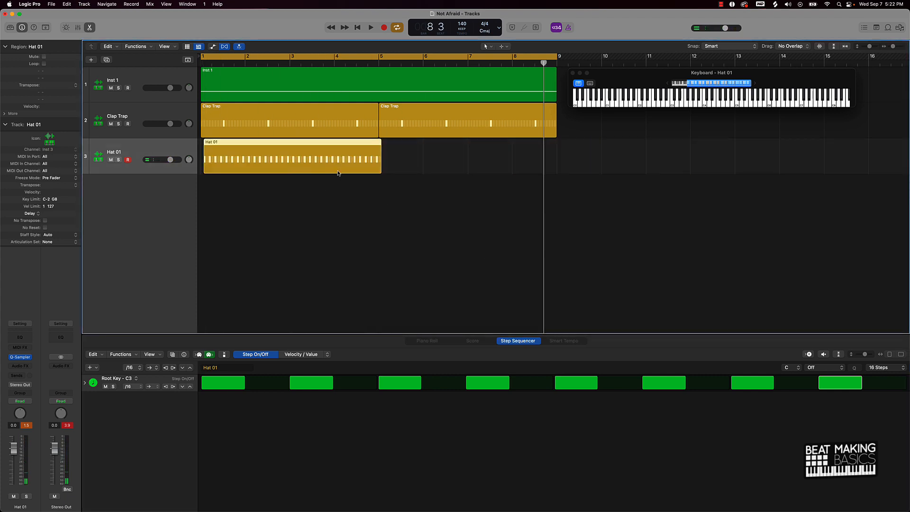
{"action": "left_click_drag", "start_coordinate": [338, 173], "coordinate": [321, 173]}
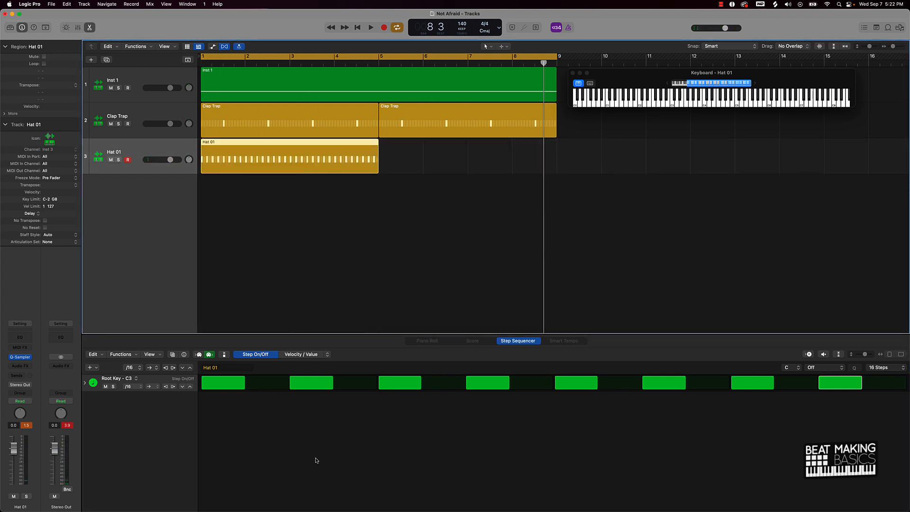
Change the Hat 01 pattern row's note to F3 and set the pattern length to 64 steps.
{"action": "left_click", "coordinate": [135, 381]}
{"action": "mouse_move", "coordinate": [135, 391]}
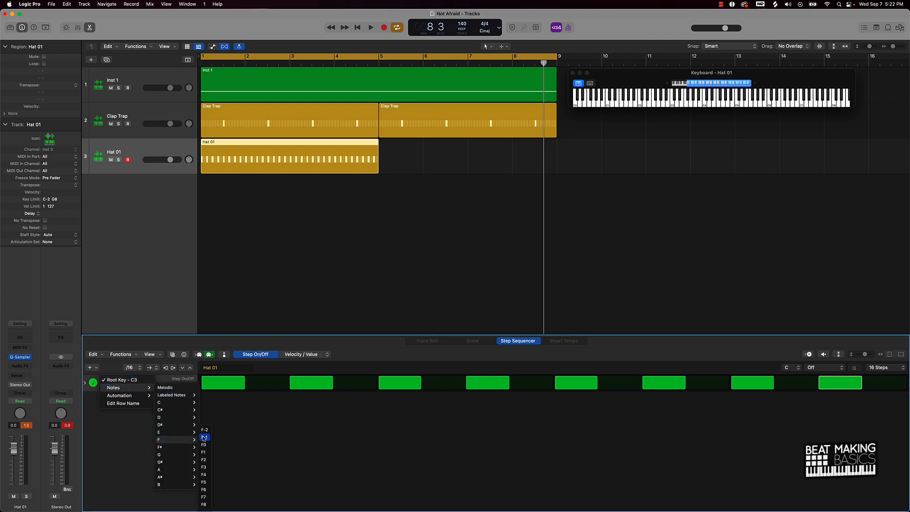
{"action": "left_click", "coordinate": [205, 467]}
{"action": "left_click", "coordinate": [225, 384]}
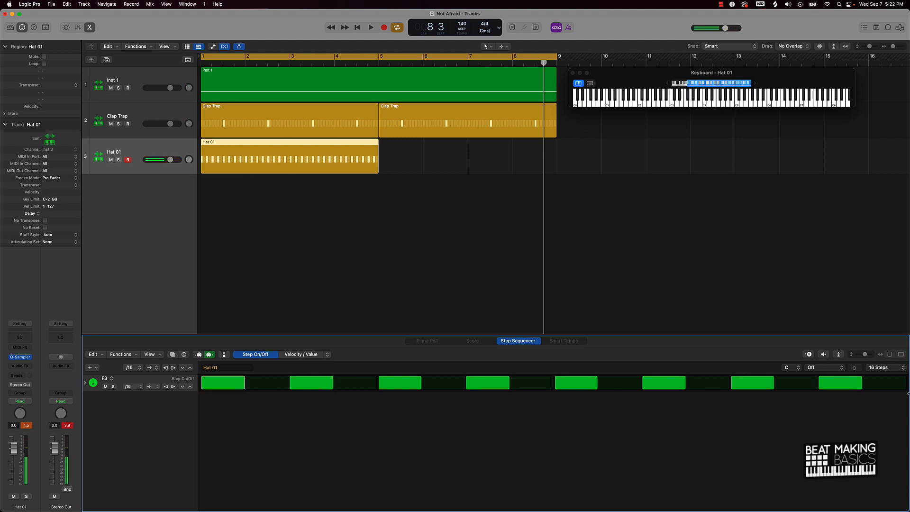
{"action": "left_click", "coordinate": [879, 370]}
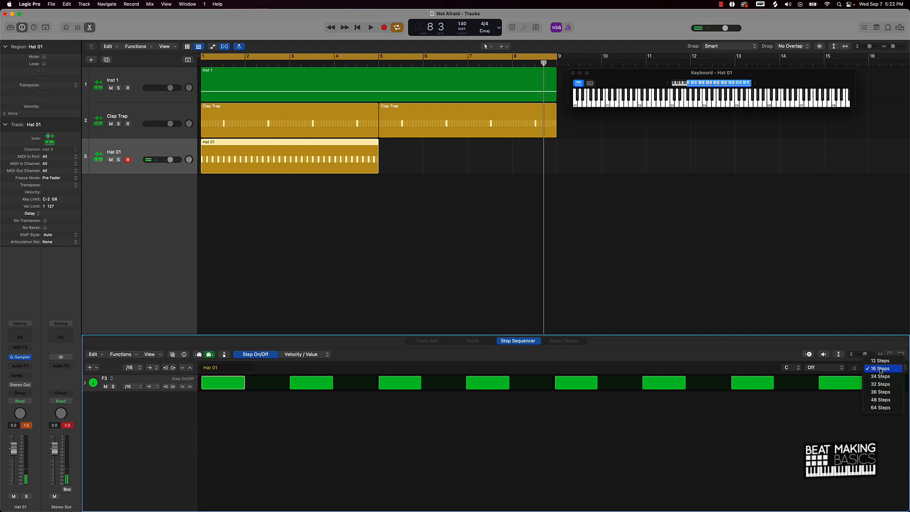
{"action": "left_click", "coordinate": [877, 407]}
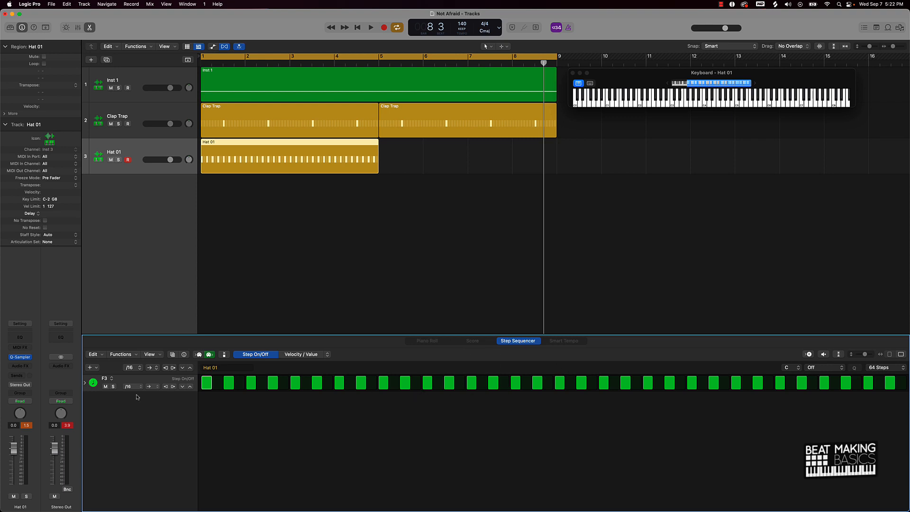
Add extra hi-hat hits on steps 2, 28 and 54 of the Hat 01 pattern while playing the beat.
{"action": "left_click", "coordinate": [218, 383]}
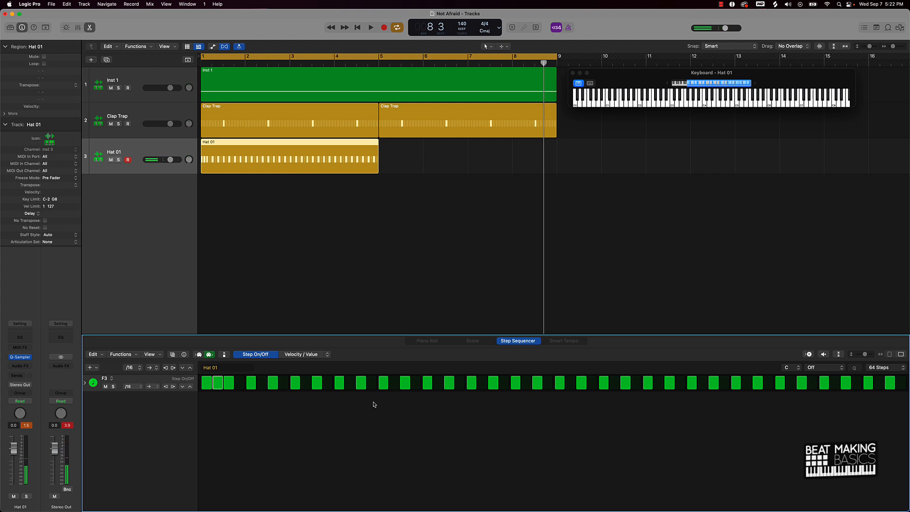
{"action": "key", "text": "space"}
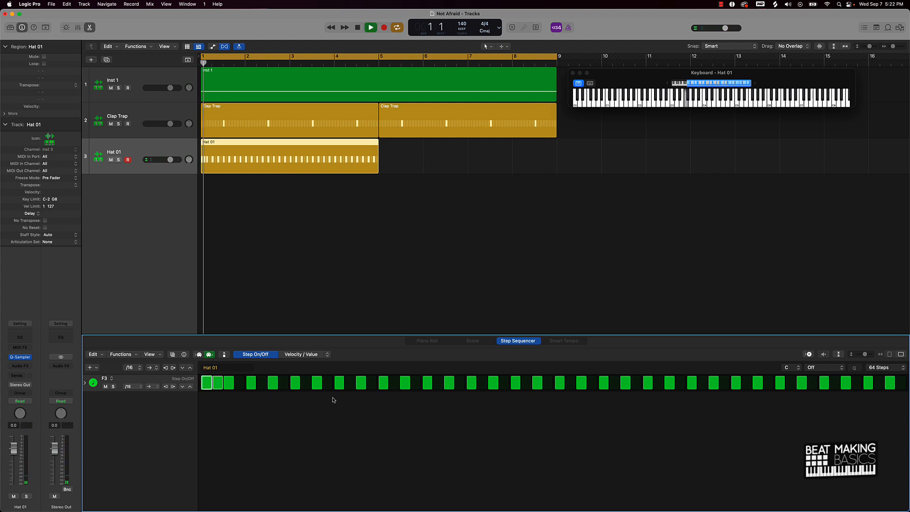
{"action": "left_click", "coordinate": [503, 383]}
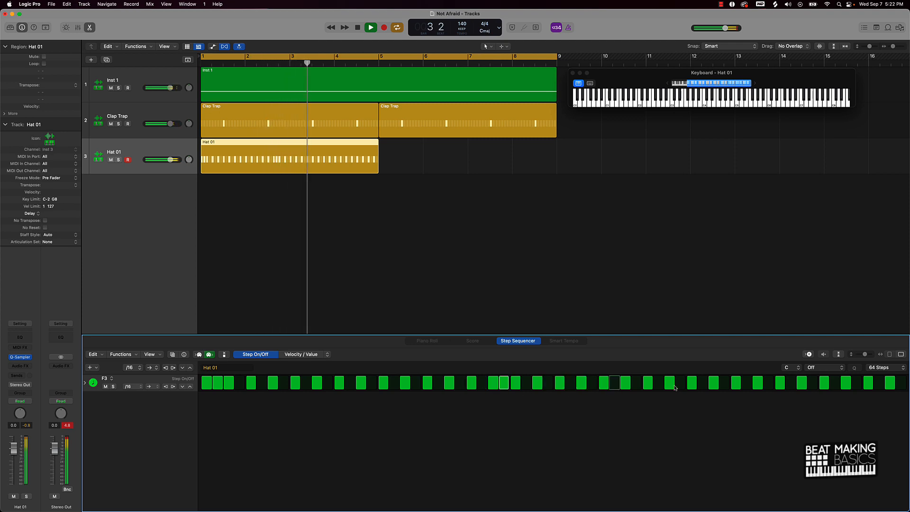
{"action": "left_click", "coordinate": [790, 383]}
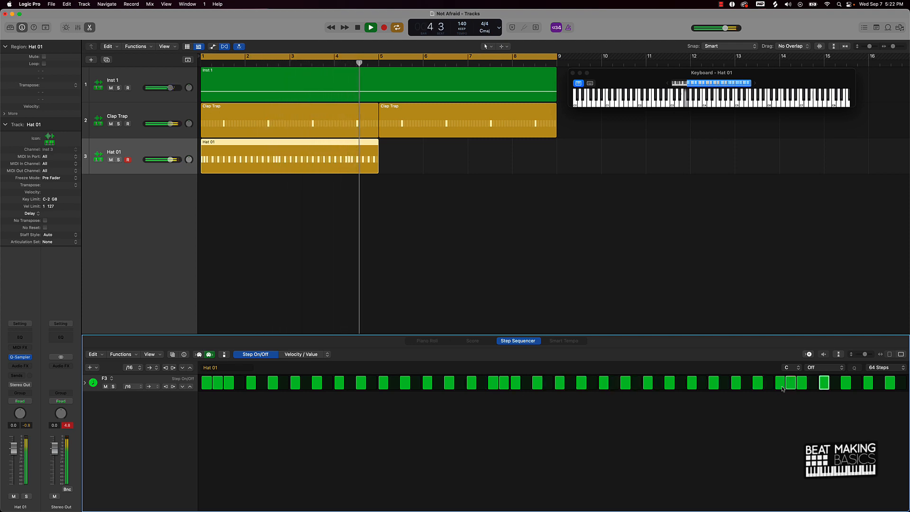
{"action": "left_click", "coordinate": [548, 202]}
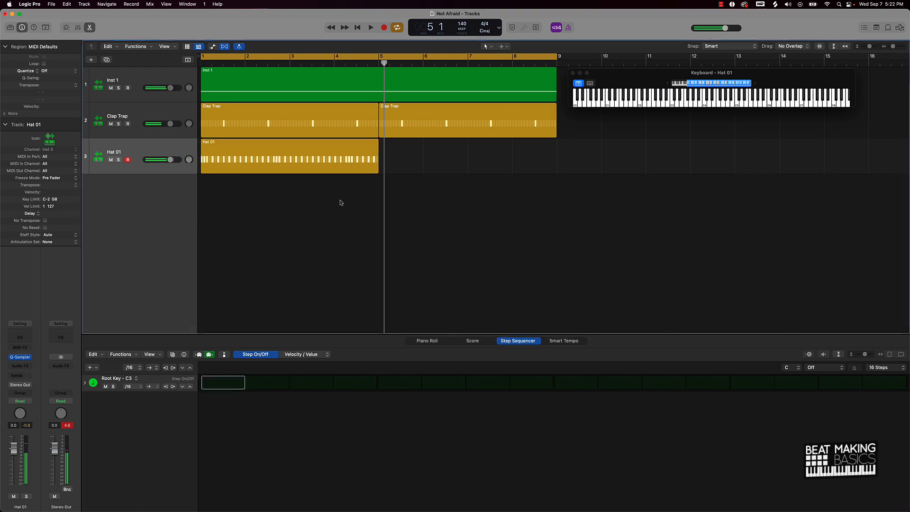
Repeat the Hat 01 region so a copy fills bars 5 to 8, and play the beat.
{"action": "left_click", "coordinate": [305, 159]}
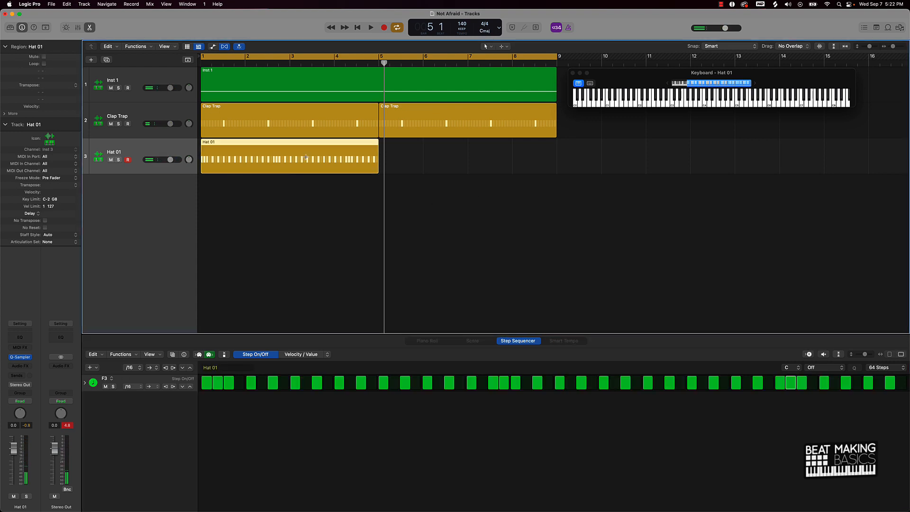
{"action": "key", "text": "super+r"}
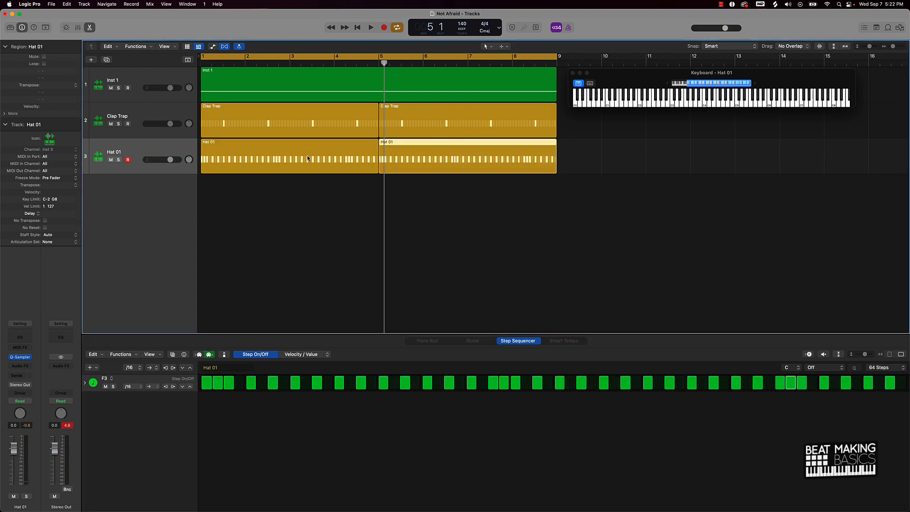
{"action": "left_click", "coordinate": [342, 182]}
{"action": "key", "text": "space"}
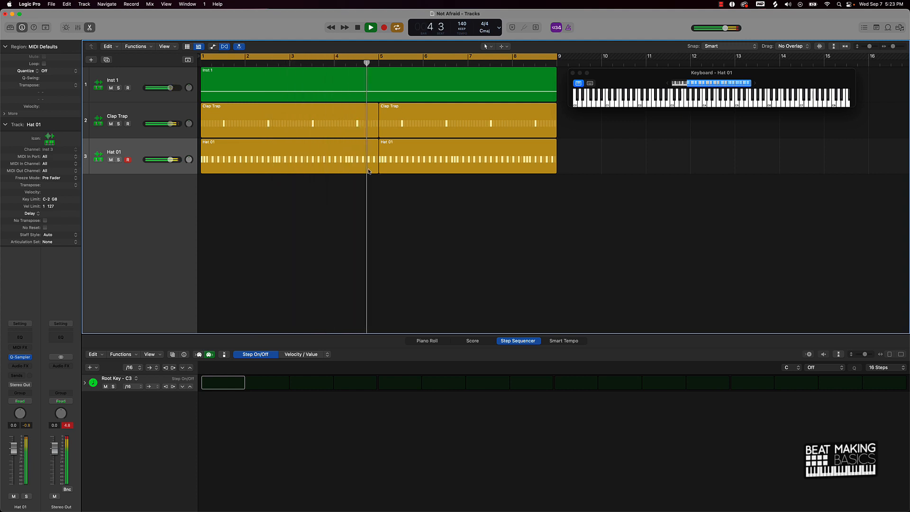
{"action": "left_click", "coordinate": [410, 163]}
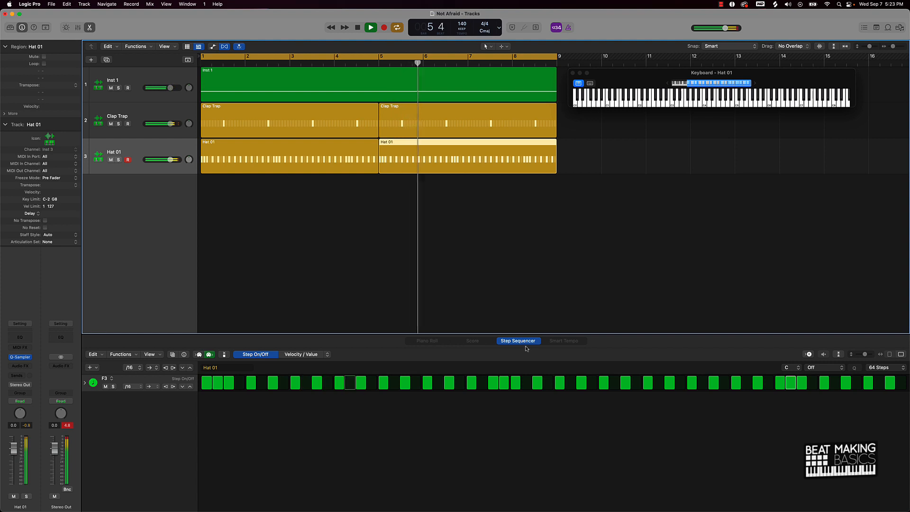
{"action": "left_click", "coordinate": [300, 354]}
{"action": "left_click", "coordinate": [327, 354]}
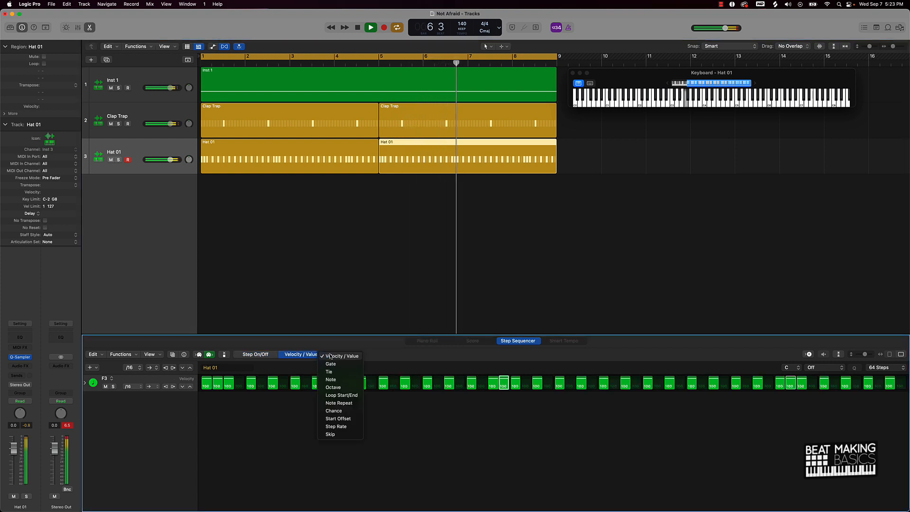
{"action": "left_click", "coordinate": [339, 403]}
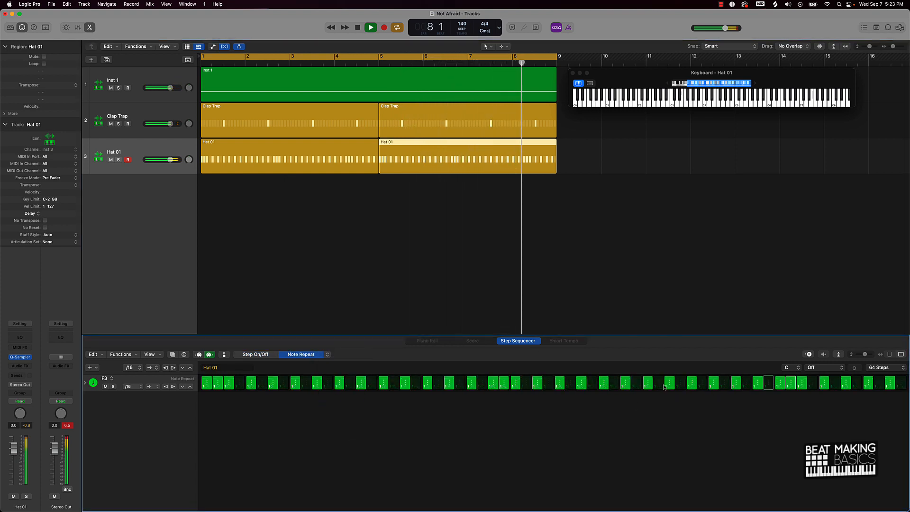
Switch the first Hat 01 region's pattern to Note Repeat editing.
{"action": "left_click", "coordinate": [347, 166]}
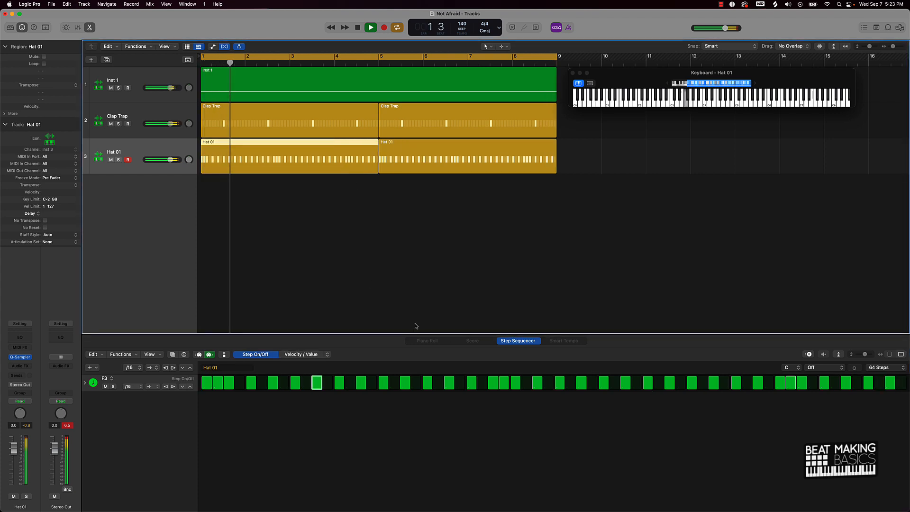
{"action": "left_click", "coordinate": [603, 383]}
{"action": "left_click", "coordinate": [603, 383]}
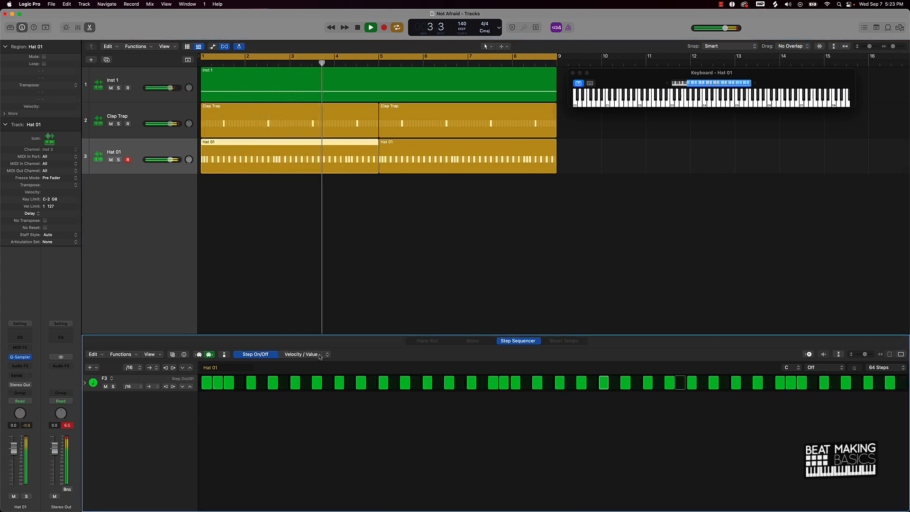
{"action": "left_click", "coordinate": [304, 355]}
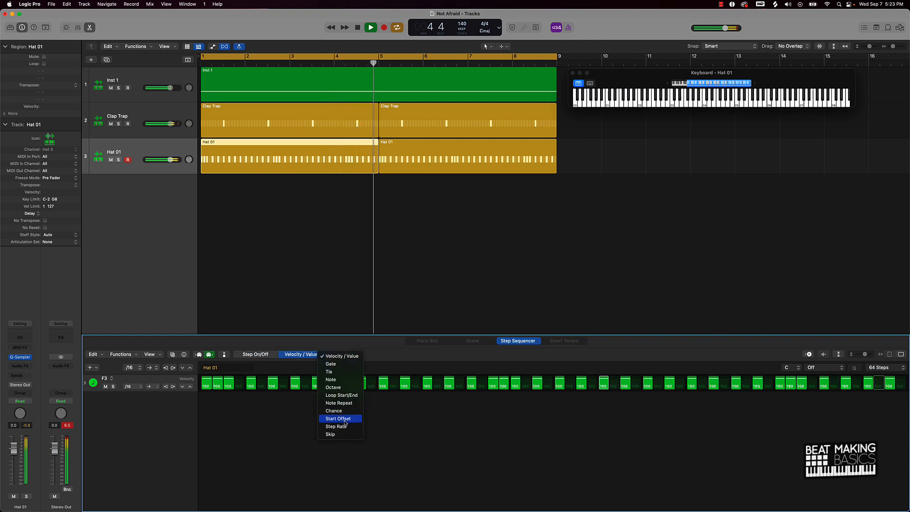
{"action": "left_click", "coordinate": [350, 402]}
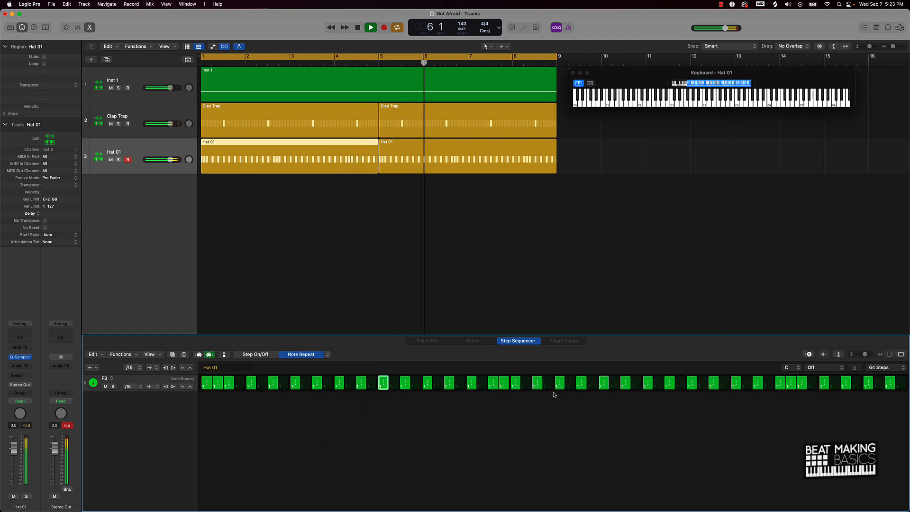
{"action": "key", "text": "space"}
{"action": "key", "text": "e"}
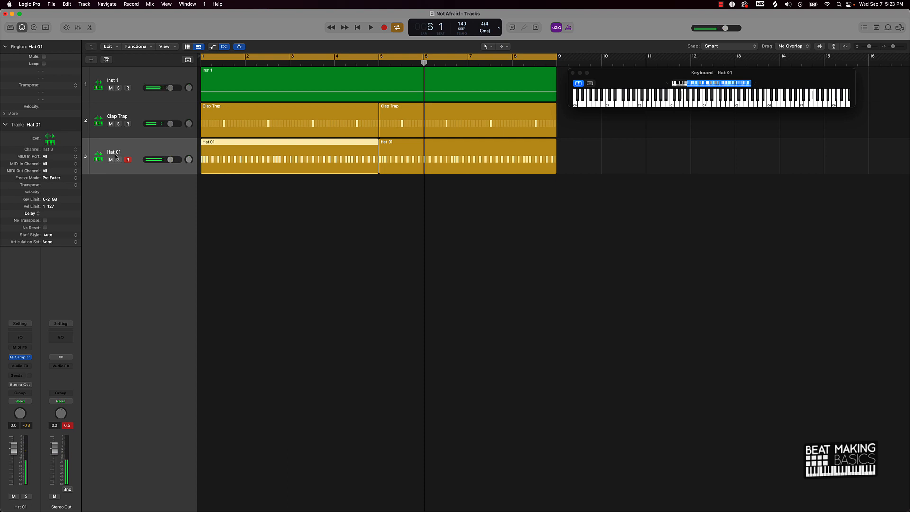
{"action": "key", "text": "b"}
{"action": "key", "text": "b"}
{"action": "key", "text": "e"}
{"action": "key", "text": "space"}
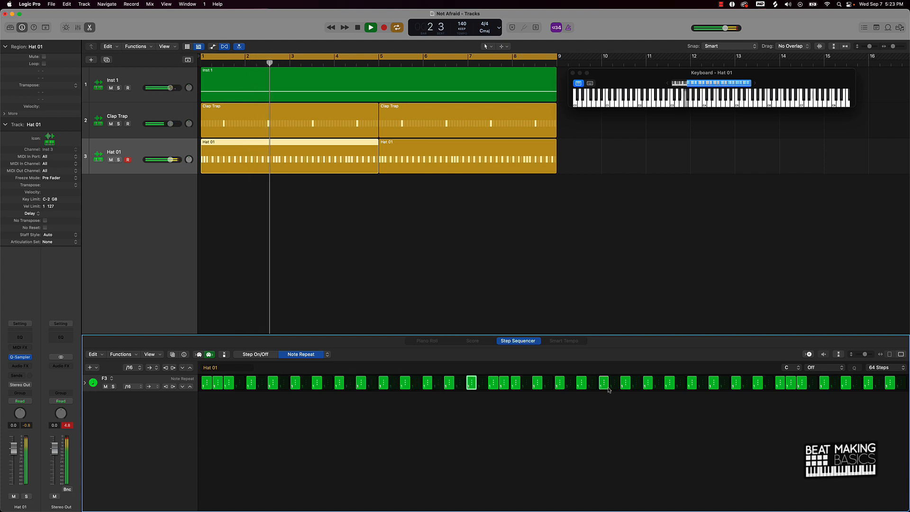
Raise the note repeat on step 37 of the first Hat 01 pattern, try it on step 51, and reset step 51 to 1.
{"action": "left_click_drag", "start_coordinate": [606, 389], "coordinate": [608, 388]}
{"action": "left_click_drag", "start_coordinate": [756, 389], "coordinate": [755, 387]}
{"action": "key", "text": "space"}
{"action": "key", "text": "space"}
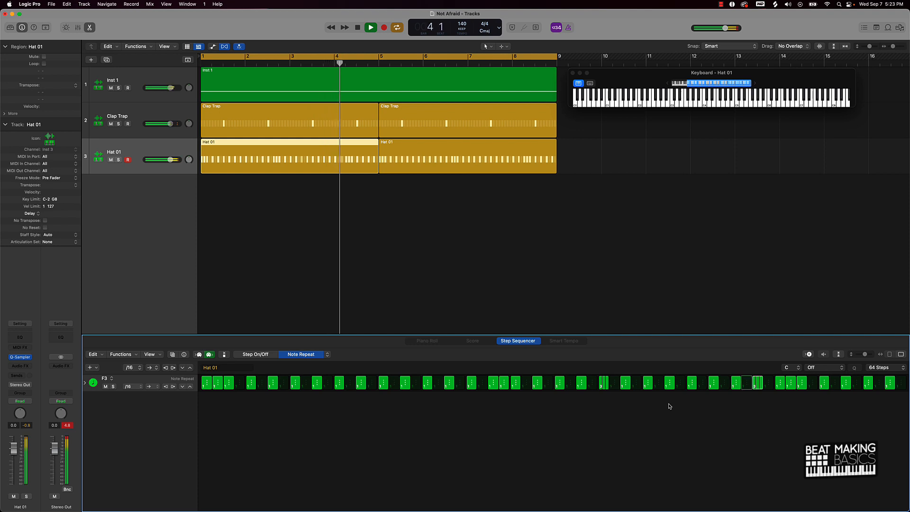
{"action": "left_click_drag", "start_coordinate": [758, 383], "coordinate": [759, 393]}
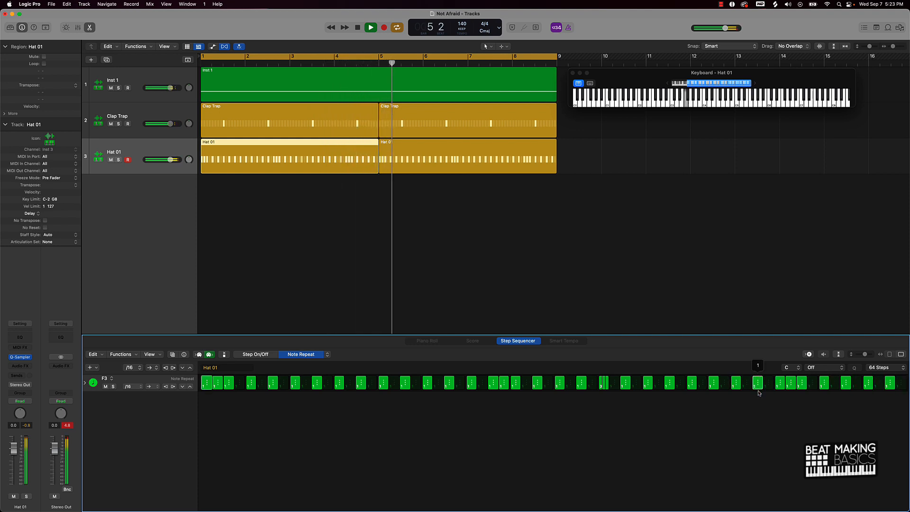
{"action": "key", "text": "Return"}
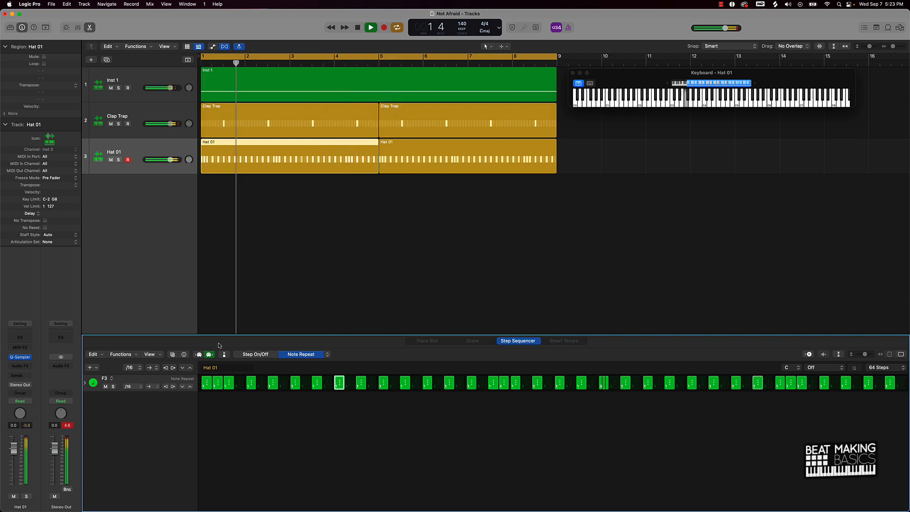
Add a hit on step 38 of the first Hat 01 pattern and raise its note repeat.
{"action": "left_click", "coordinate": [259, 354]}
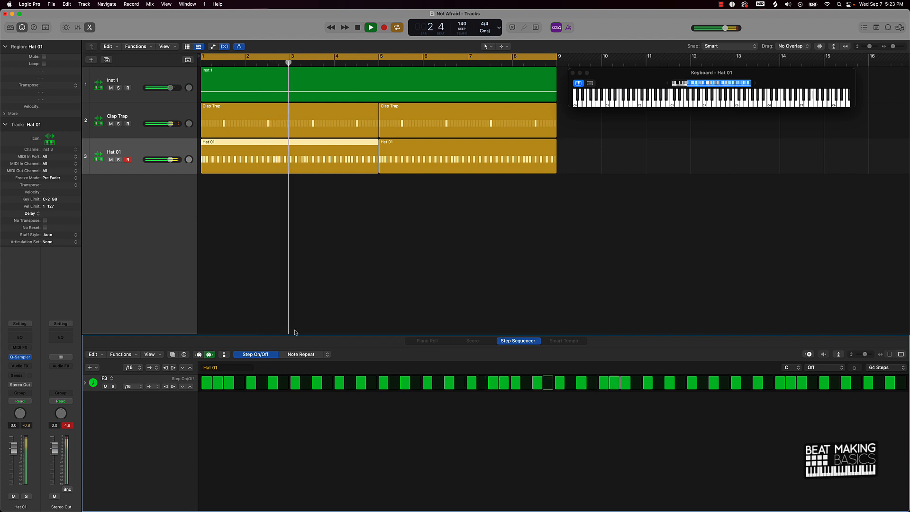
{"action": "left_click", "coordinate": [296, 354]}
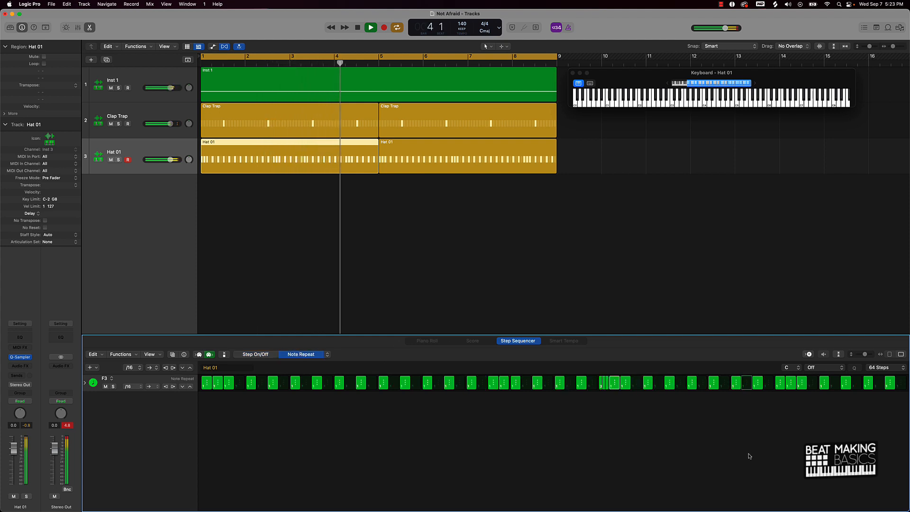
{"action": "left_click_drag", "start_coordinate": [616, 385], "coordinate": [615, 381]}
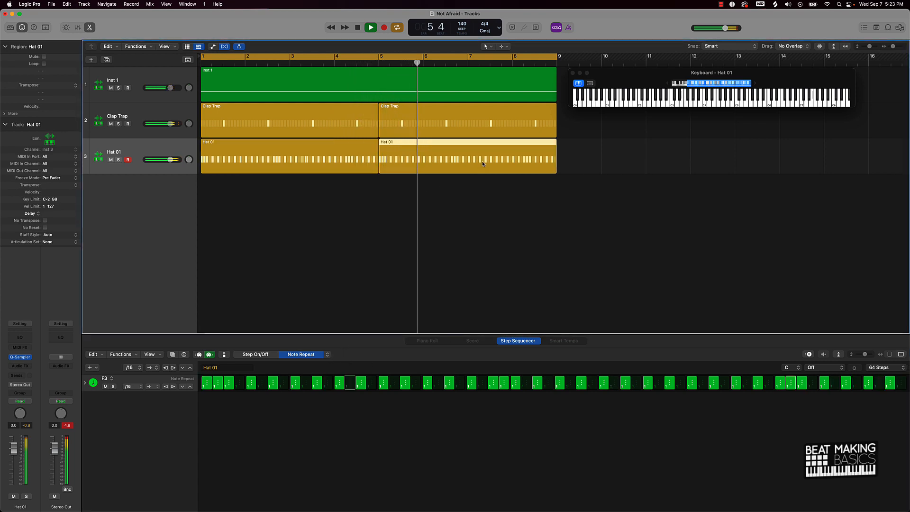
Try note repeats on steps 53 to 55 of the second Hat 01 region's pattern during playback.
{"action": "left_click", "coordinate": [801, 385]}
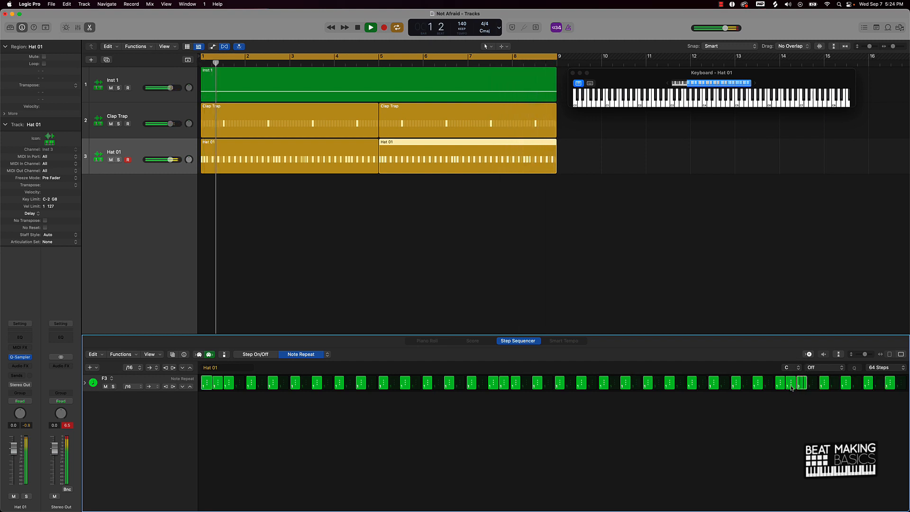
{"action": "left_click", "coordinate": [791, 387]}
{"action": "mouse_move", "coordinate": [791, 387]}
{"action": "left_mouse_down"}
{"action": "mouse_move", "coordinate": [802, 389]}
{"action": "mouse_move", "coordinate": [779, 386]}
{"action": "left_mouse_up"}
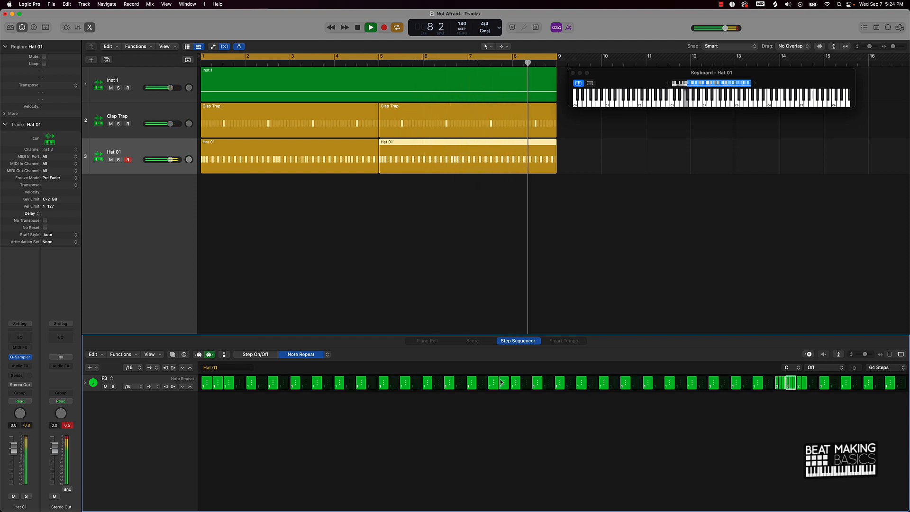
Add hits on steps 56 and 58 of the second Hat 01 pattern and set note repeats on steps 57 to 59.
{"action": "key", "text": "space"}
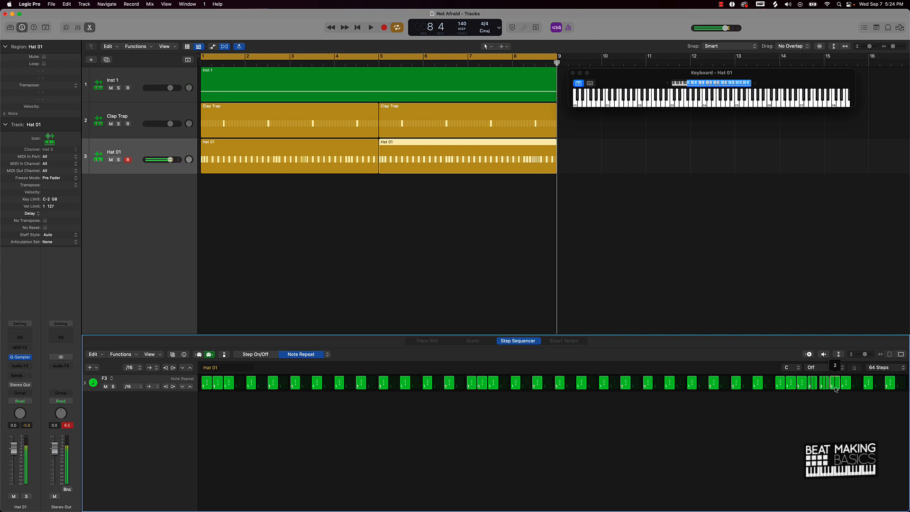
{"action": "key", "text": "space"}
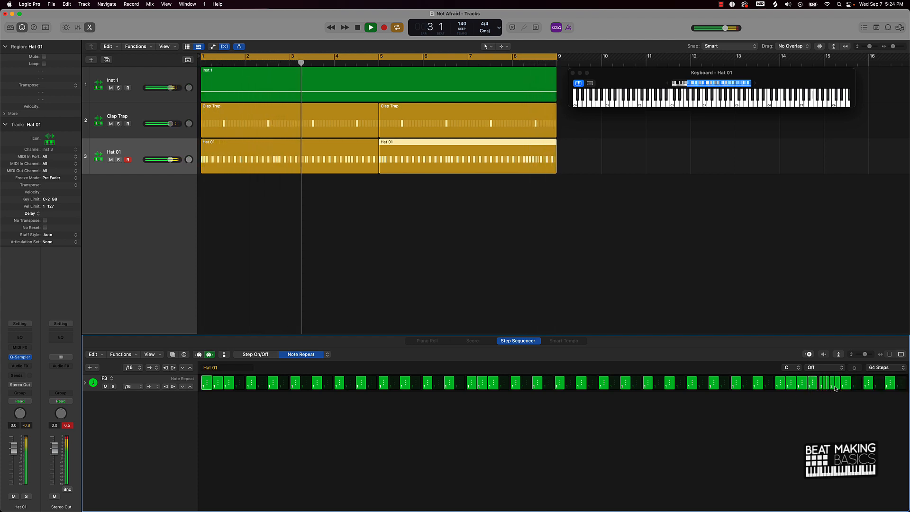
{"action": "left_click_drag", "start_coordinate": [835, 388], "coordinate": [844, 382]}
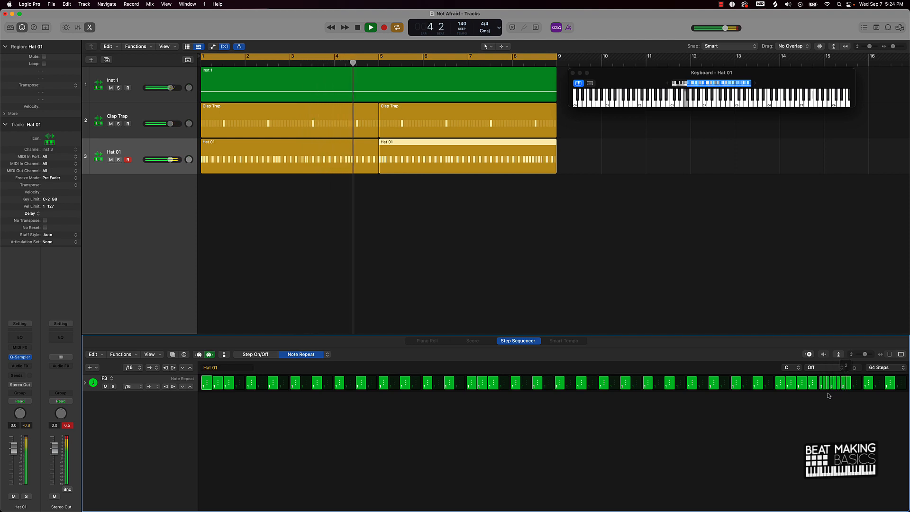
Remove the step 26 hit from the second Hat 01 pattern, restore the one on step 28, and deselect the region.
{"action": "left_click", "coordinate": [255, 354]}
{"action": "left_click", "coordinate": [482, 382]}
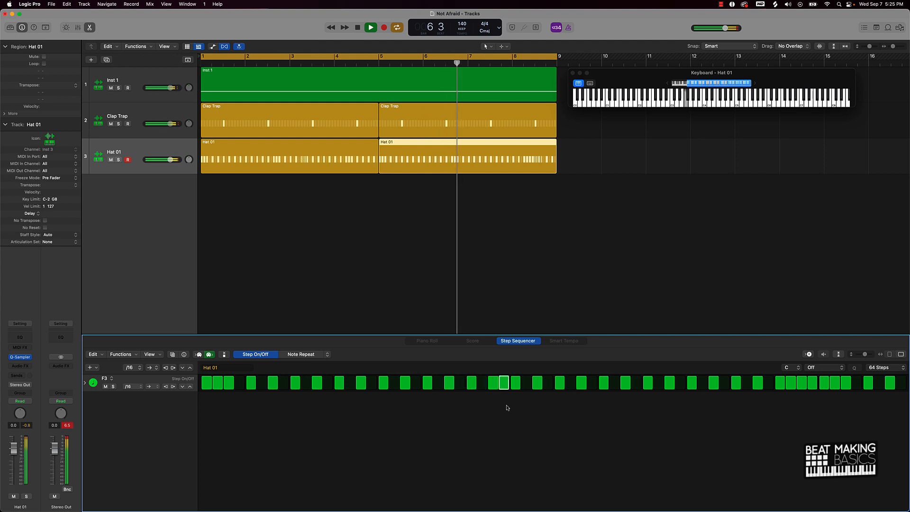
{"action": "left_click", "coordinate": [289, 354]}
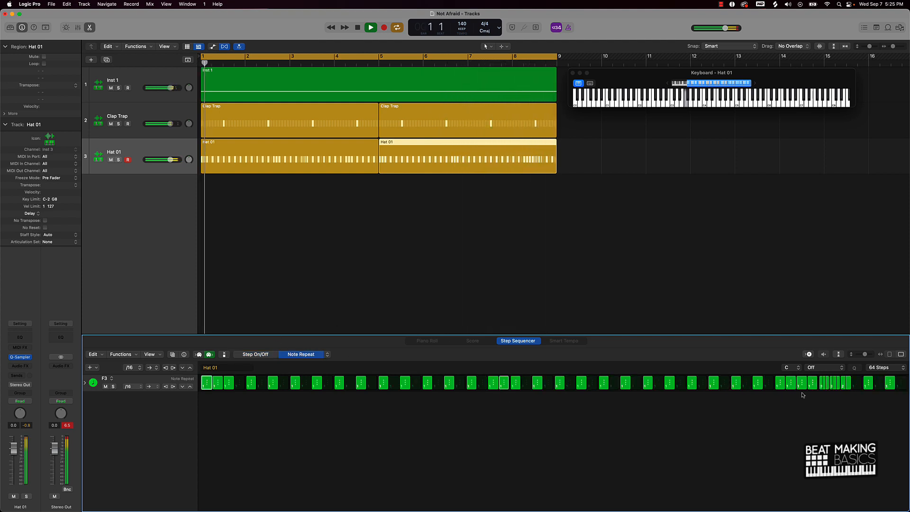
{"action": "left_click", "coordinate": [481, 242]}
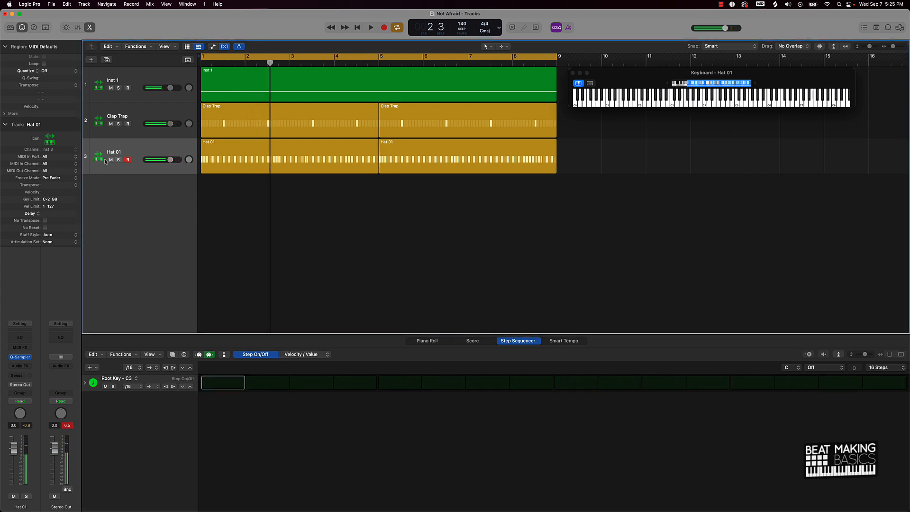
Add one Quick Sampler (Single Sample) instrument track, load the Bricks Kick 1 preset and close the plug-in.
{"action": "left_click", "coordinate": [90, 61]}
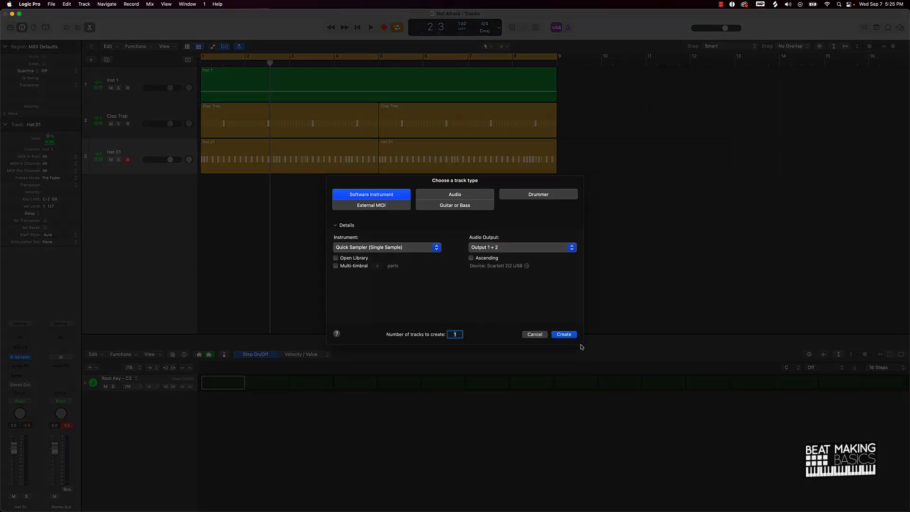
{"action": "left_click", "coordinate": [564, 334]}
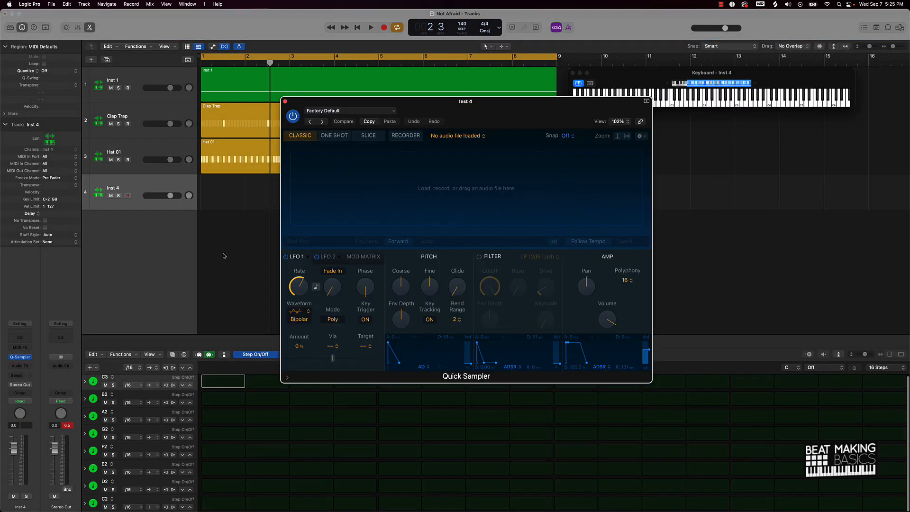
{"action": "left_click", "coordinate": [351, 111]}
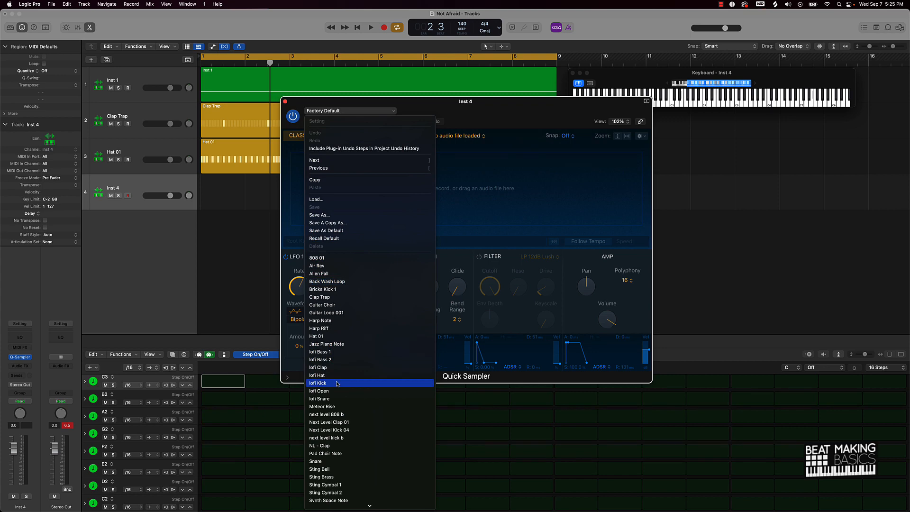
{"action": "scroll", "coordinate": [337, 383], "scroll_direction": "down", "scroll_amount": 5}
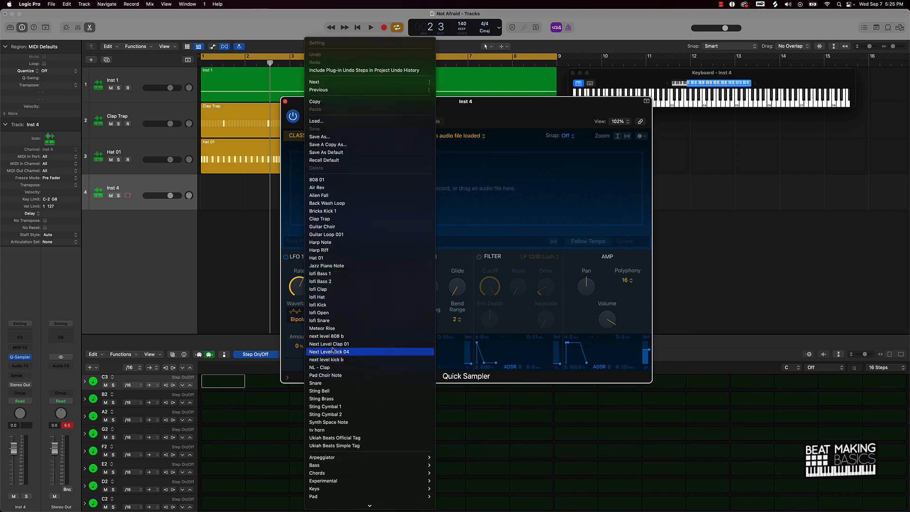
{"action": "left_click", "coordinate": [329, 211]}
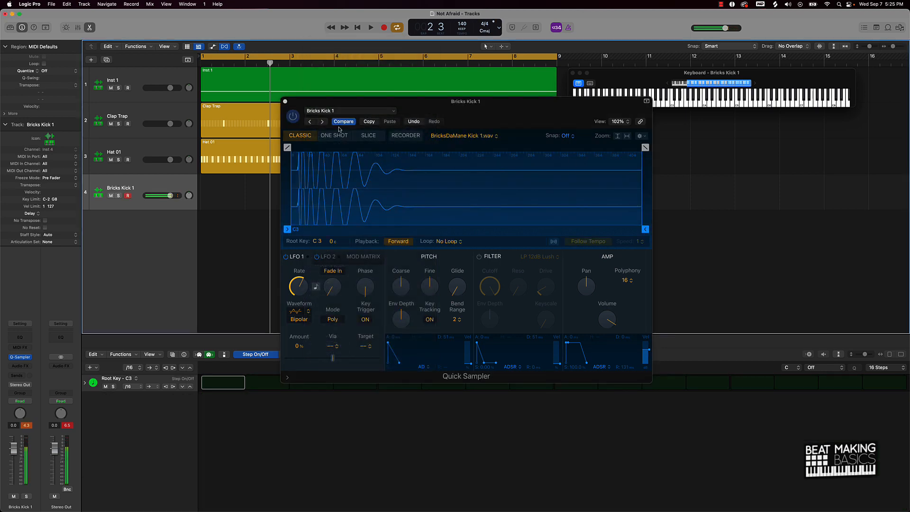
{"action": "left_click", "coordinate": [285, 102]}
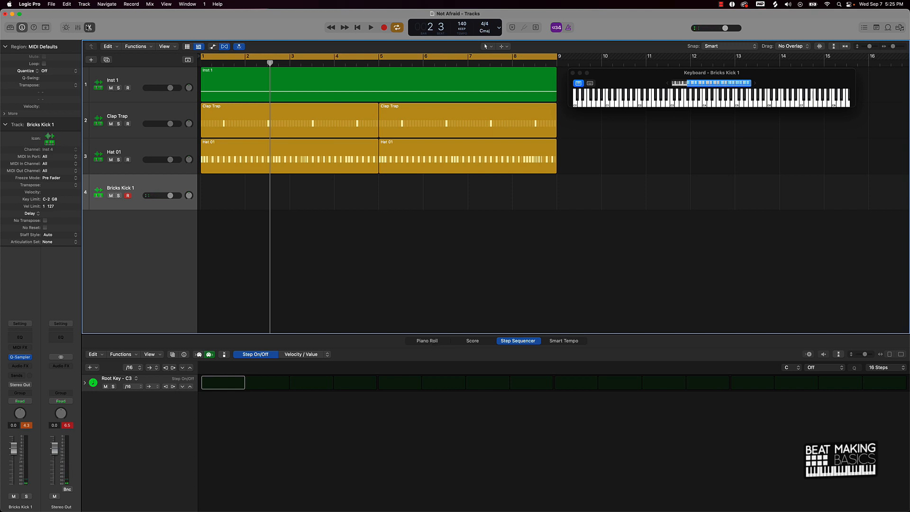
Record a kick pattern over bars 1 to 8 on the Bricks Kick 1 track and open its region in the Piano Roll.
{"action": "left_click", "coordinate": [88, 27]}
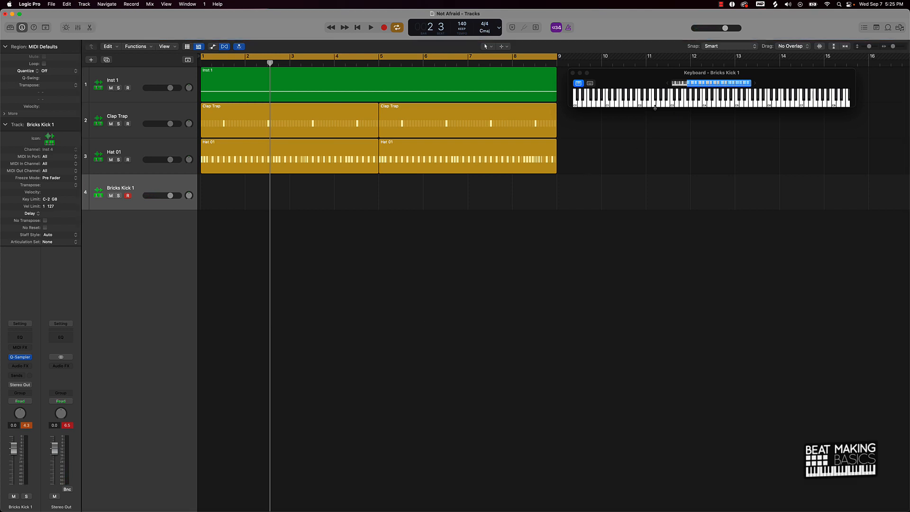
{"action": "key", "text": "r"}
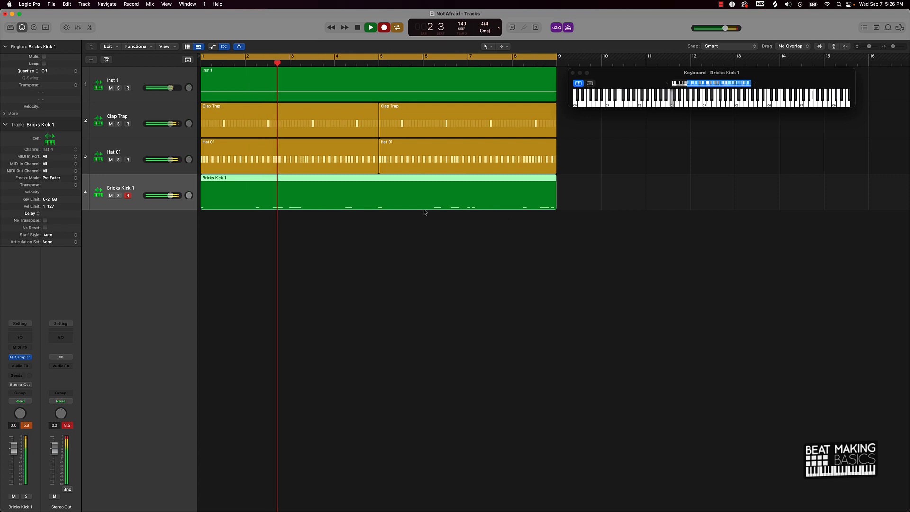
{"action": "double_click", "coordinate": [394, 200]}
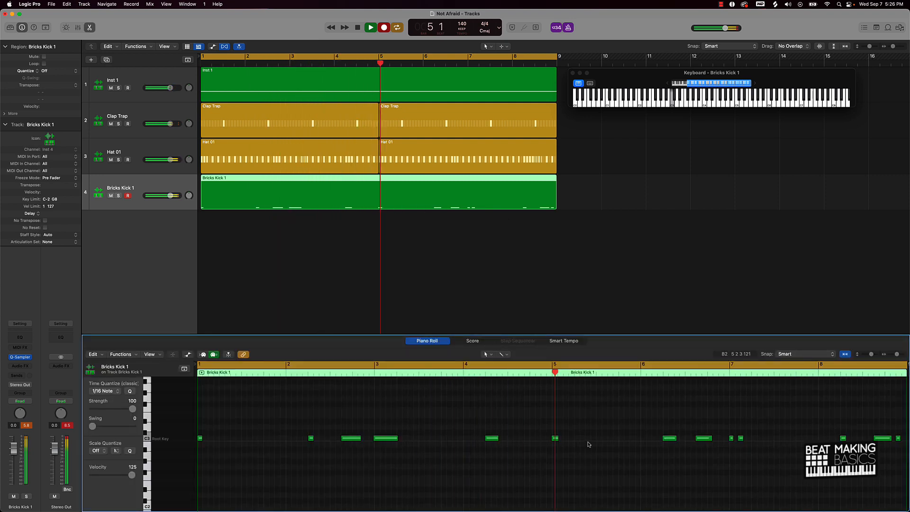
Add two C3 kick notes in the second half of bar 4, before the hit at bar 5, undoing the overlong first attempt.
{"action": "key", "text": "space"}
{"action": "left_click", "coordinate": [470, 374]}
{"action": "key", "text": "space"}
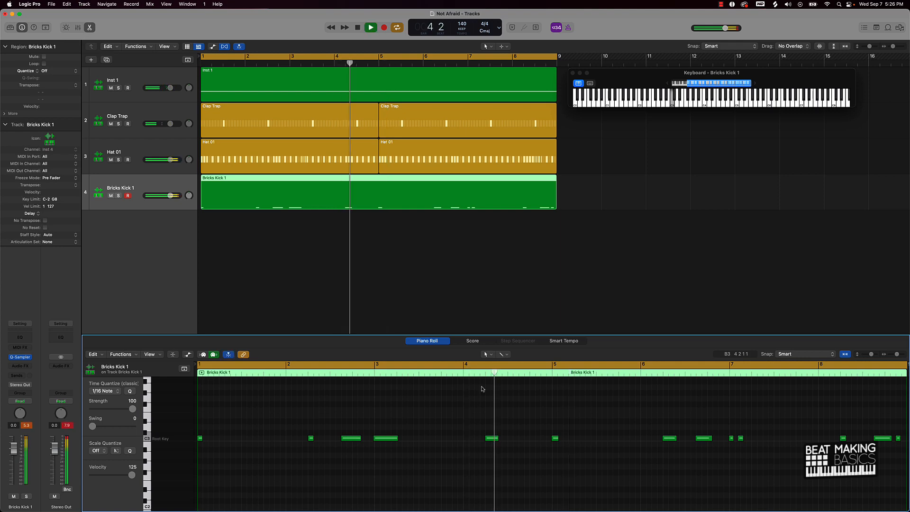
{"action": "left_click", "coordinate": [520, 438], "text": "super"}
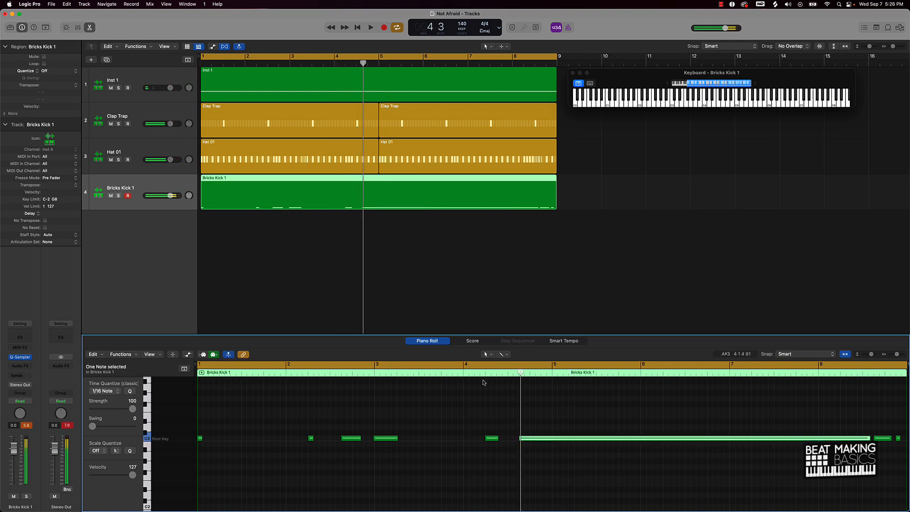
{"action": "key", "text": "super+z"}
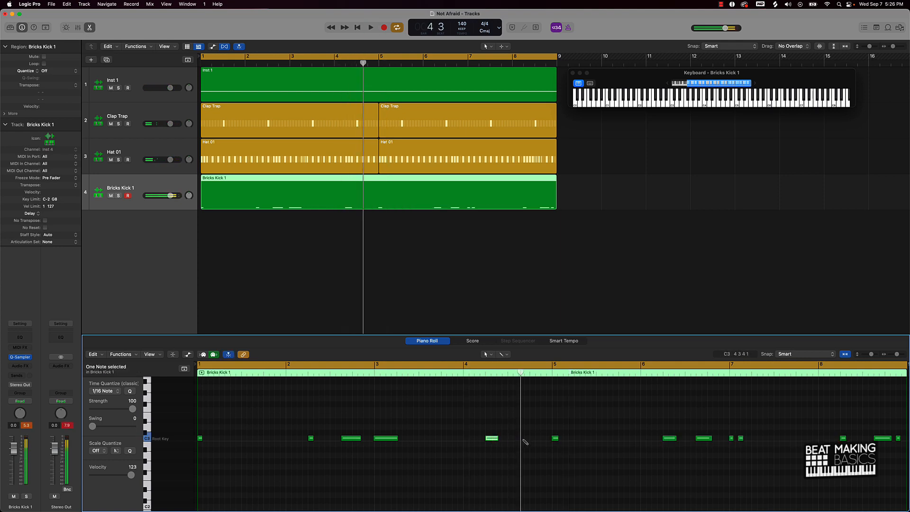
{"action": "key", "text": "space"}
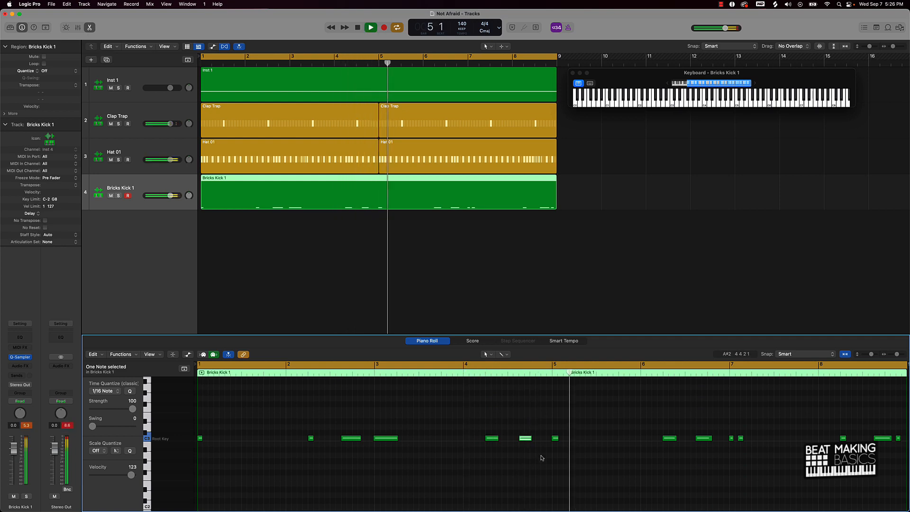
{"action": "key", "text": "space"}
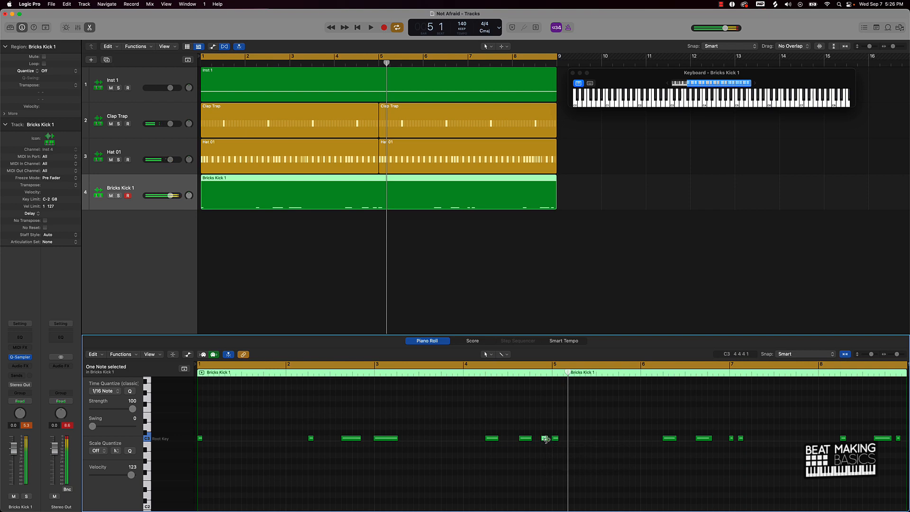
Add a short C3 kick note around beat 2 of bar 5 and play the pattern from the start.
{"action": "key", "text": "space"}
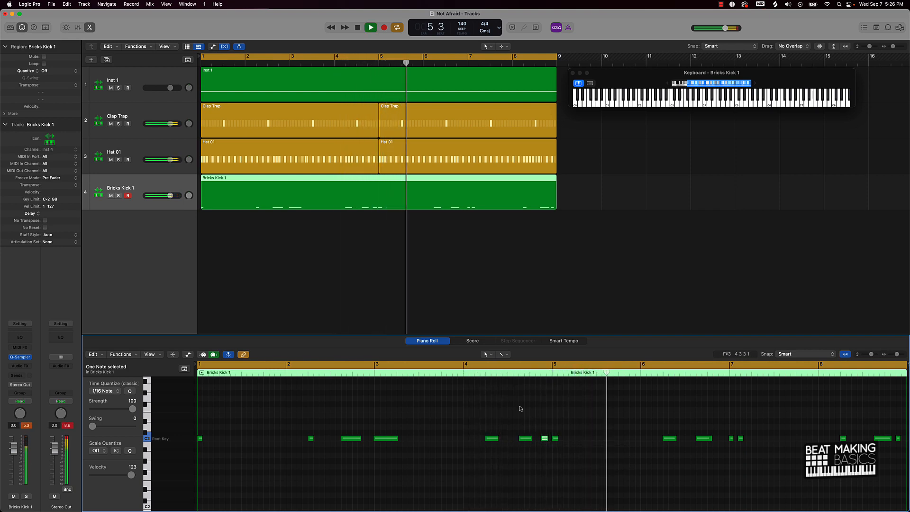
{"action": "key", "text": "space"}
{"action": "key", "text": "space"}
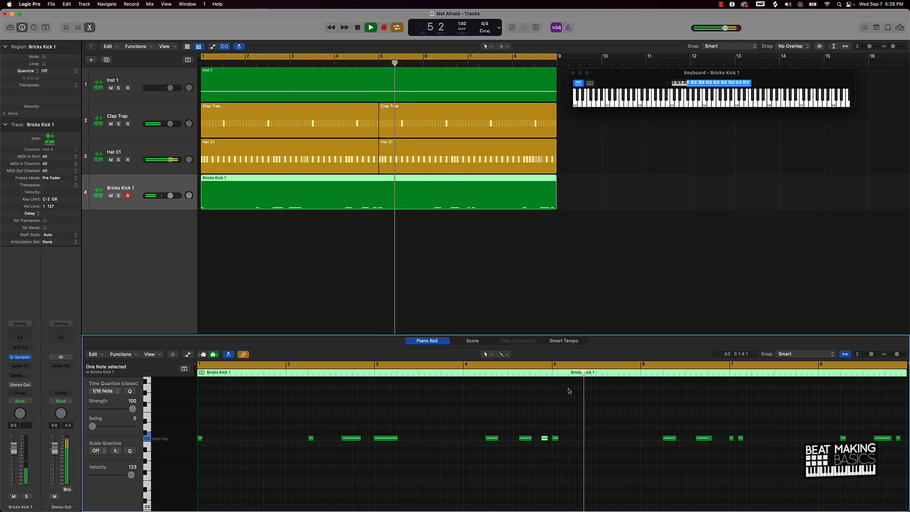
{"action": "left_click", "coordinate": [588, 438]}
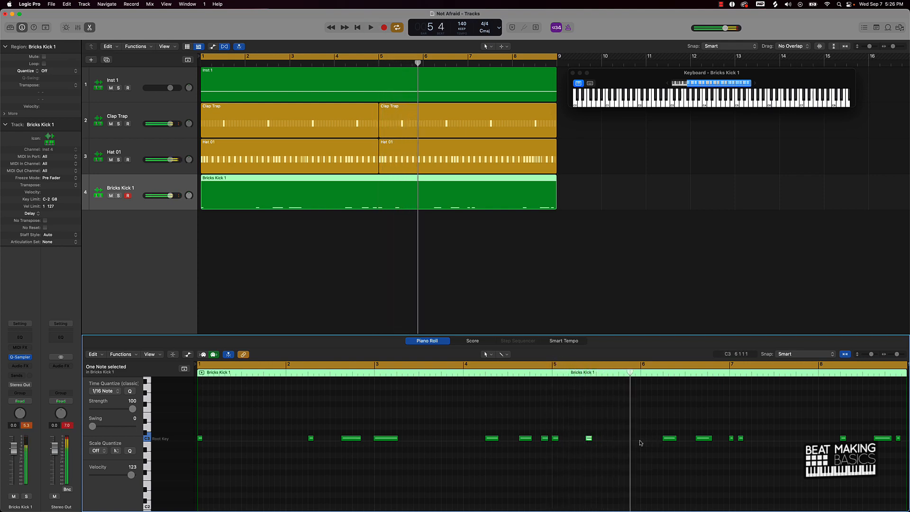
{"action": "key", "text": "Return"}
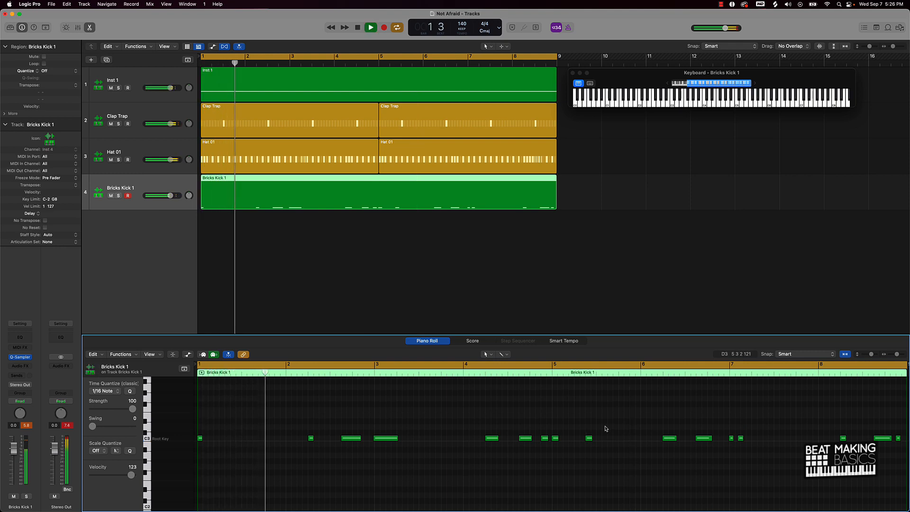
Quantize all kick notes to 1/16 Swing A, then stop playback and deselect the notes.
{"action": "key", "text": "super+a"}
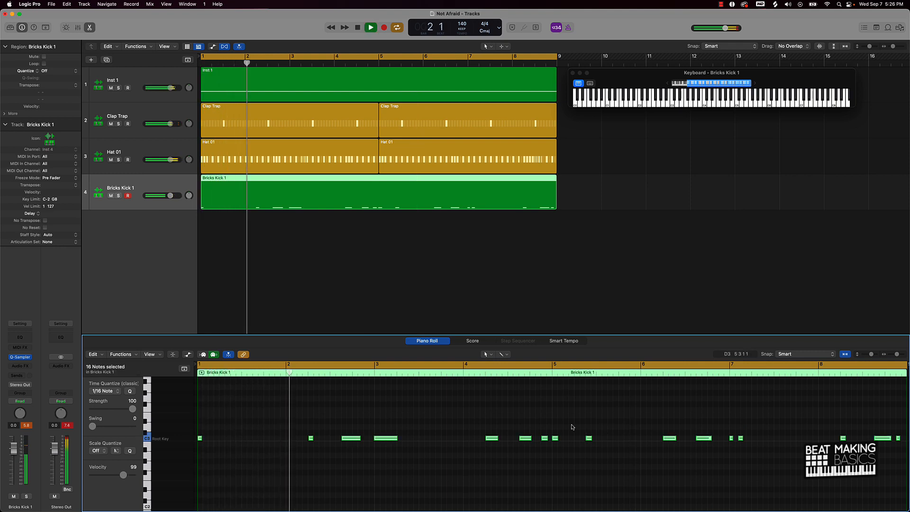
{"action": "left_click", "coordinate": [114, 392]}
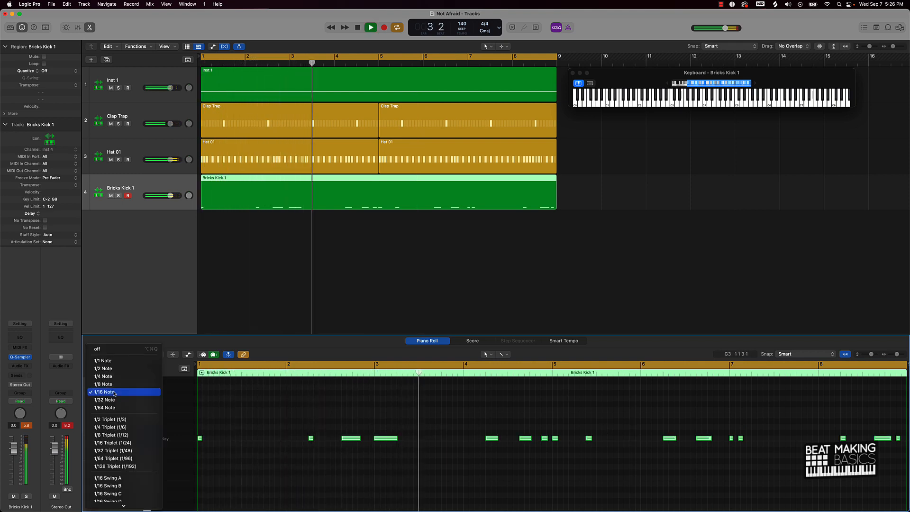
{"action": "left_click", "coordinate": [126, 479]}
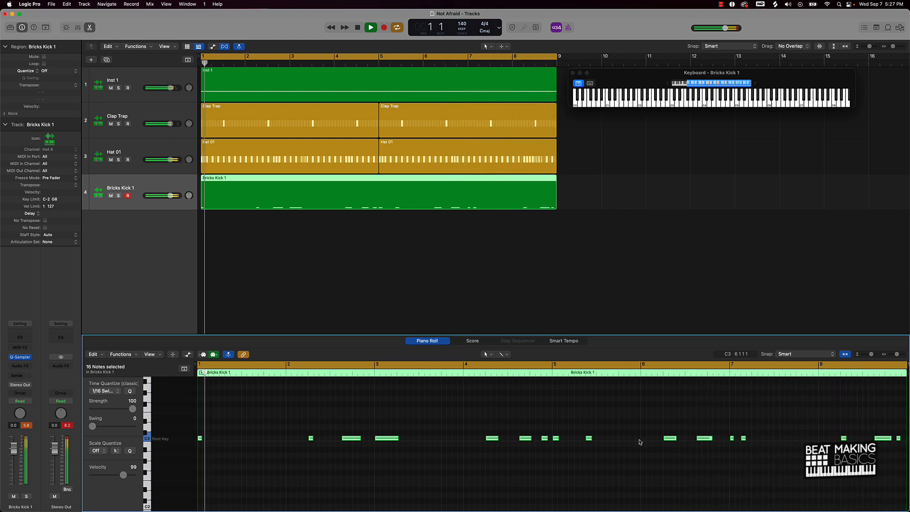
{"action": "key", "text": "space"}
{"action": "left_click", "coordinate": [476, 399]}
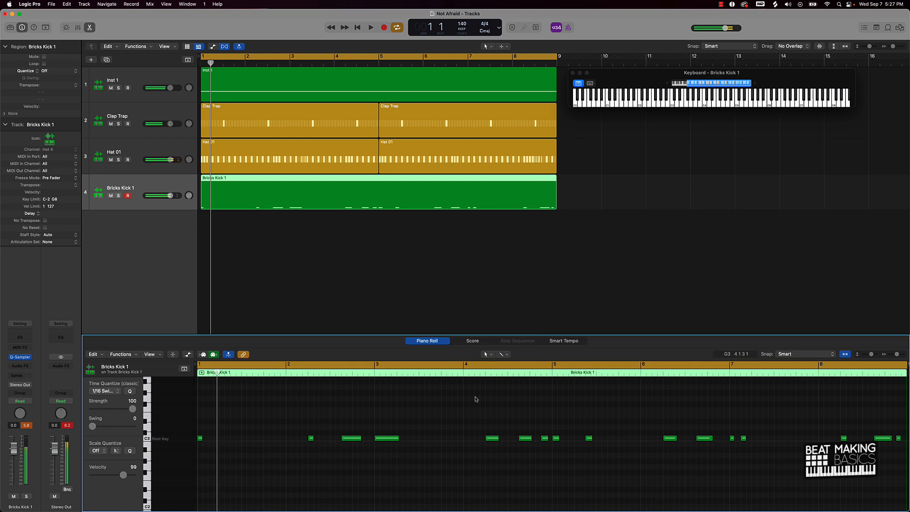
Rename the four tracks Kick, Hat, Clap and Sample, and name all regions after their tracks.
{"action": "left_click", "coordinate": [239, 225]}
{"action": "double_click", "coordinate": [122, 188]}
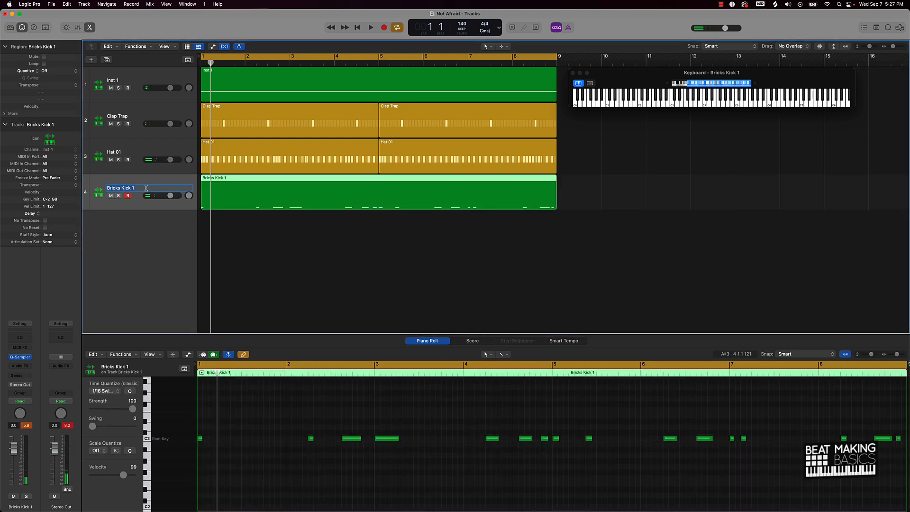
{"action": "double_click", "coordinate": [122, 153]}
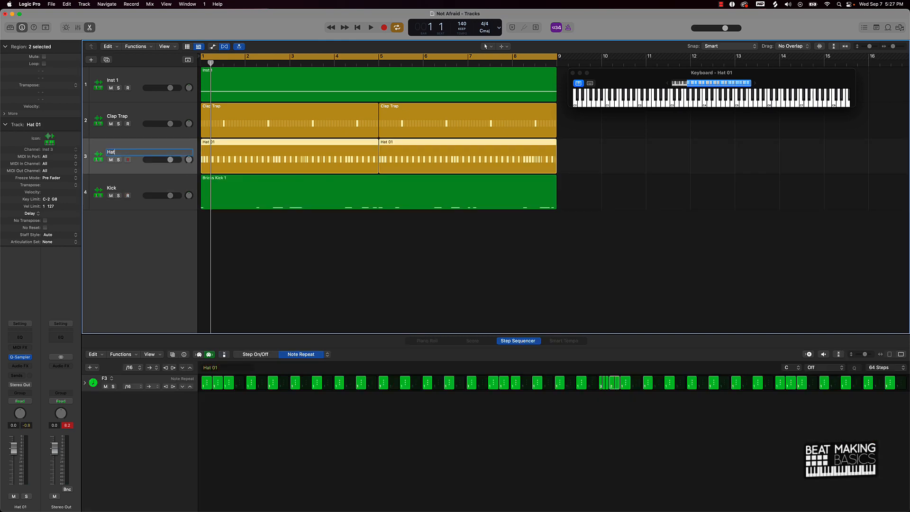
{"action": "double_click", "coordinate": [123, 115]}
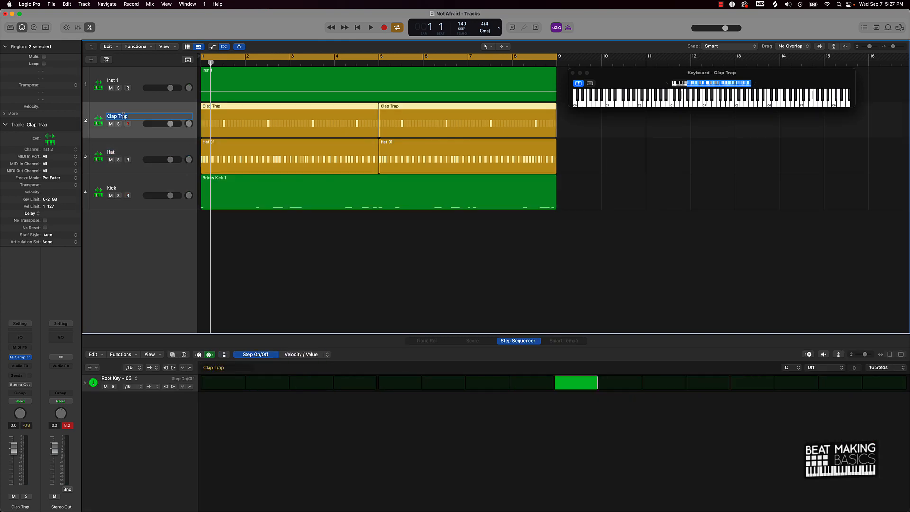
{"action": "double_click", "coordinate": [110, 80]}
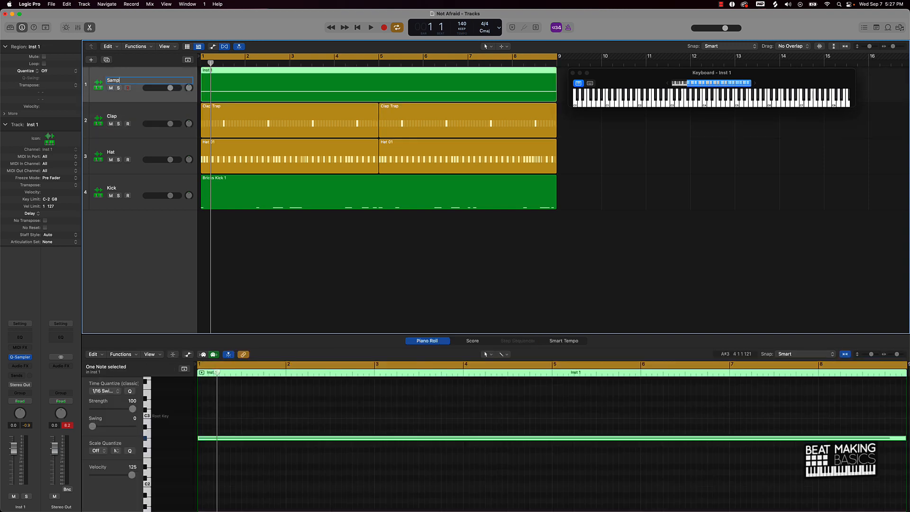
{"action": "left_click", "coordinate": [308, 238]}
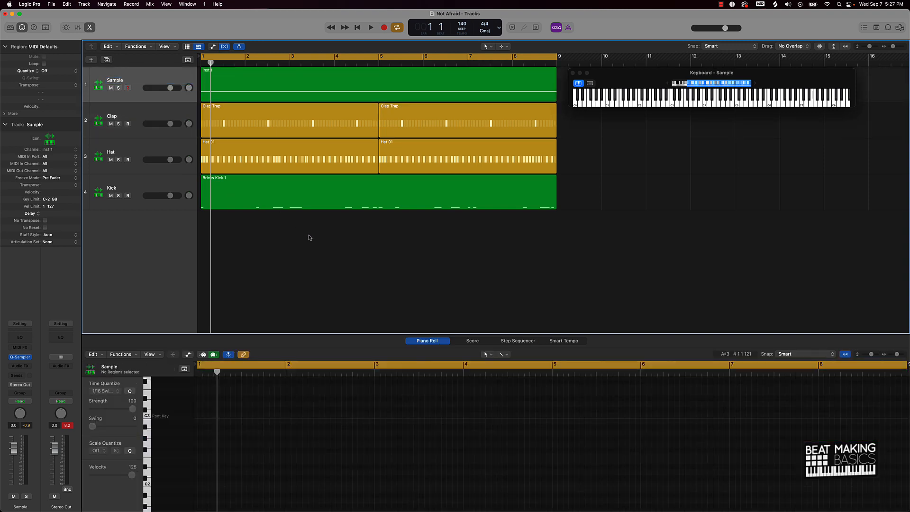
{"action": "key", "text": "super+a"}
{"action": "left_click", "coordinate": [309, 237]}
Convert the Hat and Clap pattern regions to MIDI regions.
{"action": "left_click", "coordinate": [164, 147]}
{"action": "right_click", "coordinate": [251, 150]}
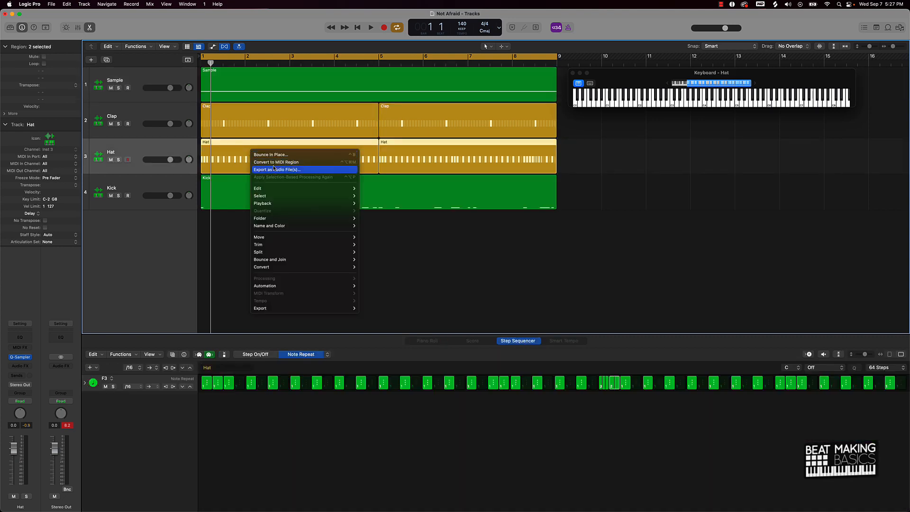
{"action": "left_click", "coordinate": [278, 162]}
{"action": "left_click", "coordinate": [289, 120]}
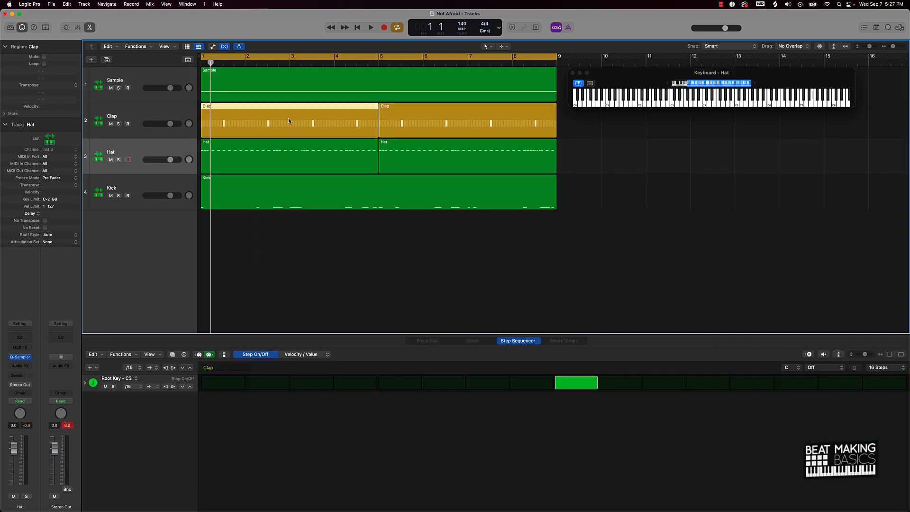
{"action": "left_click", "coordinate": [154, 114]}
{"action": "right_click", "coordinate": [299, 119]}
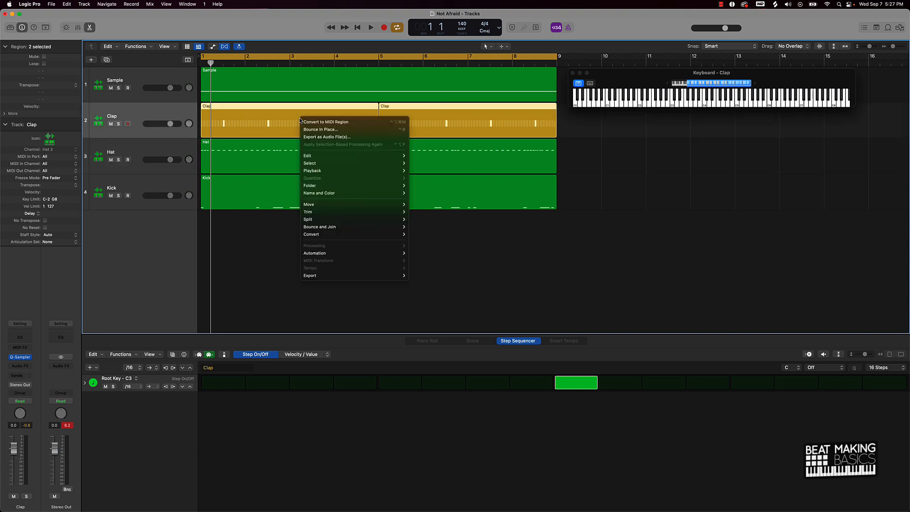
{"action": "left_click", "coordinate": [325, 122]}
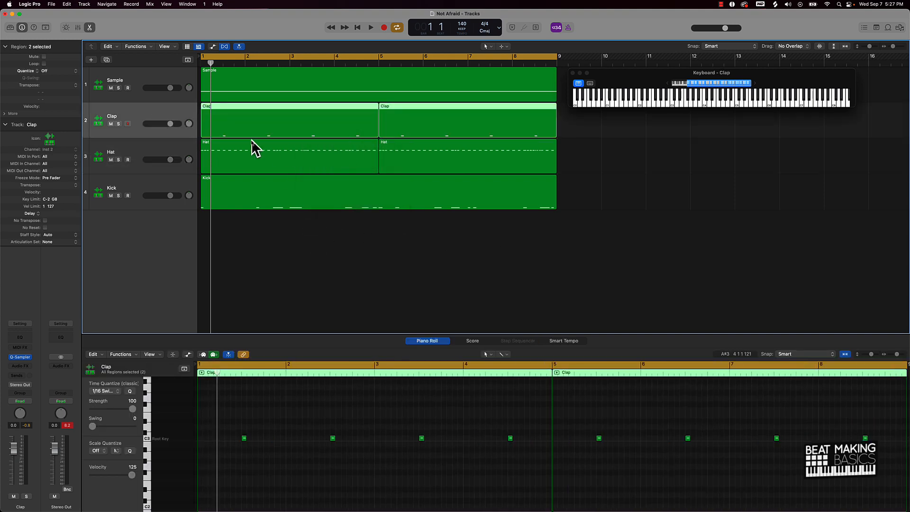
Join the two Hat regions into one and the two Clap regions into one.
{"action": "left_click", "coordinate": [138, 143]}
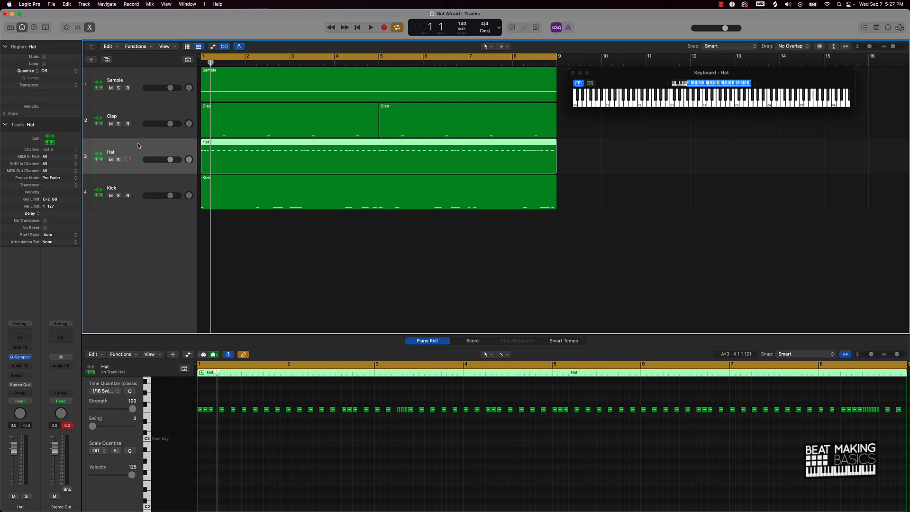
{"action": "left_click", "coordinate": [127, 108]}
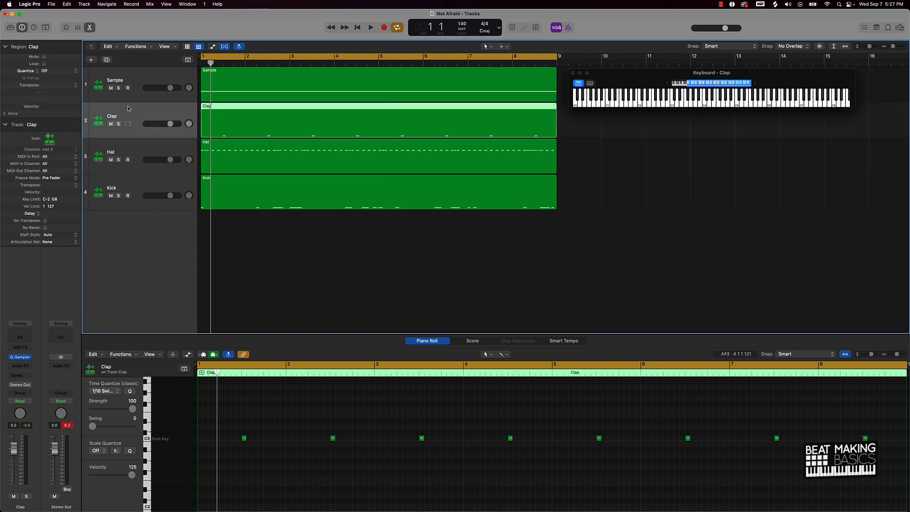
{"action": "left_click", "coordinate": [216, 272]}
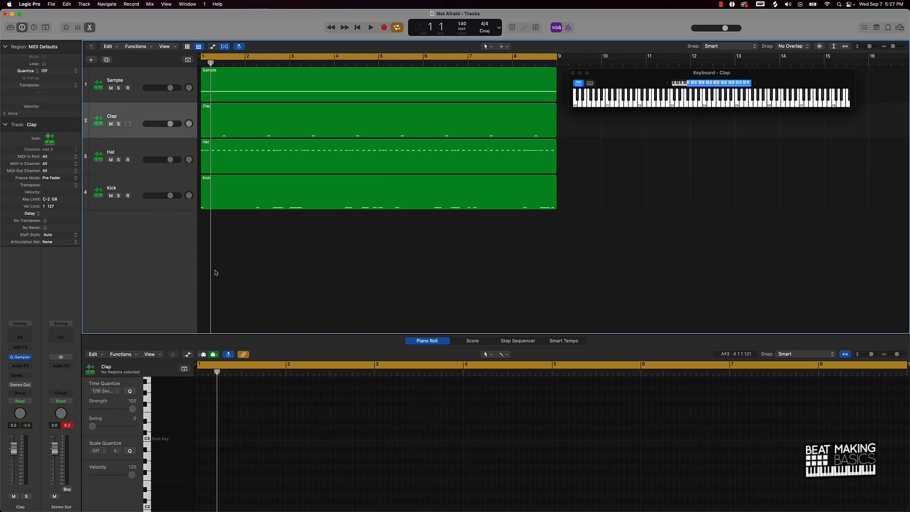
Add one Quick Sampler (Single Sample) instrument track, load the 808 01 preset and close the plug-in.
{"action": "left_click", "coordinate": [90, 60]}
{"action": "left_click", "coordinate": [575, 334]}
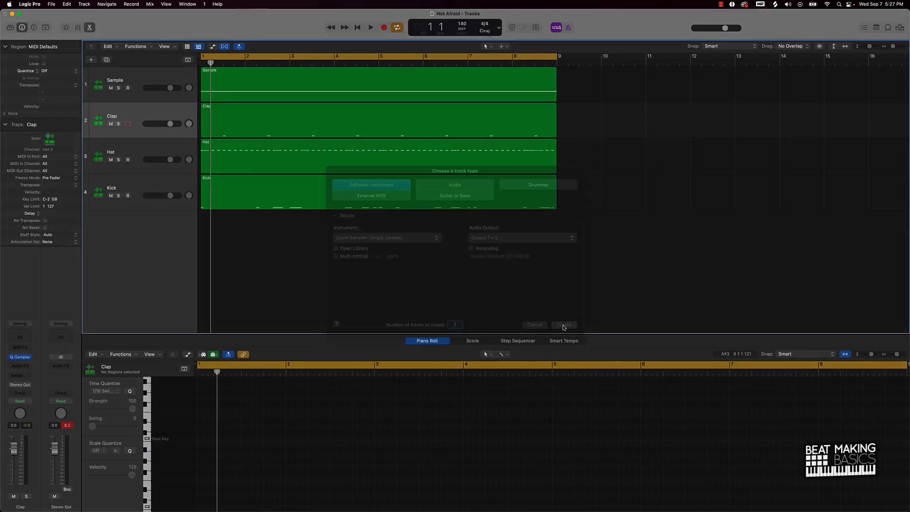
{"action": "left_click", "coordinate": [358, 112]}
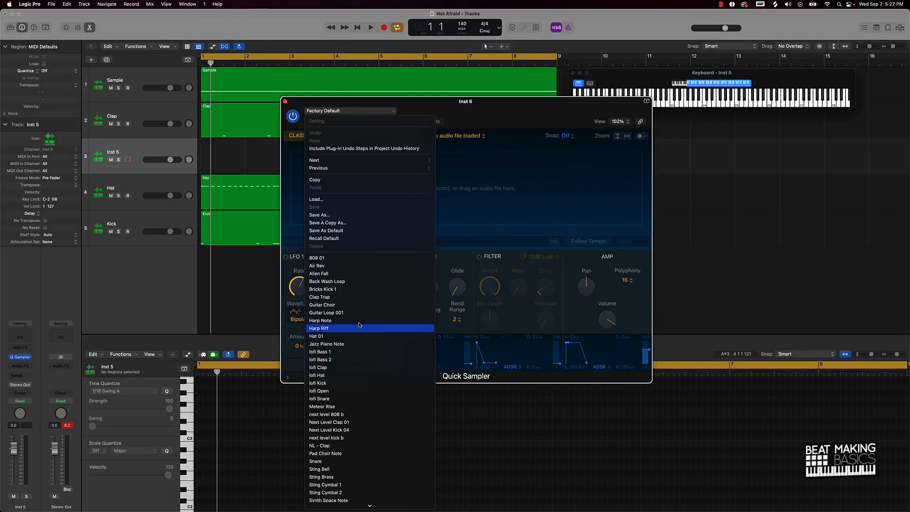
{"action": "left_click", "coordinate": [337, 260]}
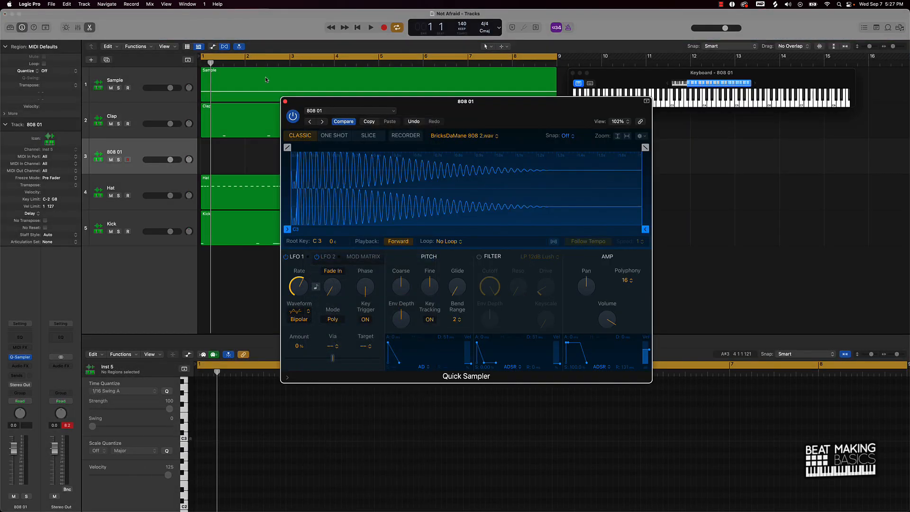
{"action": "left_click", "coordinate": [285, 101]}
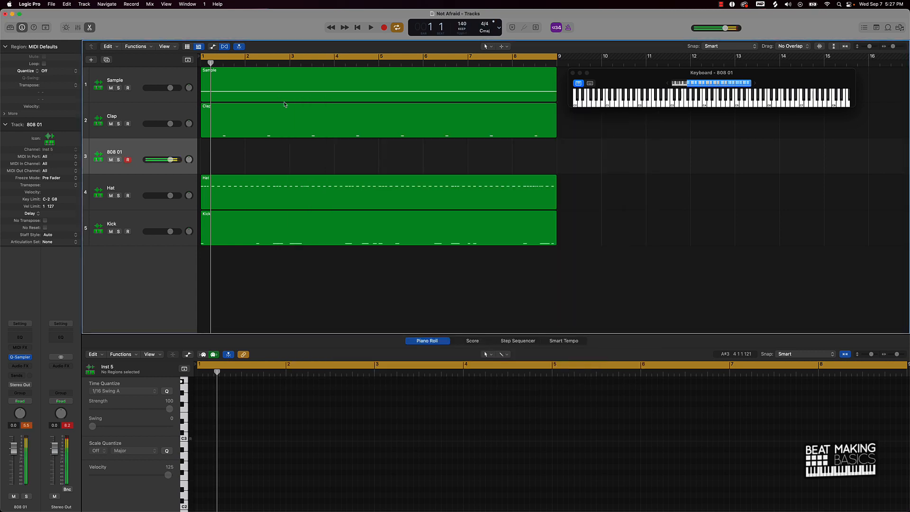
Record an 808 bass line over bars 1 to 4 on the 808 01 track and quantize all its notes to 1/16 Swing A.
{"action": "key", "text": "space"}
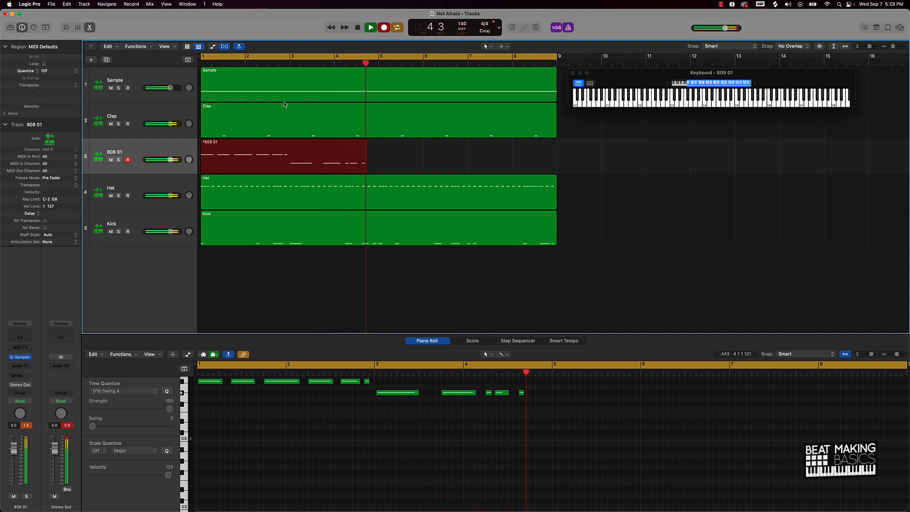
{"action": "key", "text": "space"}
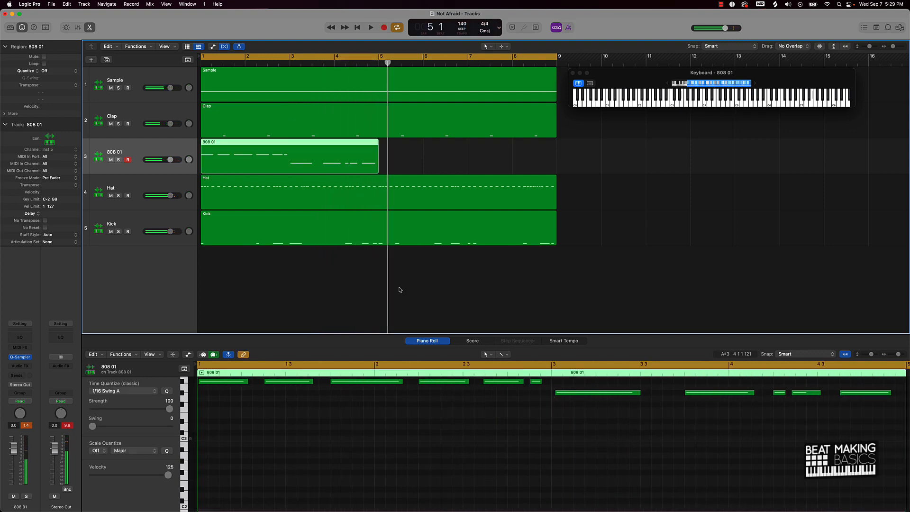
{"action": "left_click", "coordinate": [426, 392]}
{"action": "key", "text": "super+a"}
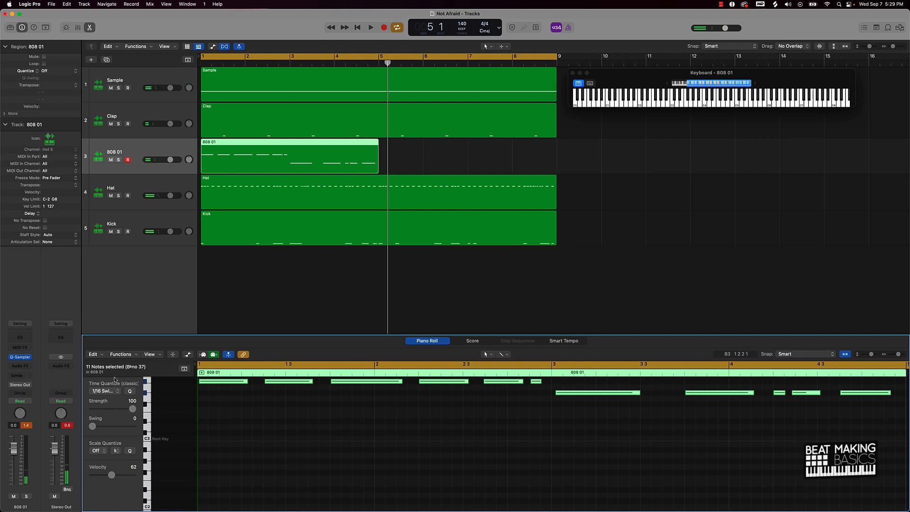
{"action": "key", "text": "space"}
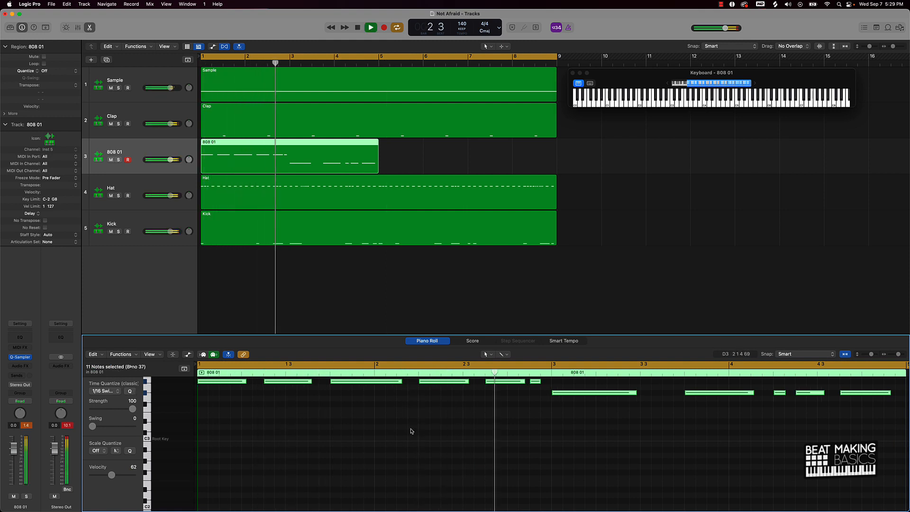
Shorten the 808 note at position 4 2 1 1 to a length of about 0 0 0 187.
{"action": "scroll", "coordinate": [455, 428], "scroll_direction": "right", "scroll_amount": 3}
{"action": "scroll", "coordinate": [455, 428], "scroll_direction": "right", "scroll_amount": 10}
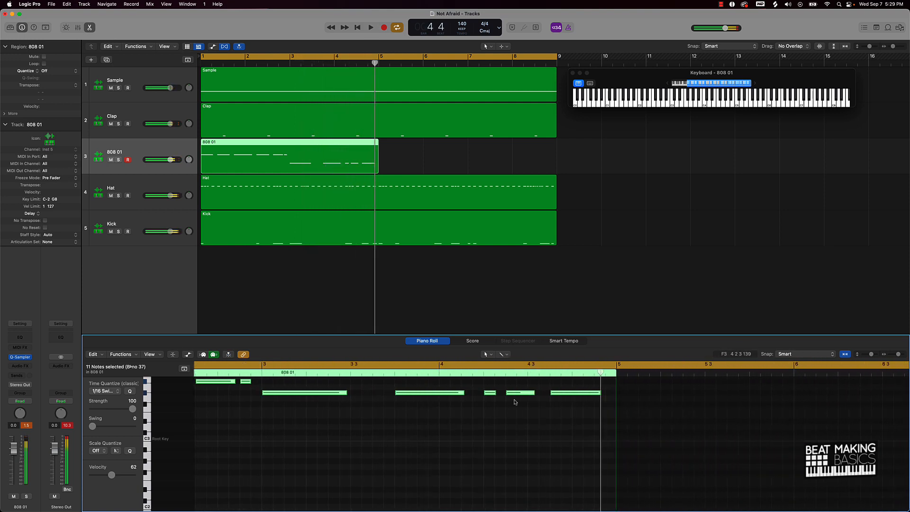
{"action": "left_click", "coordinate": [497, 392]}
{"action": "left_click_drag", "start_coordinate": [495, 395], "coordinate": [490, 393]}
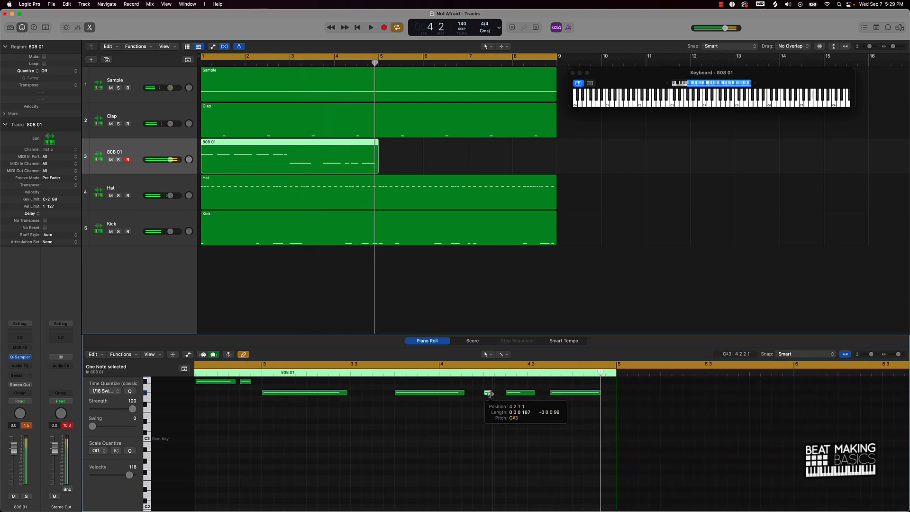
Copy the shortened 808 note into the gap after it and lower the velocities of bar 4's short notes into a rising ramp.
{"action": "left_click", "coordinate": [481, 374]}
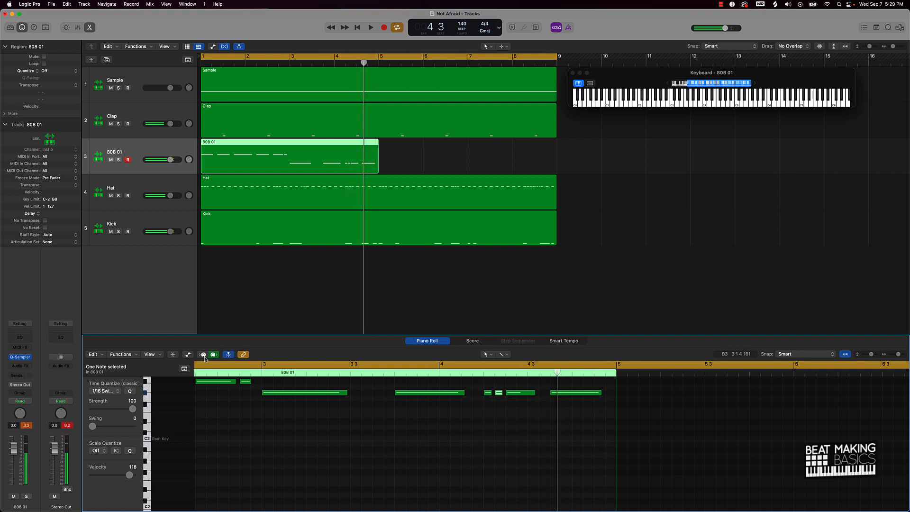
{"action": "left_click", "coordinate": [188, 354]}
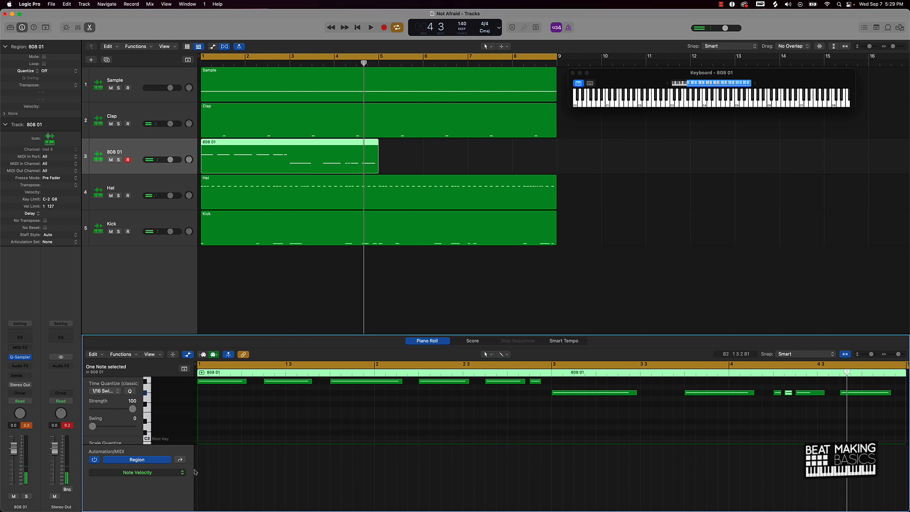
{"action": "scroll", "coordinate": [694, 460], "scroll_direction": "right", "scroll_amount": 5}
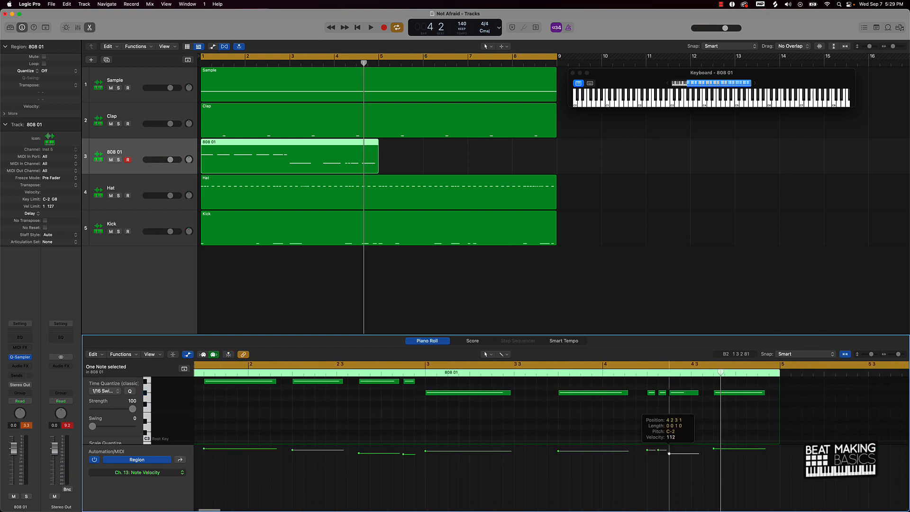
{"action": "left_click_drag", "start_coordinate": [649, 479], "coordinate": [698, 448]}
{"action": "key", "text": "space"}
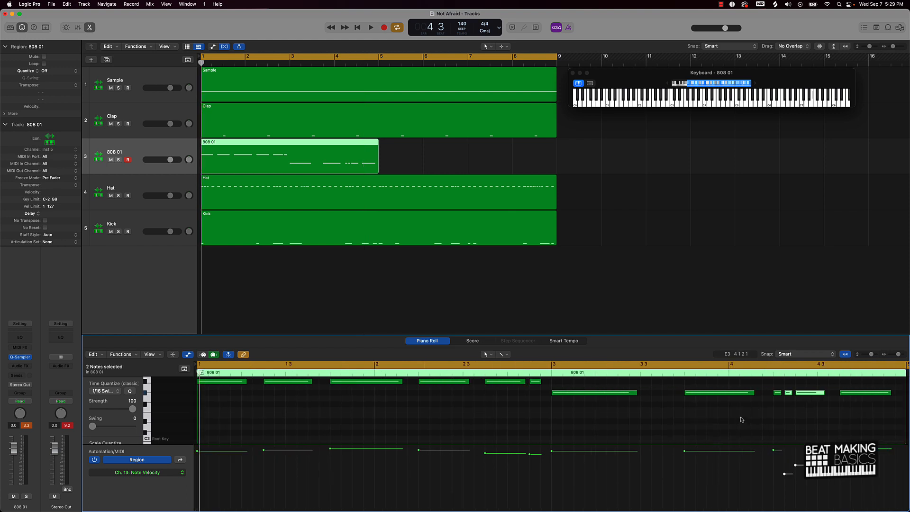
{"action": "mouse_move", "coordinate": [773, 450]}
{"action": "left_mouse_down"}
{"action": "mouse_move", "coordinate": [773, 482]}
{"action": "mouse_move", "coordinate": [795, 451]}
{"action": "mouse_move", "coordinate": [784, 465]}
{"action": "left_mouse_up"}
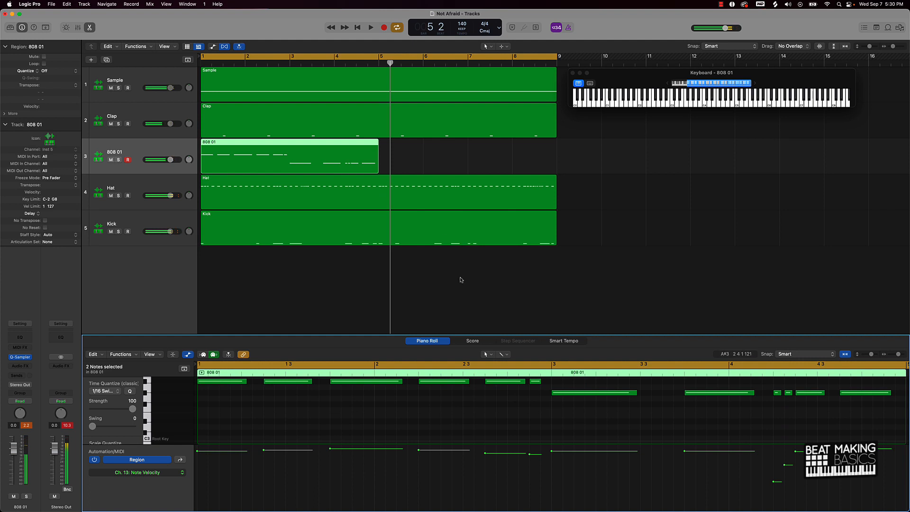
Repeat the 808 01 region at bar 5 and transpose all its notes down seven semitones, so the opening notes sit on D#3.
{"action": "key", "text": "super+r"}
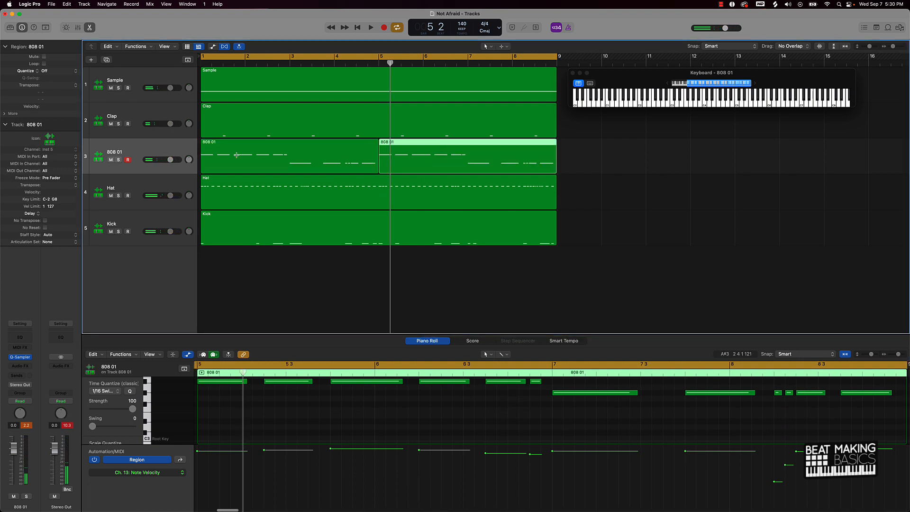
{"action": "left_click", "coordinate": [348, 391]}
{"action": "key", "text": "super+a"}
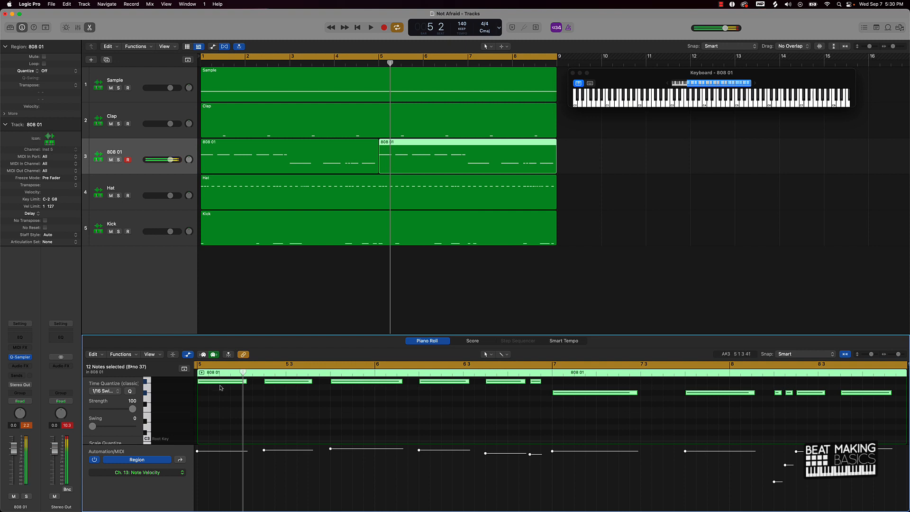
{"action": "left_click_drag", "start_coordinate": [219, 388], "coordinate": [222, 422]}
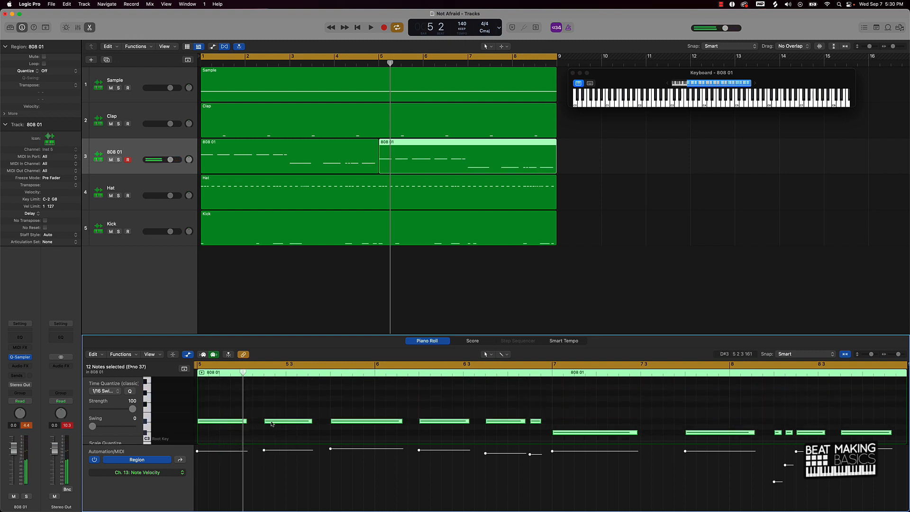
{"action": "left_click", "coordinate": [350, 406]}
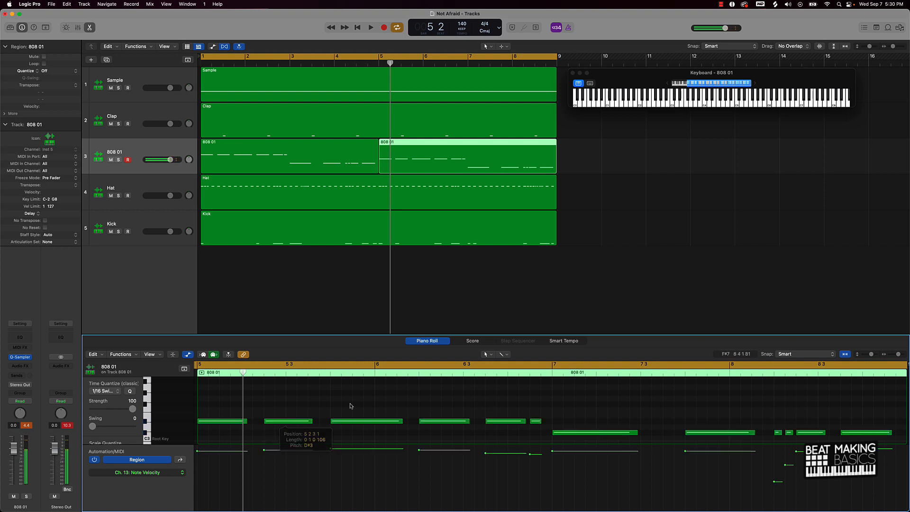
Audition the second 808 region, lower all its notes one semitone and raise the third to sixth notes back to D#3.
{"action": "key", "text": "Return"}
{"action": "key", "text": "space"}
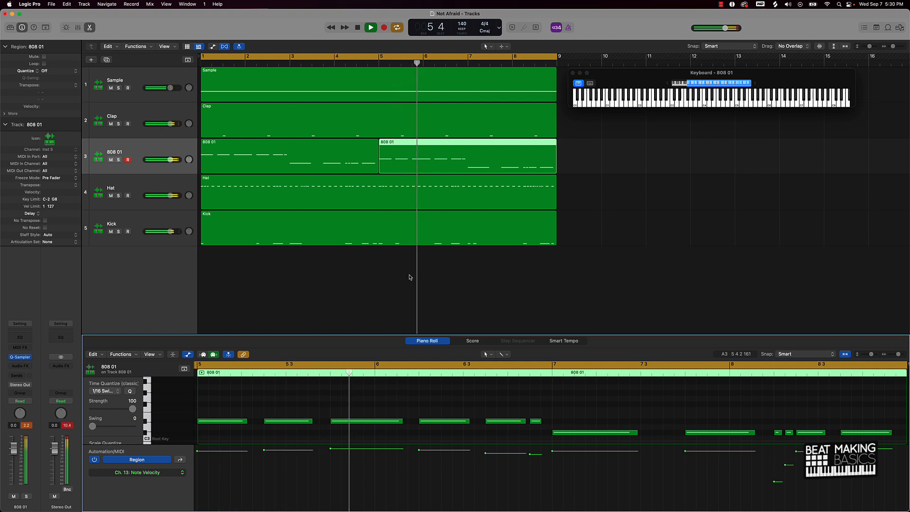
{"action": "key", "text": "space"}
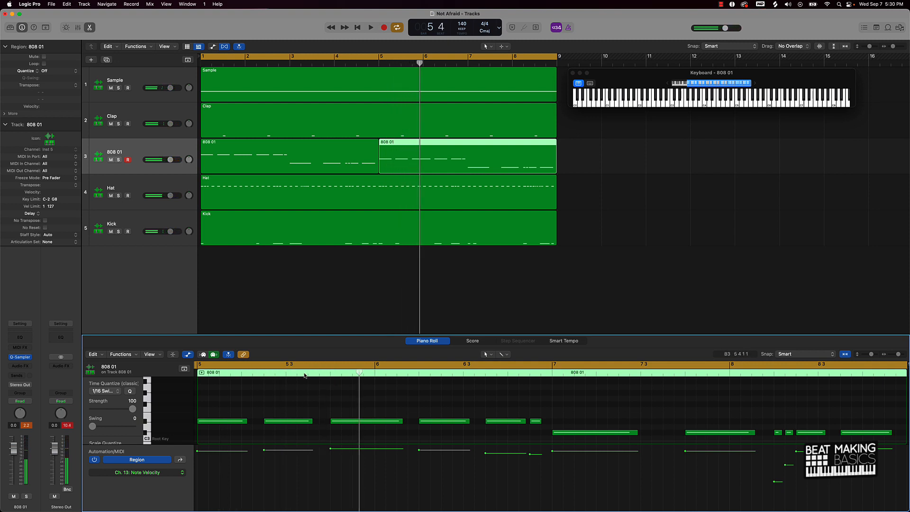
{"action": "key", "text": "space"}
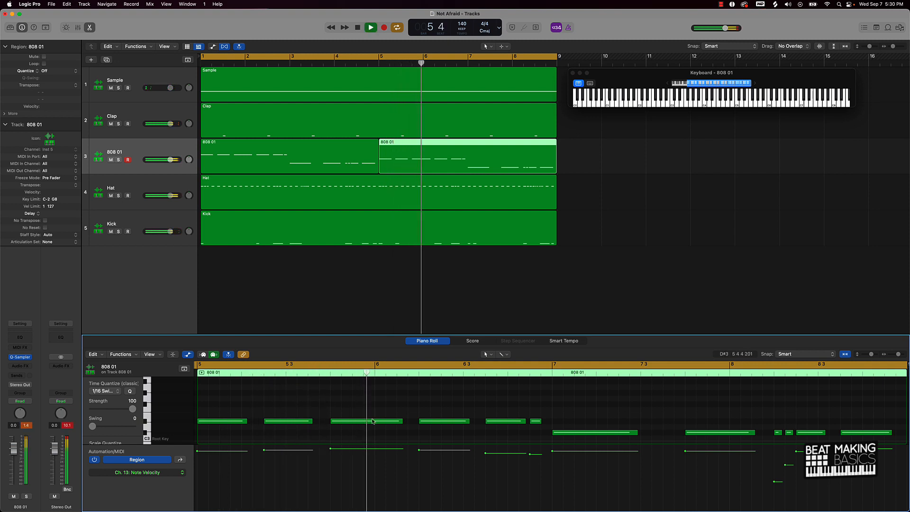
{"action": "key", "text": "space"}
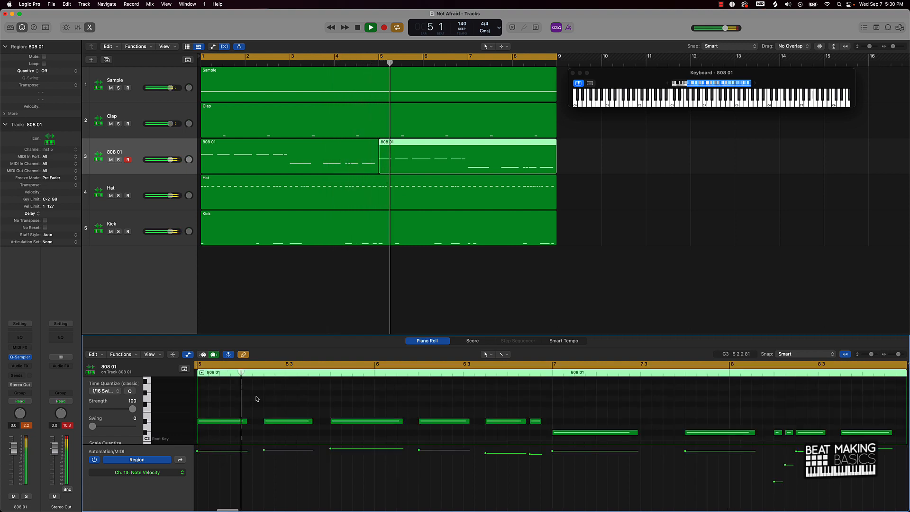
{"action": "key", "text": "space"}
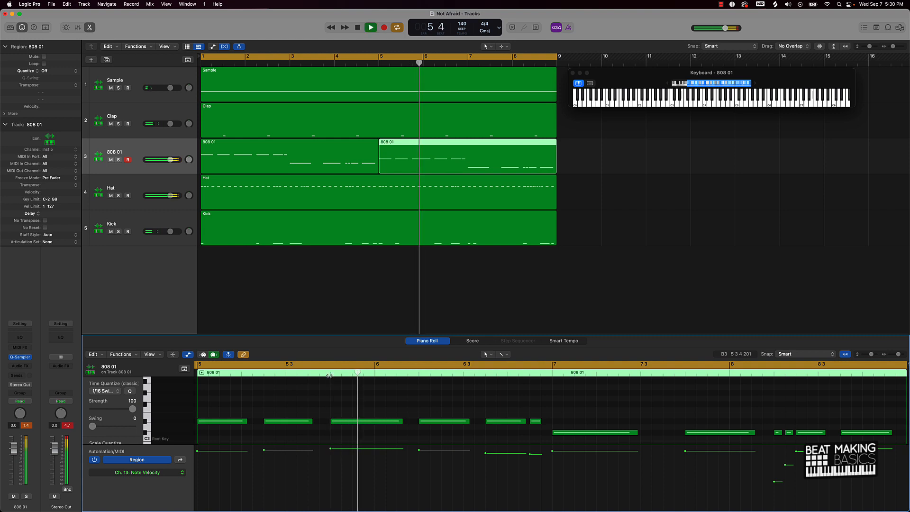
{"action": "left_click", "coordinate": [331, 422]}
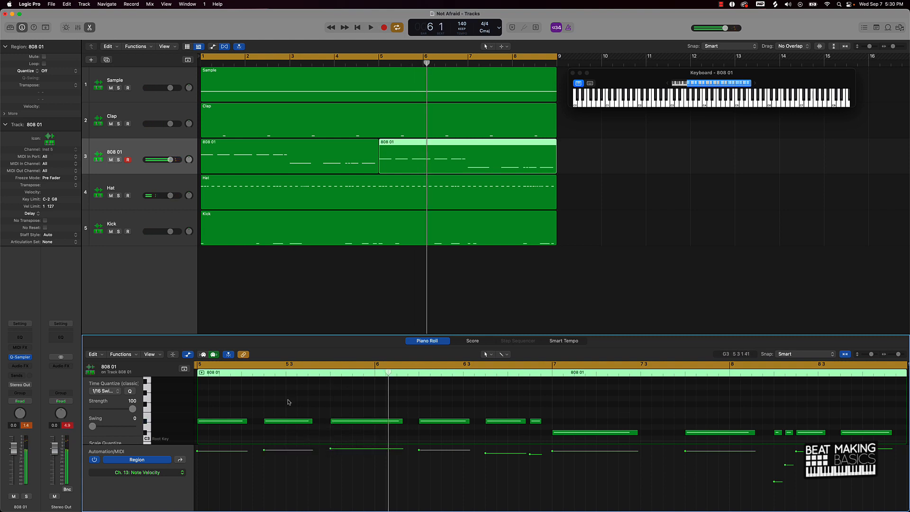
{"action": "key", "text": "super+a"}
{"action": "left_click_drag", "start_coordinate": [341, 423], "coordinate": [348, 424]}
{"action": "left_click", "coordinate": [345, 410]}
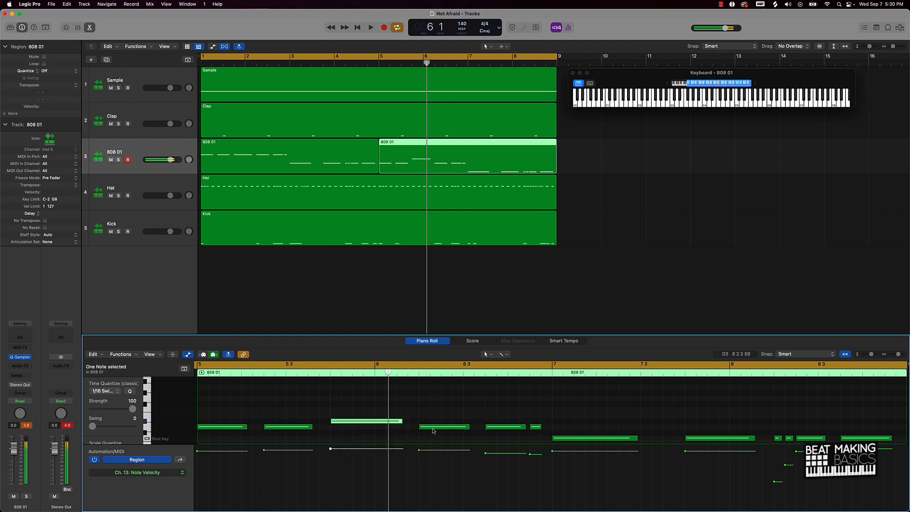
{"action": "left_click_drag", "start_coordinate": [432, 428], "coordinate": [432, 423]}
{"action": "left_click_drag", "start_coordinate": [493, 405], "coordinate": [557, 432]}
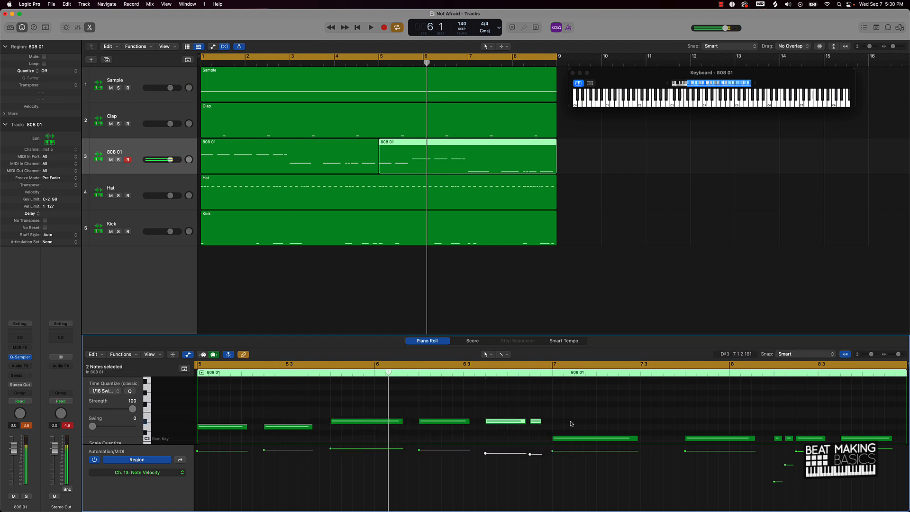
Select all the C3 notes in bars 7 and 8 of the second 808 region and raise them to F#3.
{"action": "scroll", "coordinate": [571, 423], "scroll_direction": "right", "scroll_amount": 3}
{"action": "left_click", "coordinate": [157, 439]}
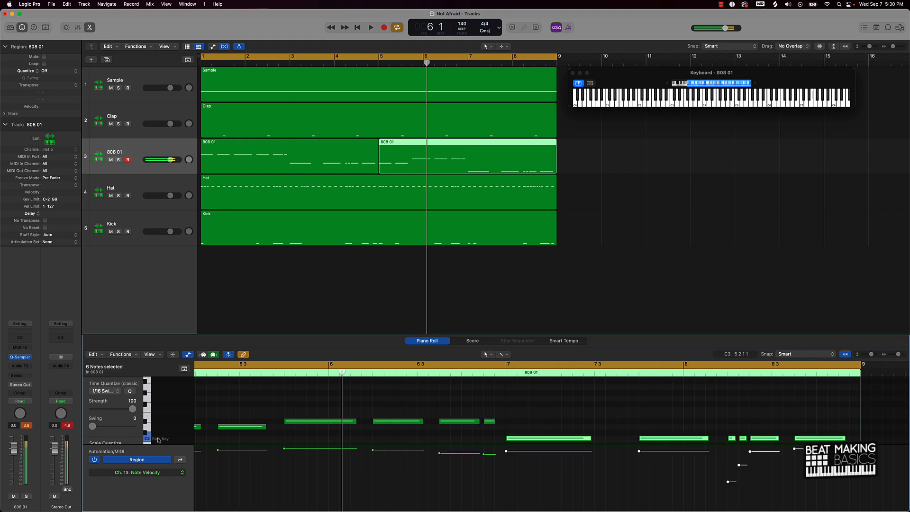
{"action": "left_click_drag", "start_coordinate": [532, 439], "coordinate": [531, 406]}
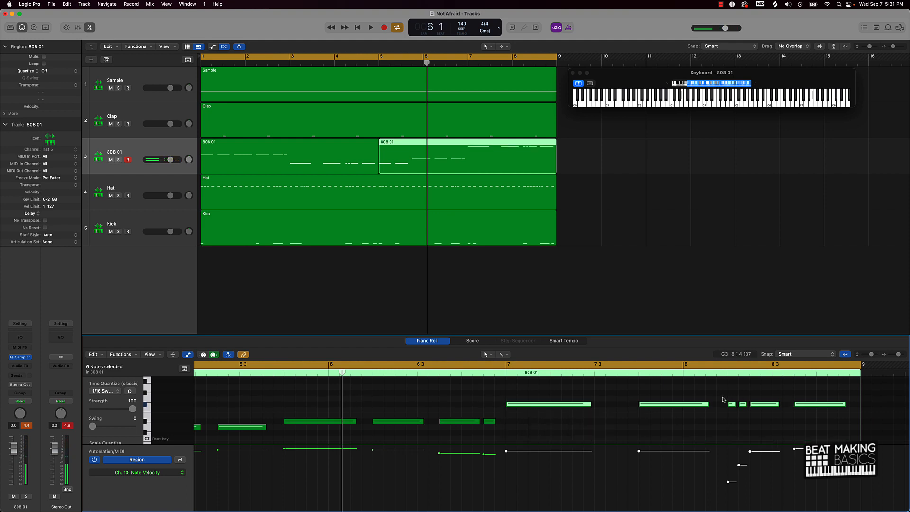
Play through bar 8 and lower the last 808 note, at the end of the bar, one semitone to F3.
{"action": "key", "text": "space"}
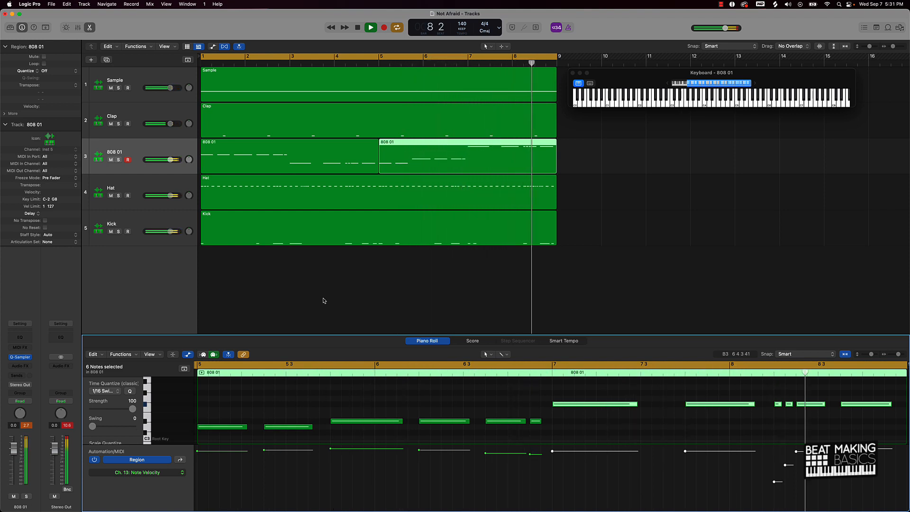
{"action": "key", "text": "space"}
{"action": "left_click", "coordinate": [789, 425]}
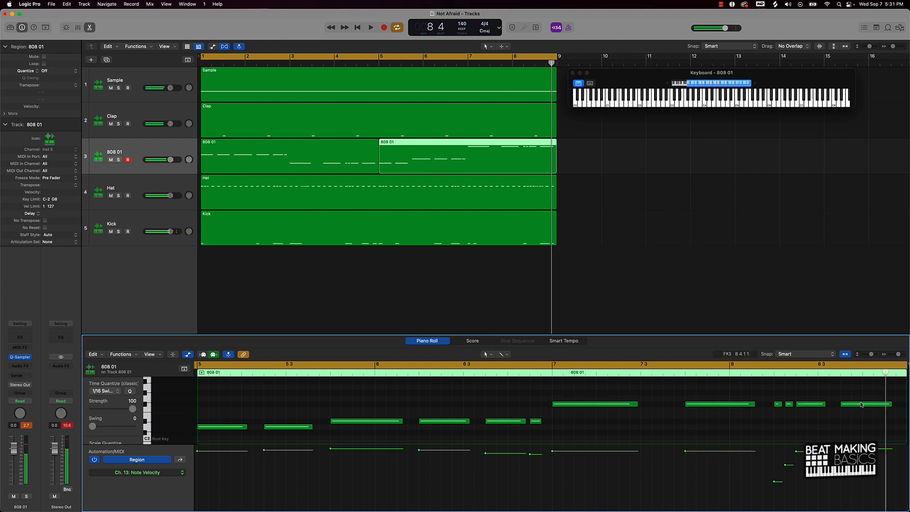
{"action": "left_click_drag", "start_coordinate": [858, 406], "coordinate": [858, 412]}
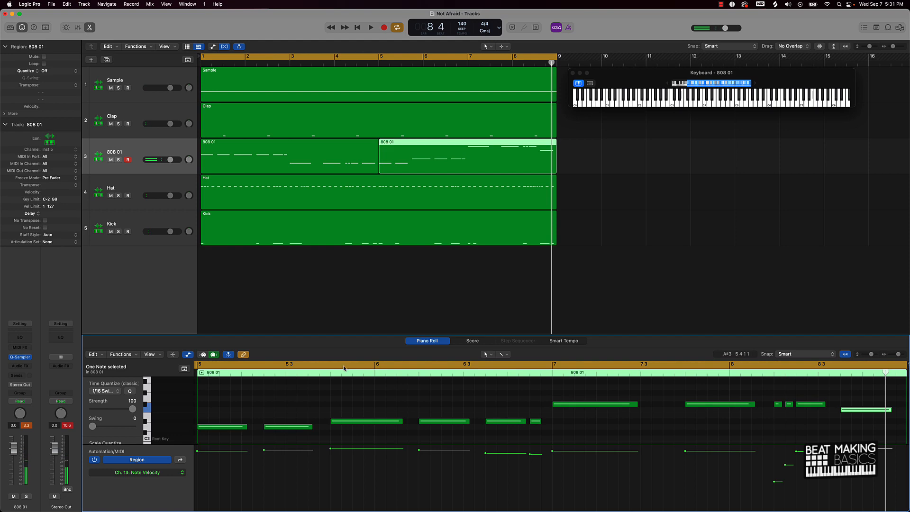
Bounce the Sample region in place to a new track as Sample_bip, with the source muted and normalizing off.
{"action": "right_click", "coordinate": [325, 82]}
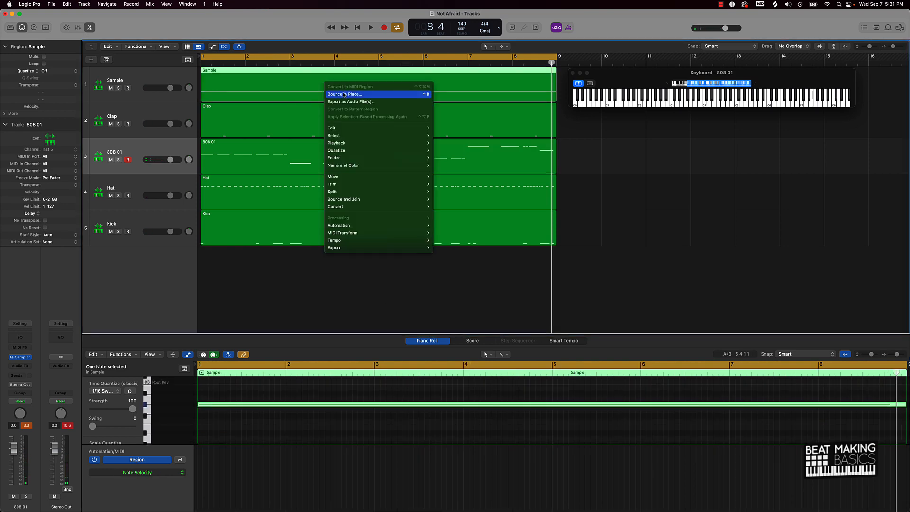
{"action": "left_click", "coordinate": [344, 94]}
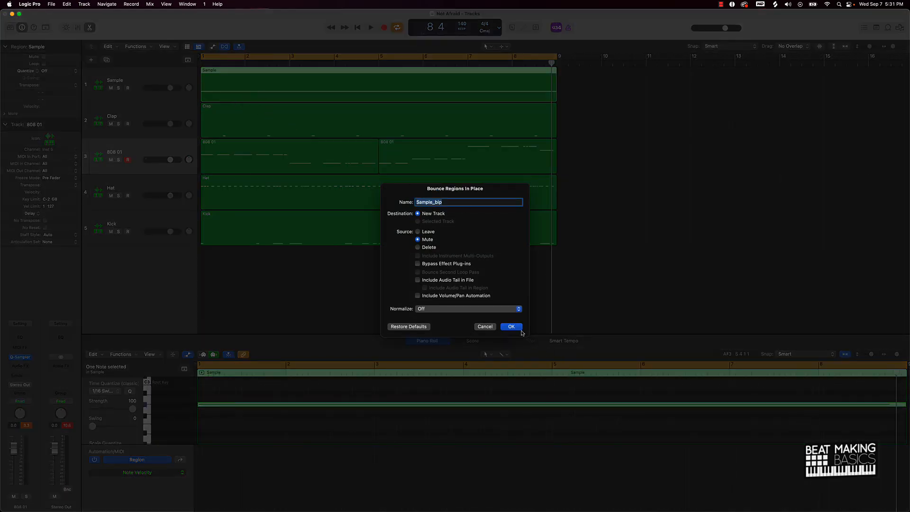
{"action": "left_click", "coordinate": [519, 329]}
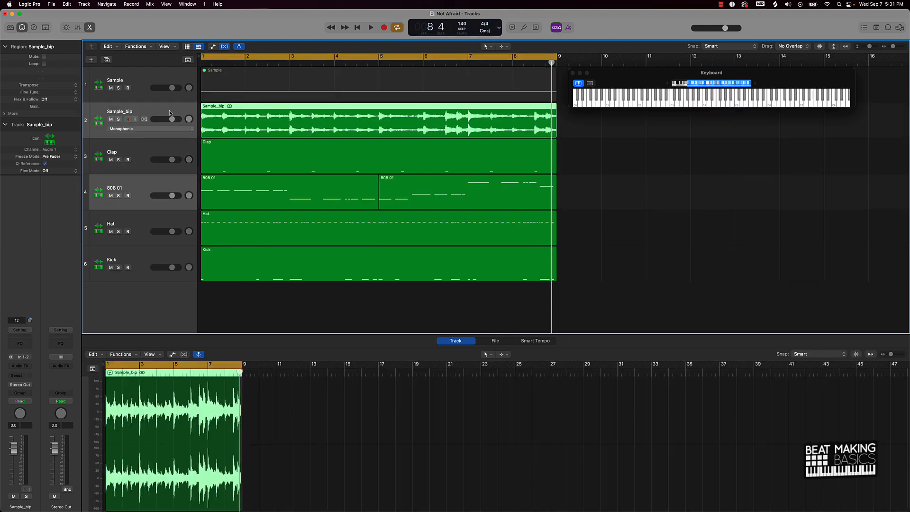
Set the cycle range to bars 5 through 8.
{"action": "left_click", "coordinate": [379, 56]}
{"action": "left_click", "coordinate": [379, 56]}
{"action": "left_click_drag", "start_coordinate": [379, 56], "coordinate": [547, 63]}
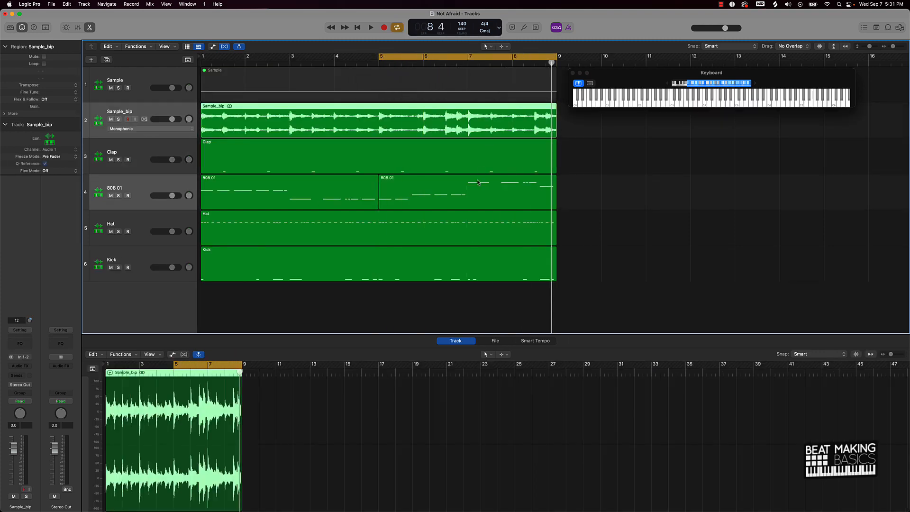
Play the cycled section and raise the short last 808 note of bar 6 from D#3 to F3.
{"action": "key", "text": "space"}
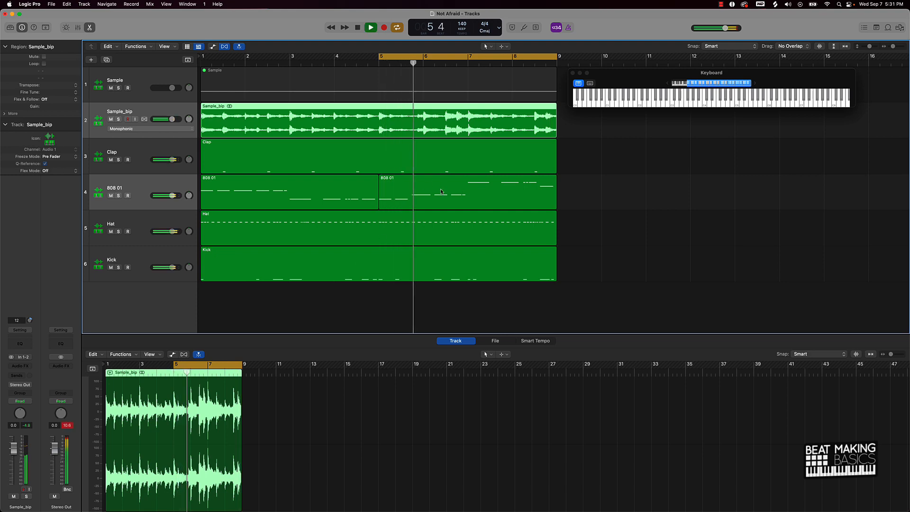
{"action": "left_click", "coordinate": [425, 197]}
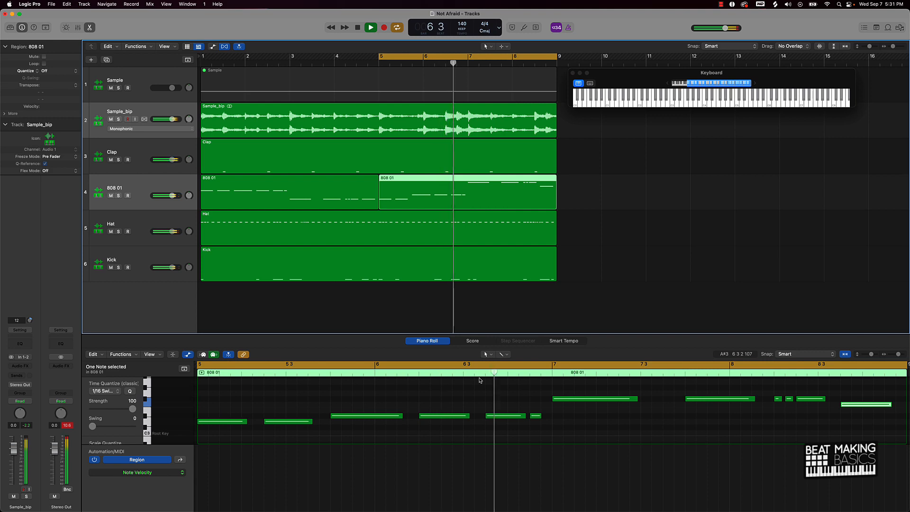
{"action": "key", "text": "space"}
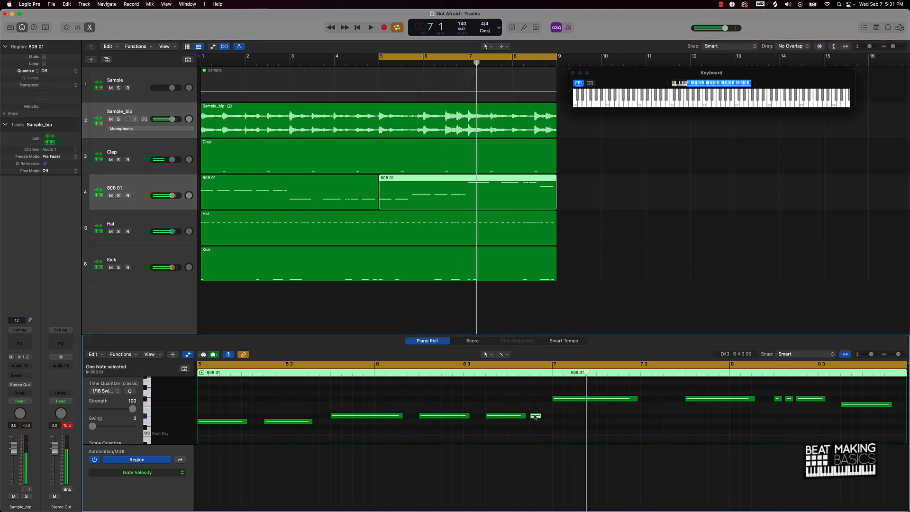
{"action": "left_click_drag", "start_coordinate": [536, 416], "coordinate": [535, 409]}
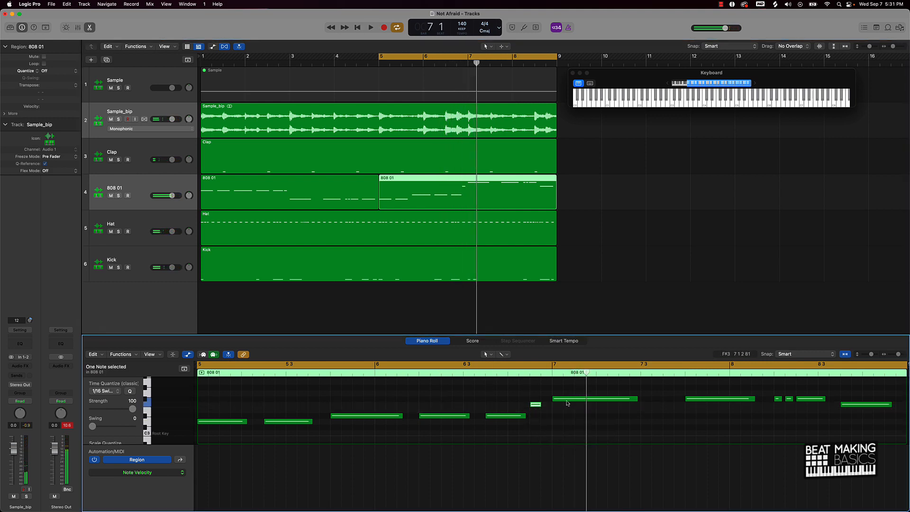
Split bar 7's two long F#3 808 notes at the playhead, at about 7 1 3 1 and midway through beat 4, and audition the loop.
{"action": "left_click", "coordinate": [573, 372]}
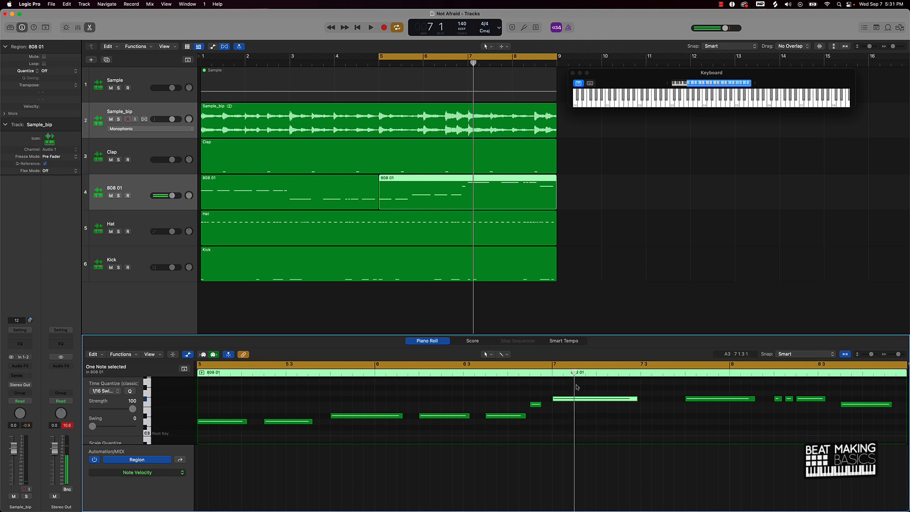
{"action": "key", "text": "space"}
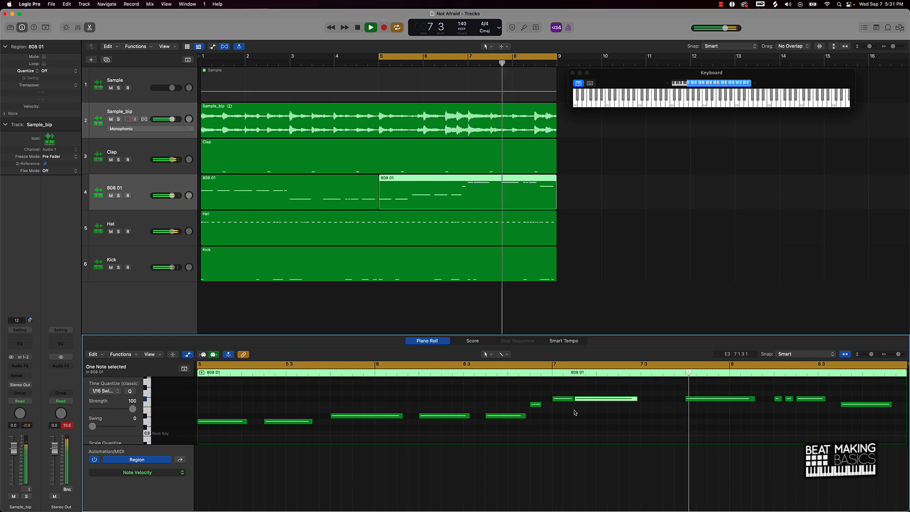
{"action": "key", "text": "space"}
{"action": "left_click", "coordinate": [707, 376]}
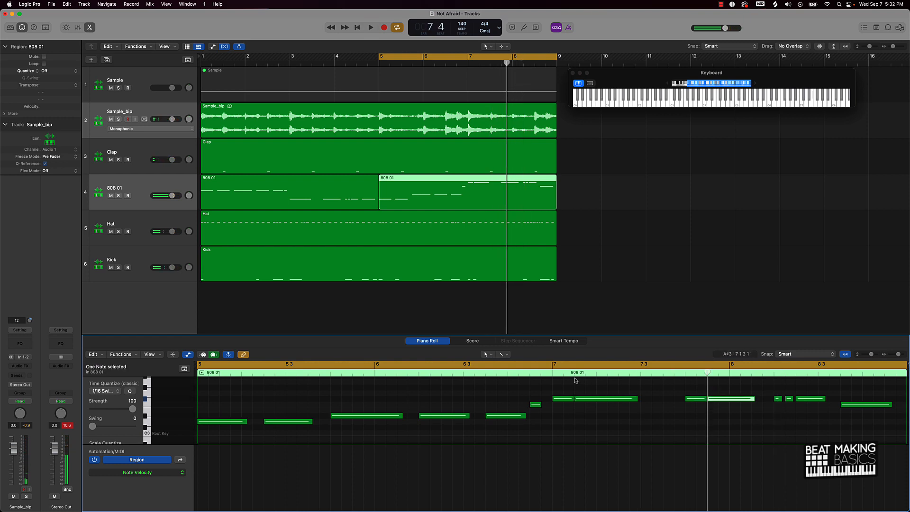
{"action": "key", "text": "space"}
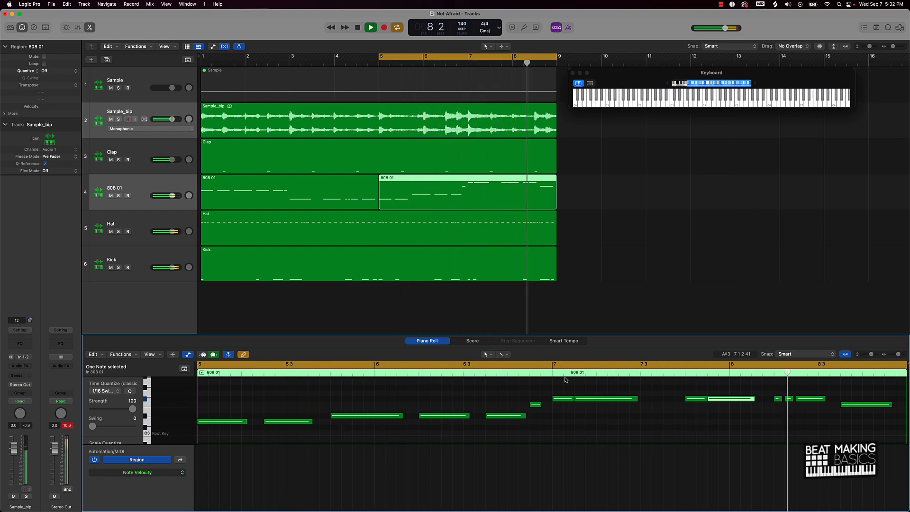
{"action": "key", "text": "space"}
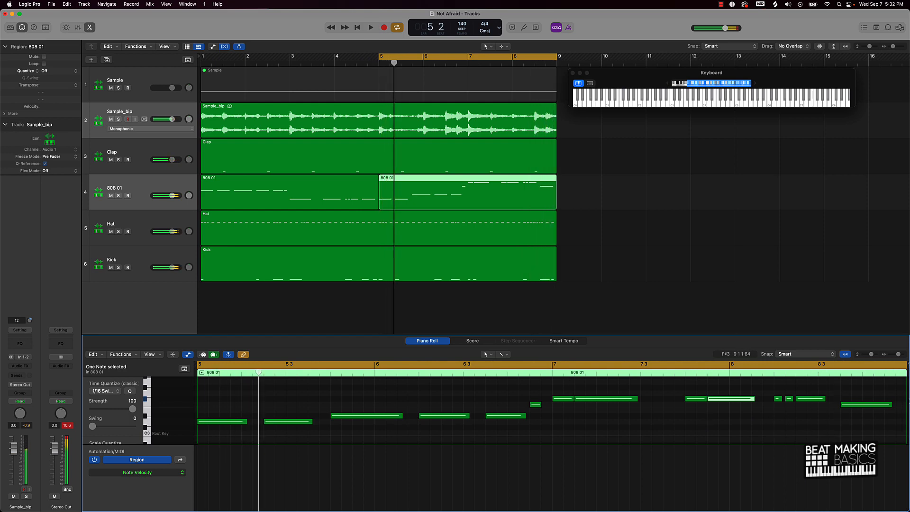
Try splitting the last 808 note of bar 8 at the playhead, just after beat 4, and audition the loop.
{"action": "scroll", "coordinate": [846, 379], "scroll_direction": "right", "scroll_amount": 5}
{"action": "left_click", "coordinate": [729, 375]}
{"action": "key", "text": "space"}
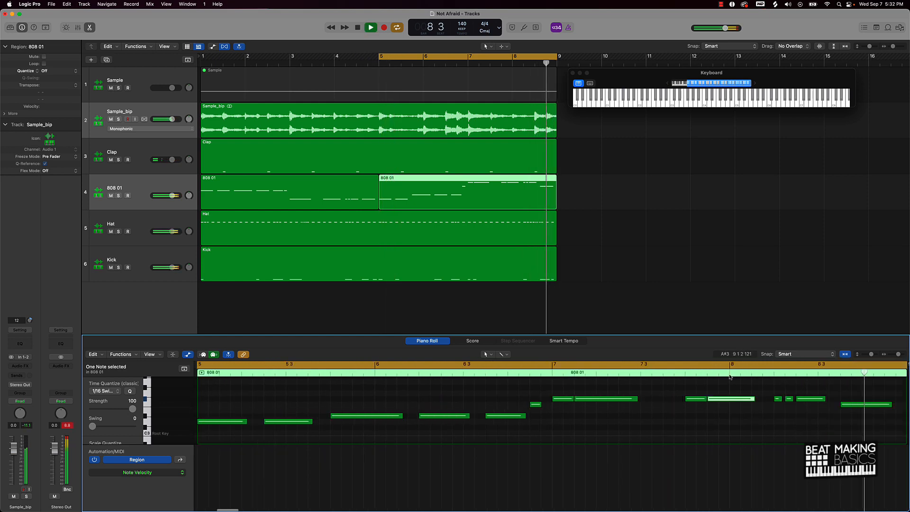
{"action": "key", "text": "space"}
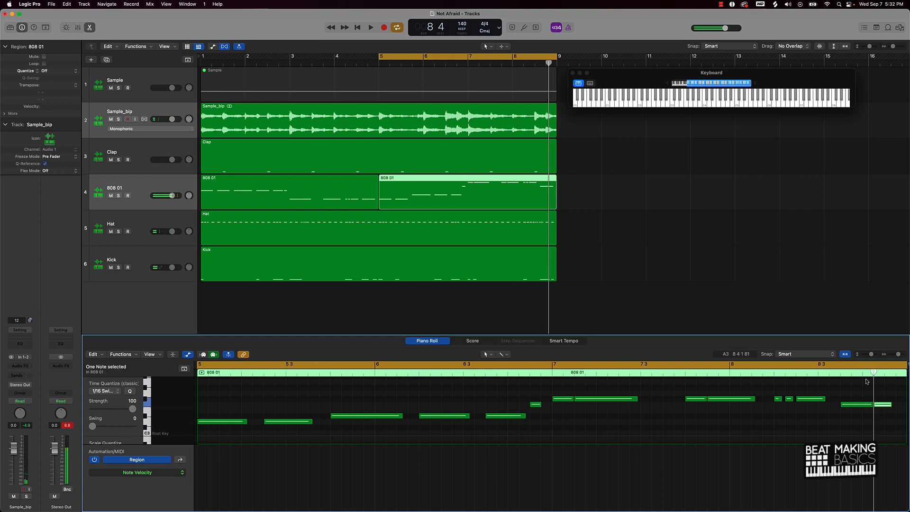
{"action": "key", "text": "space"}
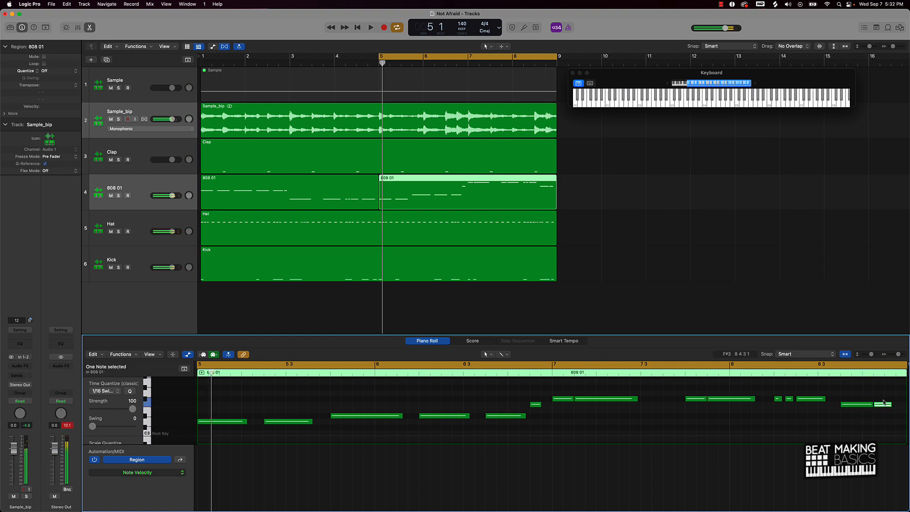
{"action": "key", "text": "super+z"}
Split the last 808 note at about 8 4 3 1, lengthen the new short note to the region's end and audition the loop.
{"action": "left_click", "coordinate": [883, 373]}
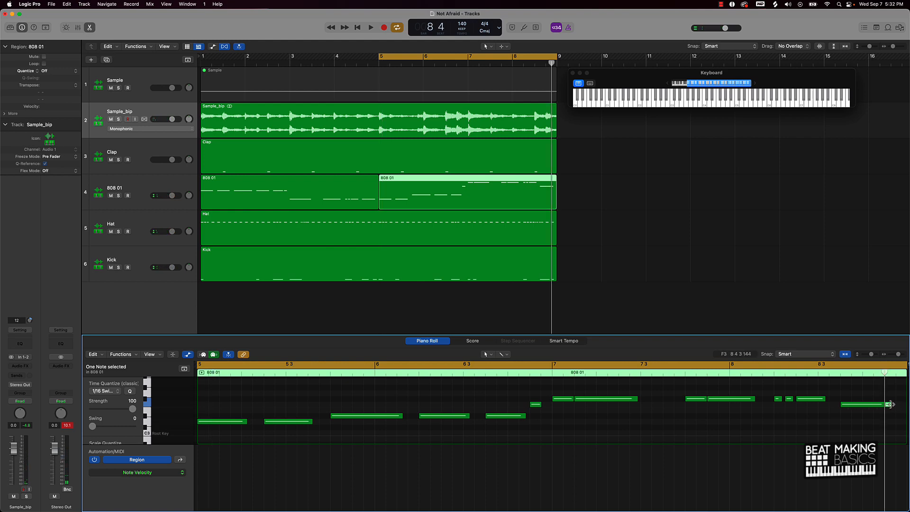
{"action": "mouse_move", "coordinate": [890, 404]}
{"action": "left_mouse_down"}
{"action": "mouse_move", "coordinate": [896, 403]}
{"action": "mouse_move", "coordinate": [876, 406]}
{"action": "left_mouse_up"}
{"action": "key", "text": "space"}
{"action": "left_click", "coordinate": [838, 431]}
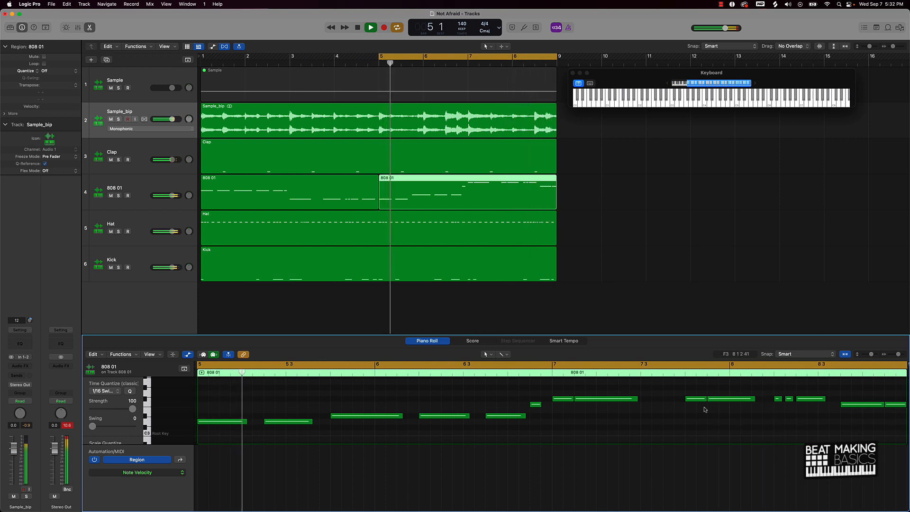
Add two kick notes in the Kick region on the last beat of bar 7, at about 7 4 1 1 and 7 4 3 1.
{"action": "left_click", "coordinate": [454, 277]}
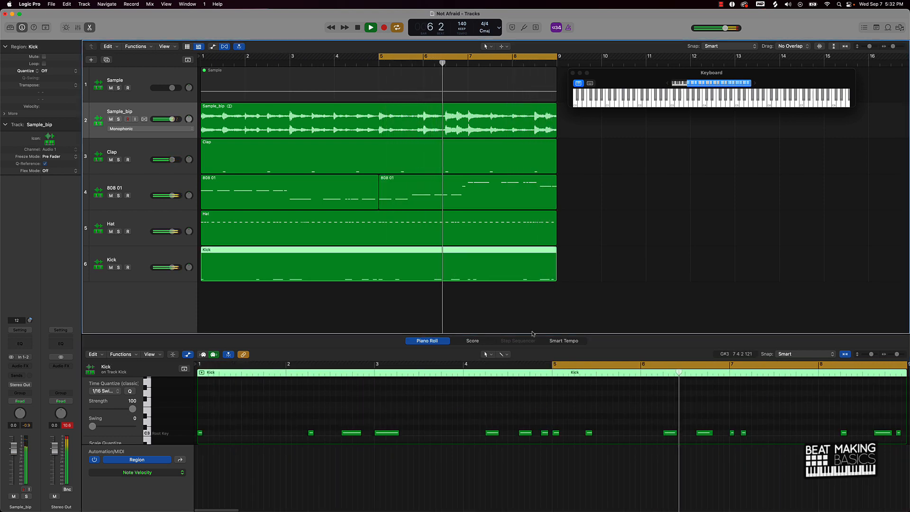
{"action": "key", "text": "space"}
{"action": "left_click", "coordinate": [799, 433], "text": "super"}
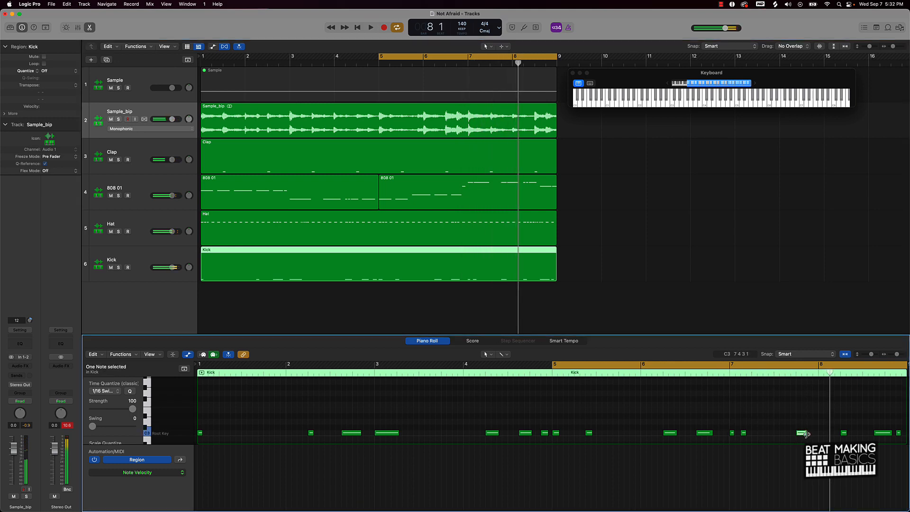
{"action": "key", "text": "space"}
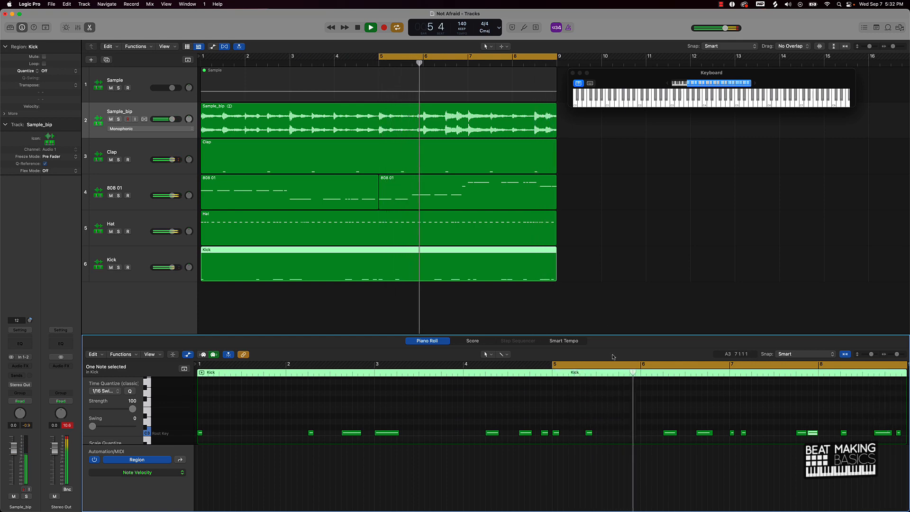
Add two short kick notes in bar 8 at about 8 2 2 1 and 8 2 3 1, directly after the existing beat 2 kick.
{"action": "left_click", "coordinate": [847, 433], "text": "super"}
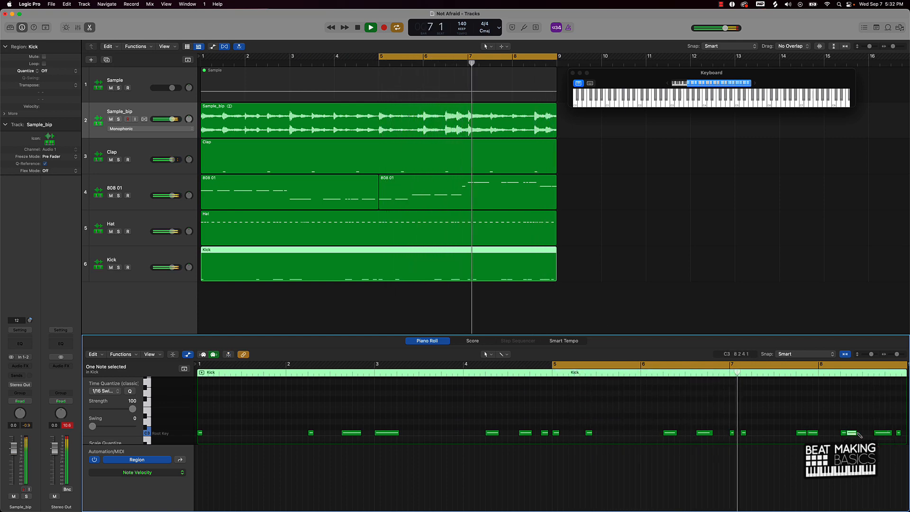
{"action": "left_click_drag", "start_coordinate": [856, 434], "coordinate": [851, 436]}
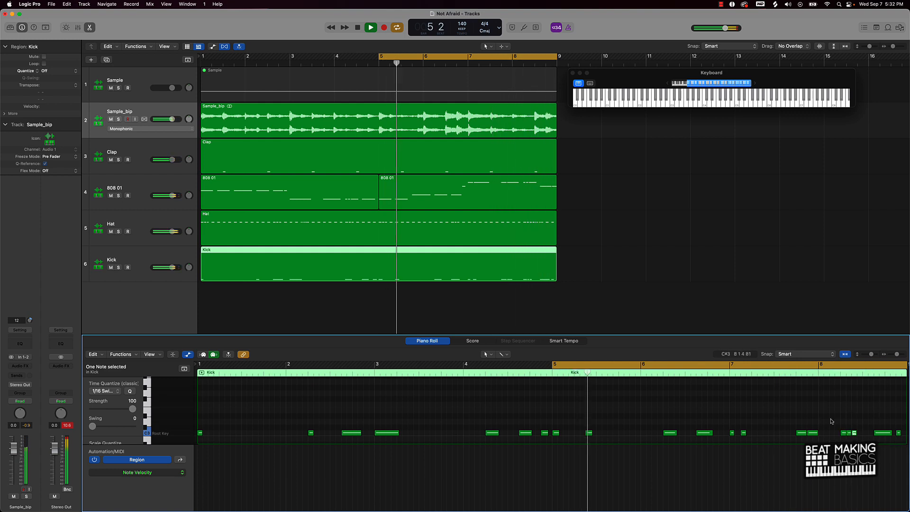
{"action": "left_click", "coordinate": [831, 420]}
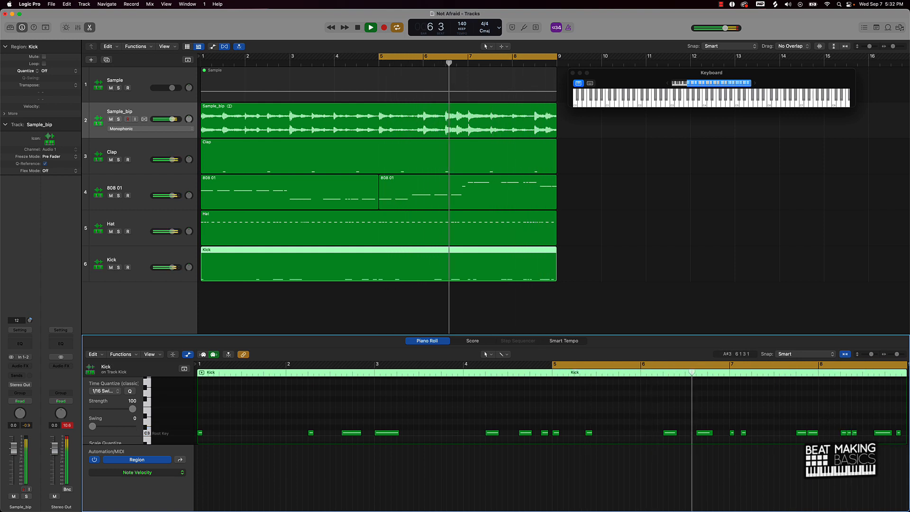
Try a louder Kick track level and reset its volume to 0.0 dB while the loop plays.
{"action": "left_click", "coordinate": [261, 260]}
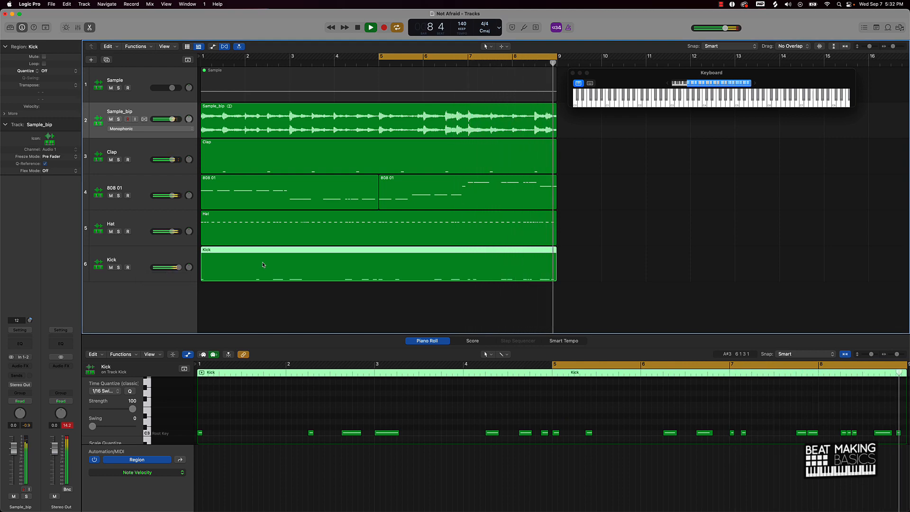
{"action": "left_click", "coordinate": [178, 268], "text": "alt"}
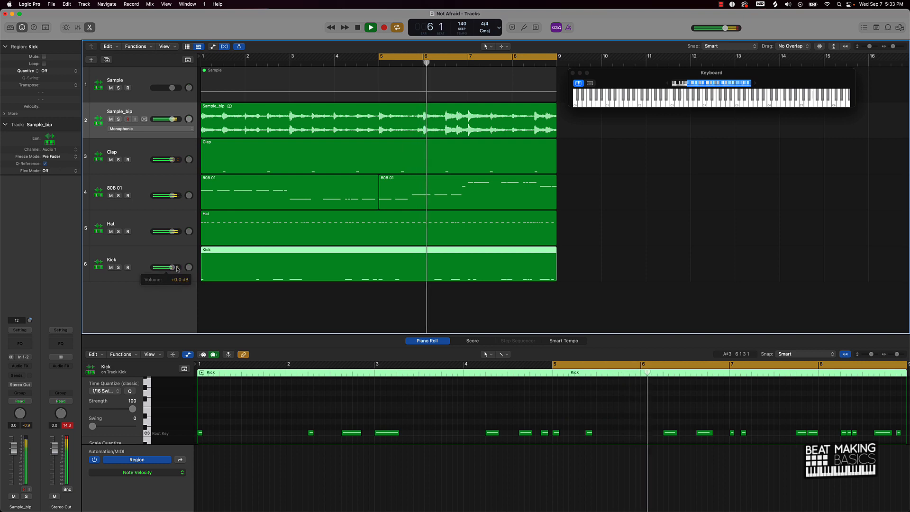
{"action": "key", "text": "Return"}
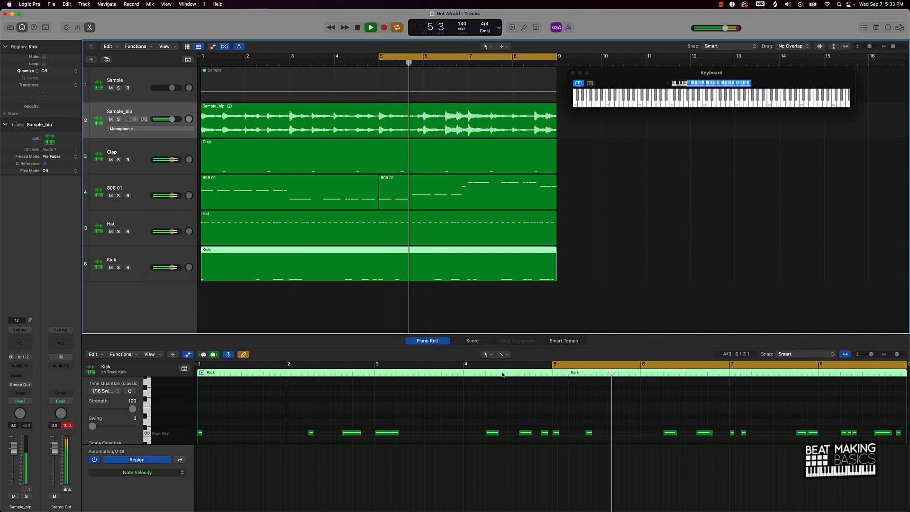
Add short kick notes on beat 4 of bar 5 and midway through beat 4 of bar 6, and select all kick notes.
{"action": "key", "text": "space"}
{"action": "left_click", "coordinate": [620, 433], "text": "super"}
{"action": "key", "text": "space"}
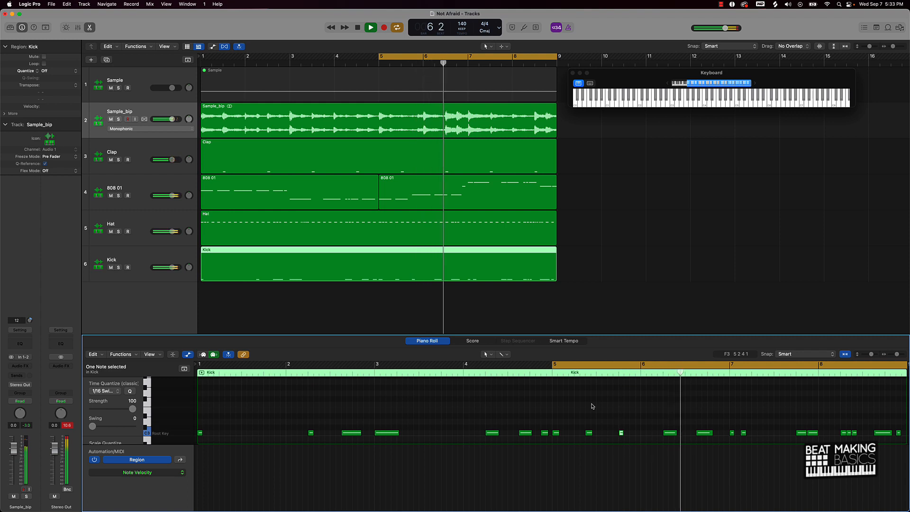
{"action": "key", "text": "space"}
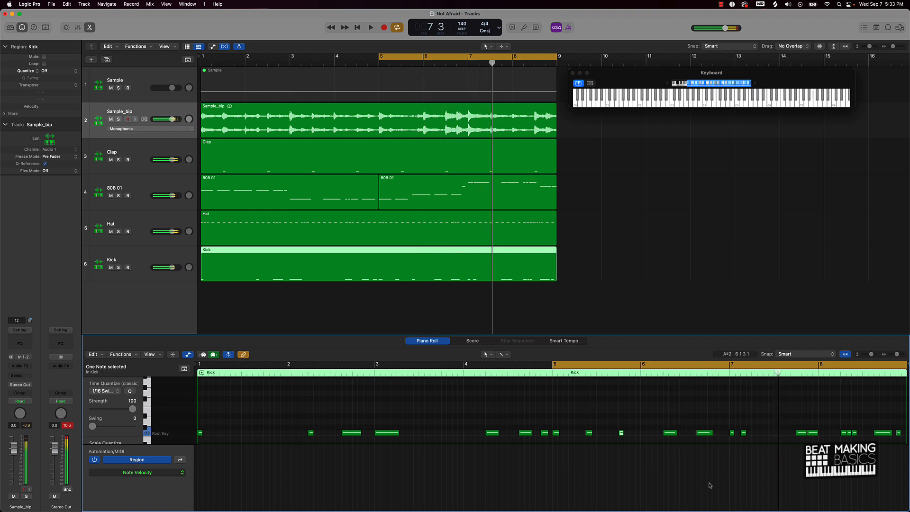
{"action": "left_click", "coordinate": [720, 433]}
{"action": "key", "text": "space"}
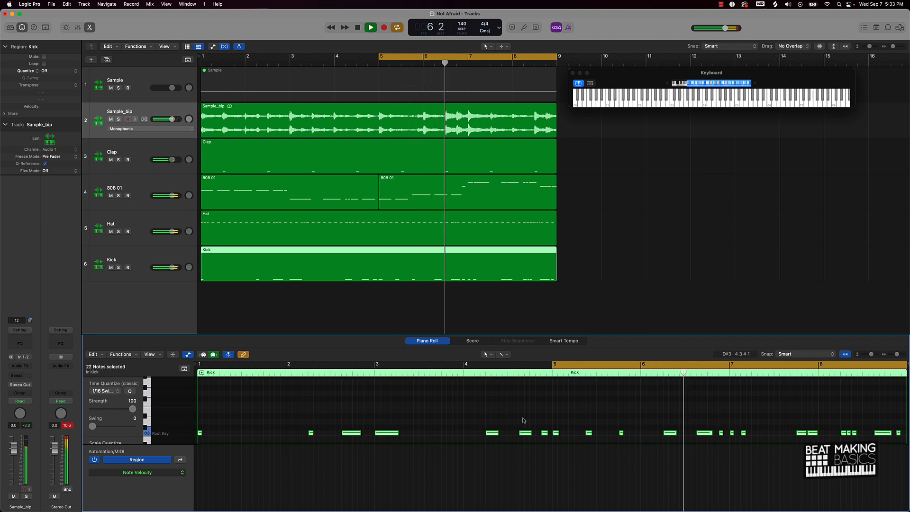
{"action": "key", "text": "super+a"}
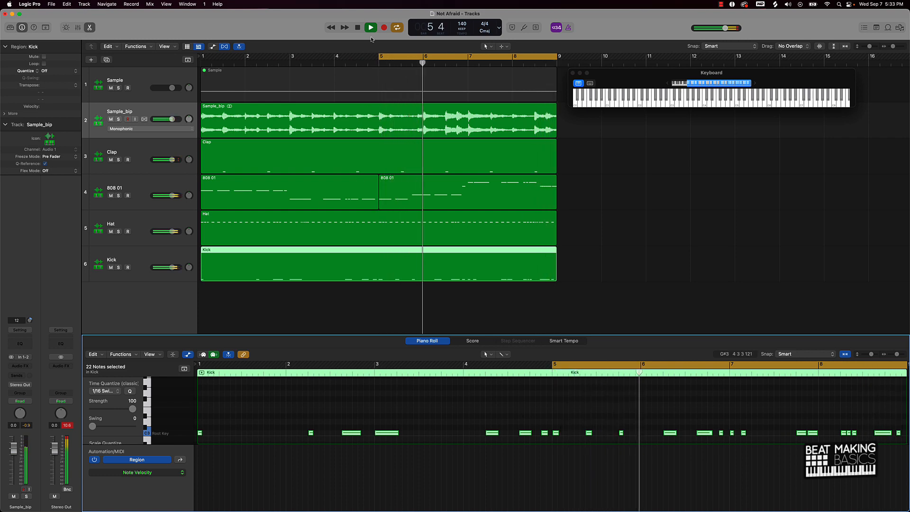
Extend the cycle range to bars 1 through 8 and play the full loop.
{"action": "key", "text": "space"}
{"action": "left_click_drag", "start_coordinate": [380, 57], "coordinate": [204, 58]}
{"action": "key", "text": "space"}
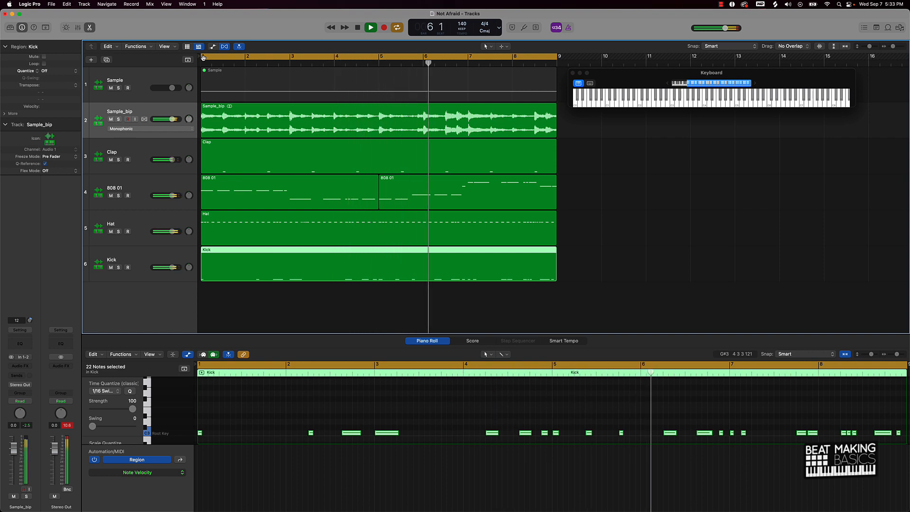
Rename the 808 01 track as 808.
{"action": "double_click", "coordinate": [116, 187]}
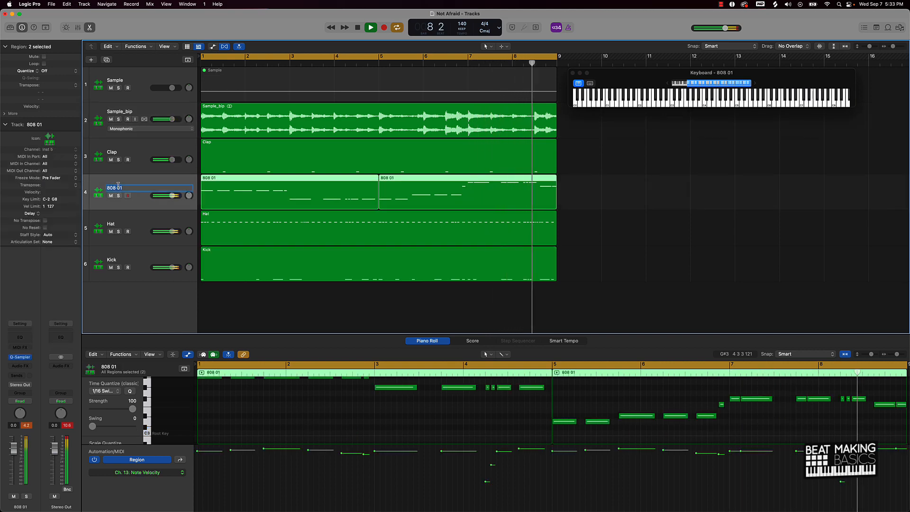
{"action": "type", "text": "808"}
{"action": "key", "text": "Return"}
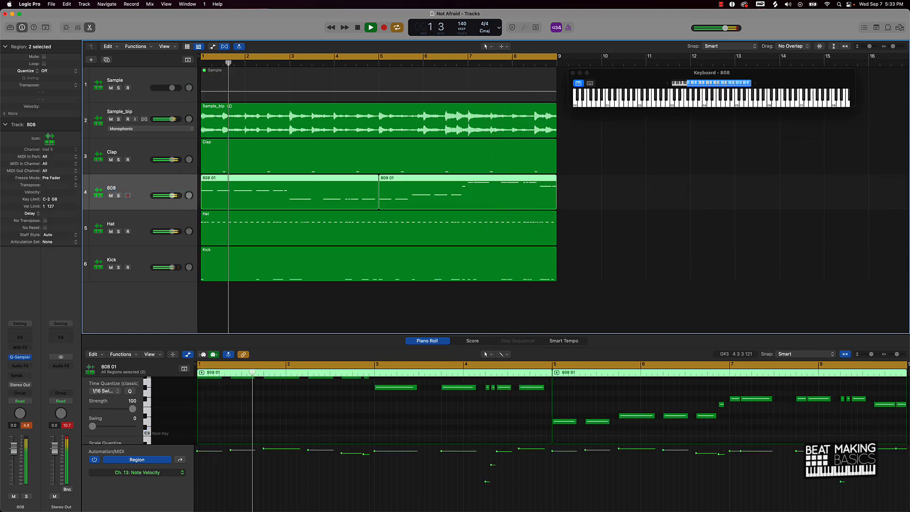
In the 808 track's Quick Sampler, set the sample end to about 0.981 s and the fade-out length to about 0.28 s.
{"action": "left_click", "coordinate": [20, 359]}
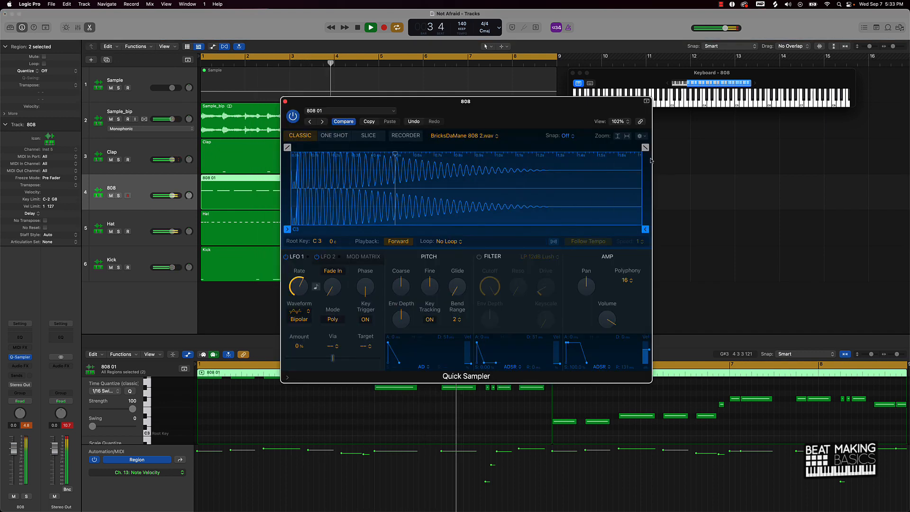
{"action": "left_click_drag", "start_coordinate": [642, 145], "coordinate": [606, 145]}
{"action": "left_click_drag", "start_coordinate": [643, 231], "coordinate": [494, 234]}
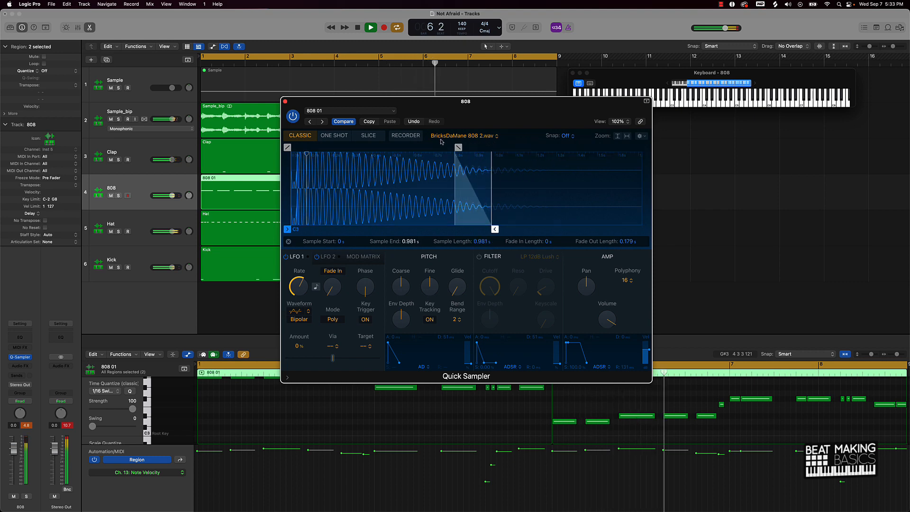
{"action": "left_click_drag", "start_coordinate": [458, 146], "coordinate": [438, 148]}
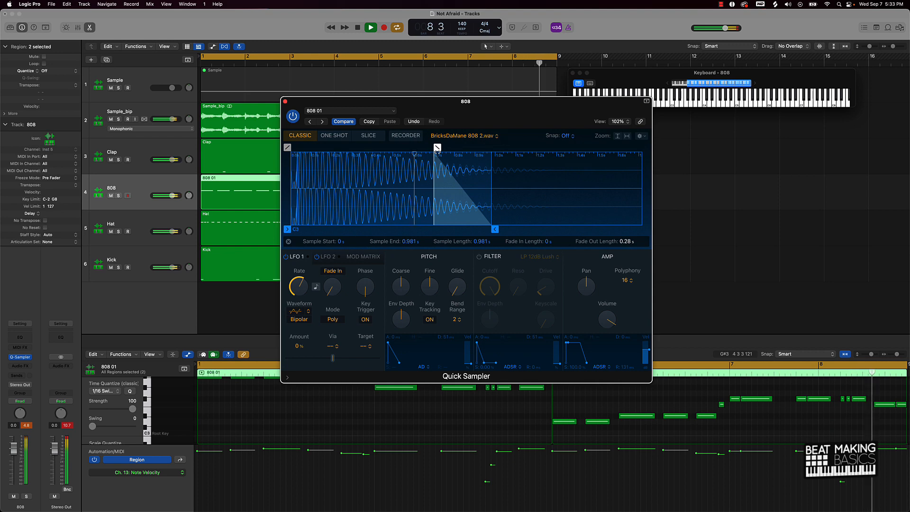
{"action": "key", "text": "super+w"}
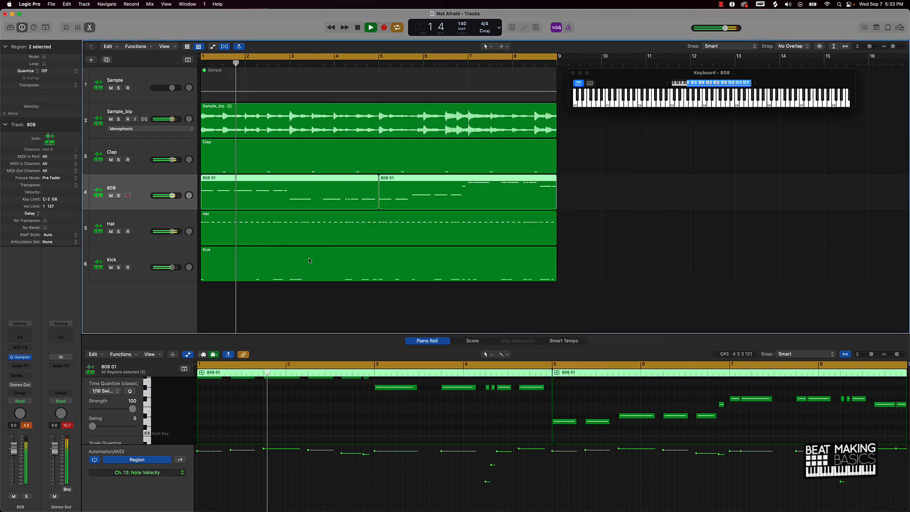
Mute the Kick track and join the two 808 01 regions into one eight-bar region.
{"action": "left_click", "coordinate": [110, 268]}
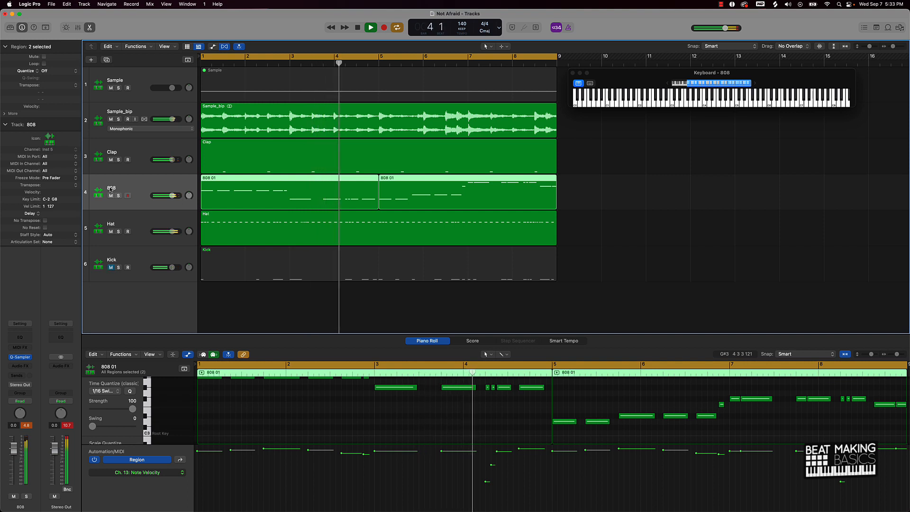
{"action": "key", "text": "super+j"}
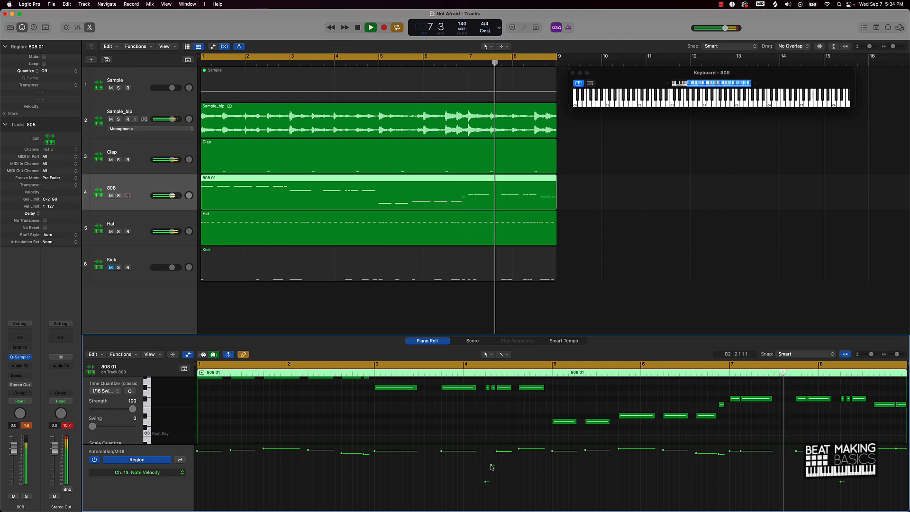
Raise the velocities of the two quiet short 808 notes on beat 2 of bar 4, and of the one at 8 2 1 1 to 90.
{"action": "mouse_move", "coordinate": [492, 466]}
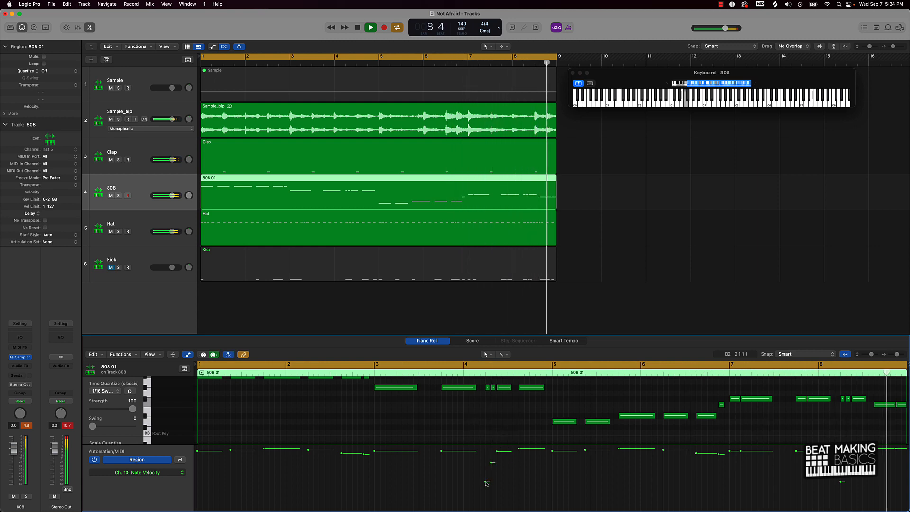
{"action": "left_click_drag", "start_coordinate": [486, 479], "coordinate": [485, 471]}
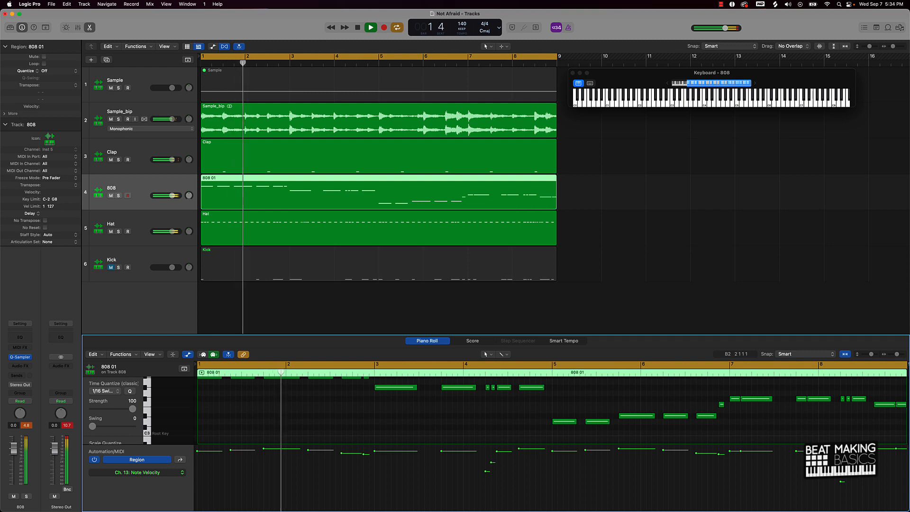
{"action": "mouse_move", "coordinate": [843, 481]}
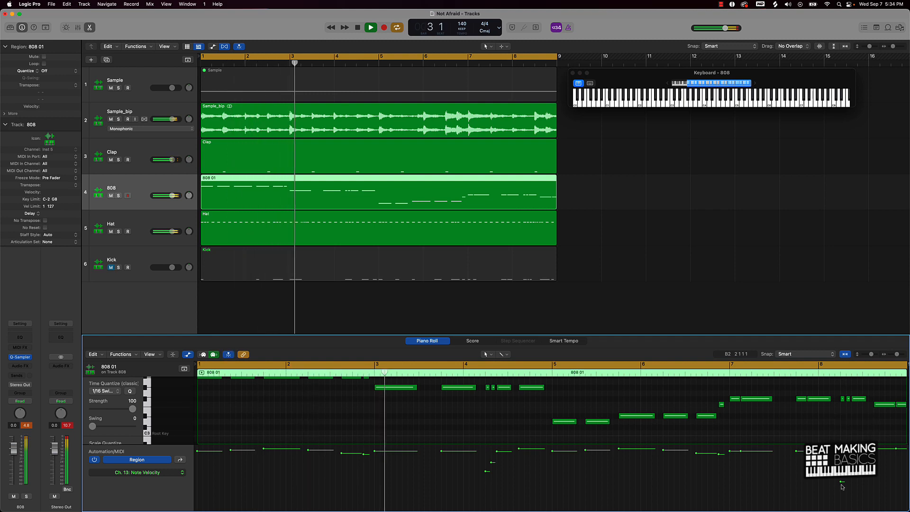
{"action": "left_click_drag", "start_coordinate": [841, 482], "coordinate": [840, 471]}
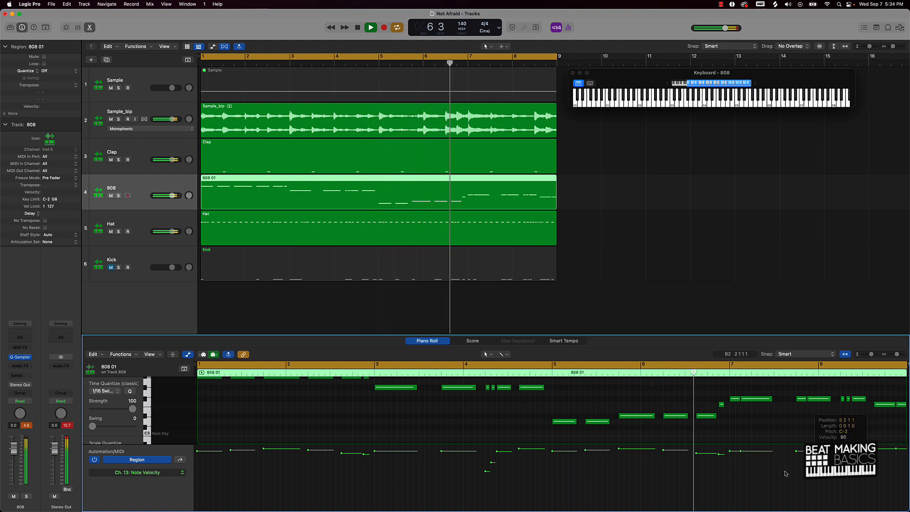
{"action": "left_click_drag", "start_coordinate": [491, 462], "coordinate": [485, 467]}
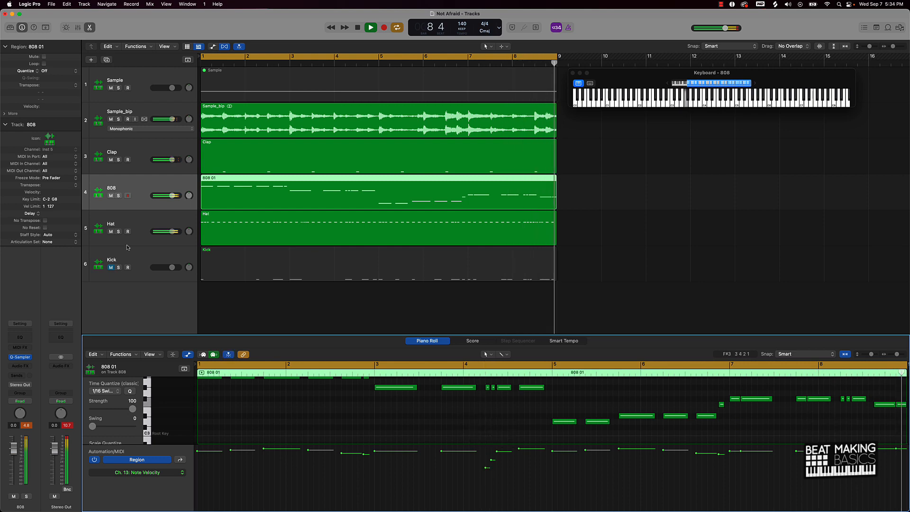
Add a Quick Sampler software instrument track and load the Snare preset into it.
{"action": "left_click", "coordinate": [92, 59]}
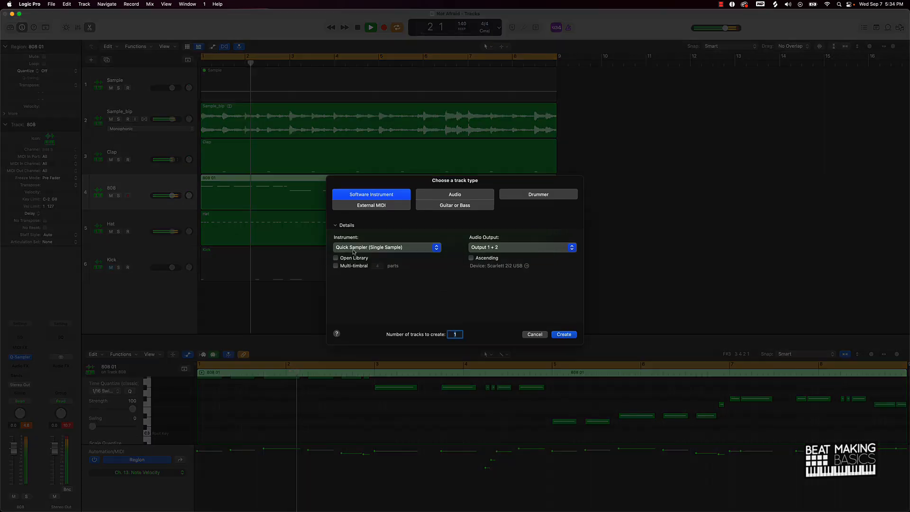
{"action": "left_click", "coordinate": [564, 335]}
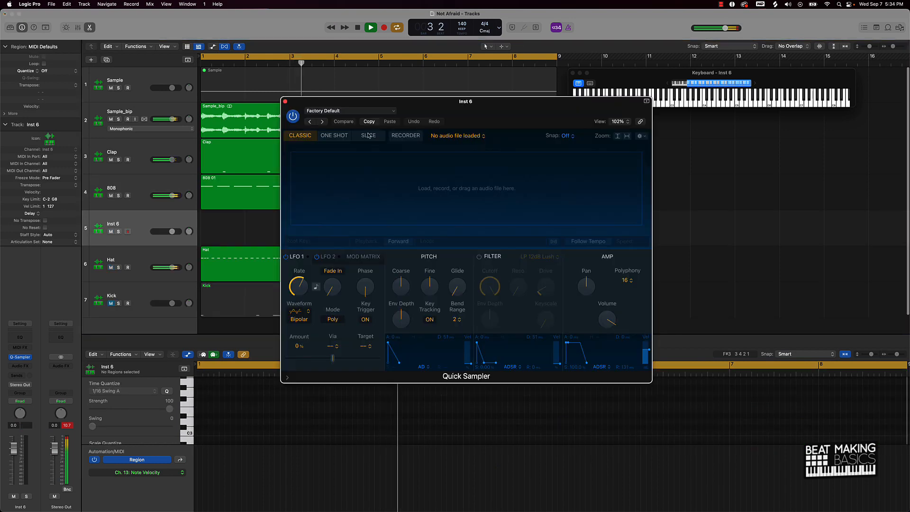
{"action": "left_click", "coordinate": [338, 112]}
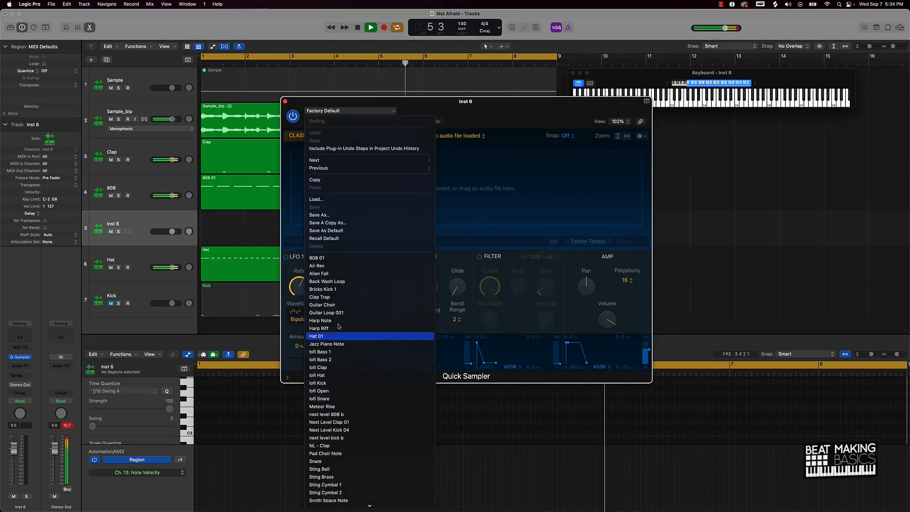
{"action": "scroll", "coordinate": [327, 408], "scroll_direction": "down", "scroll_amount": 3}
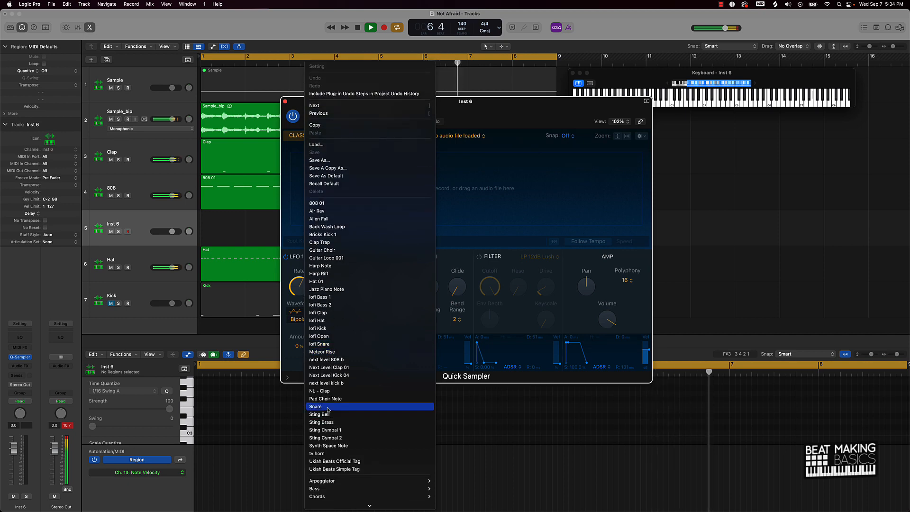
{"action": "left_click", "coordinate": [322, 406]}
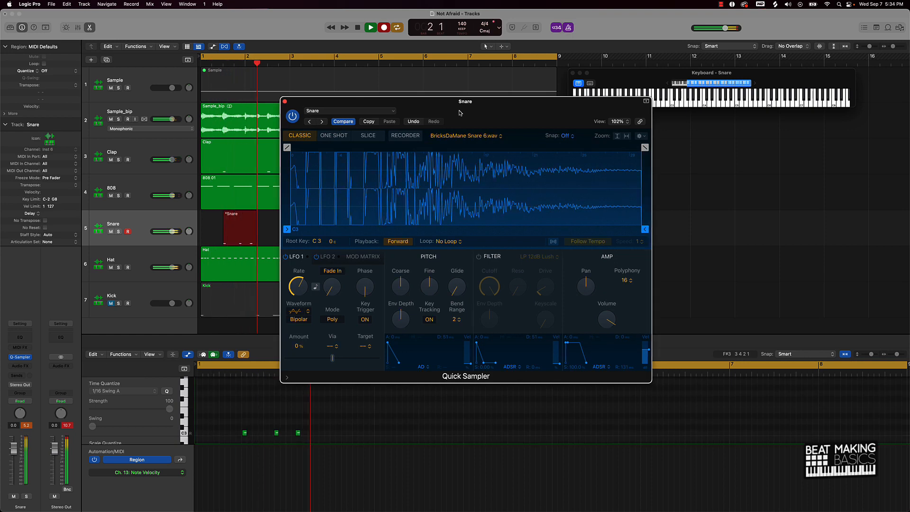
Stop recording on the Snare track and undo the first snare take.
{"action": "left_click_drag", "start_coordinate": [459, 113], "coordinate": [701, 174]}
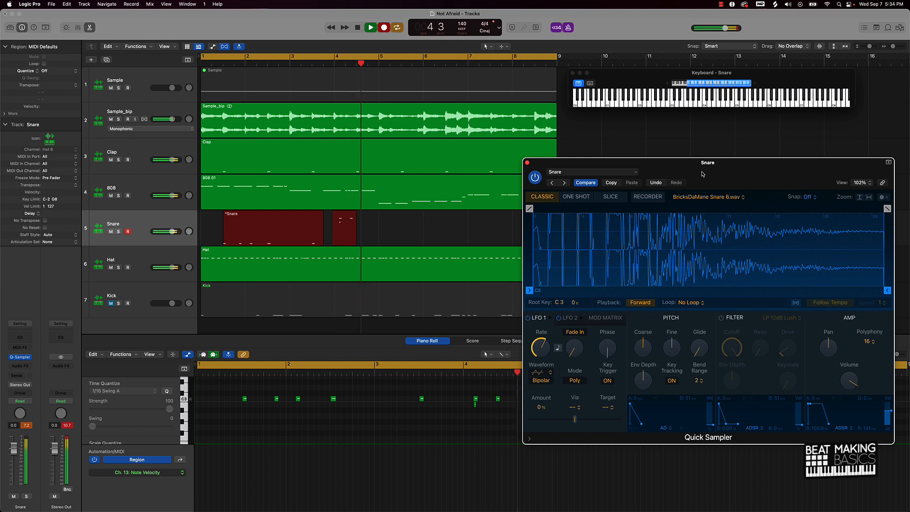
{"action": "key", "text": "space"}
{"action": "key", "text": "super+z"}
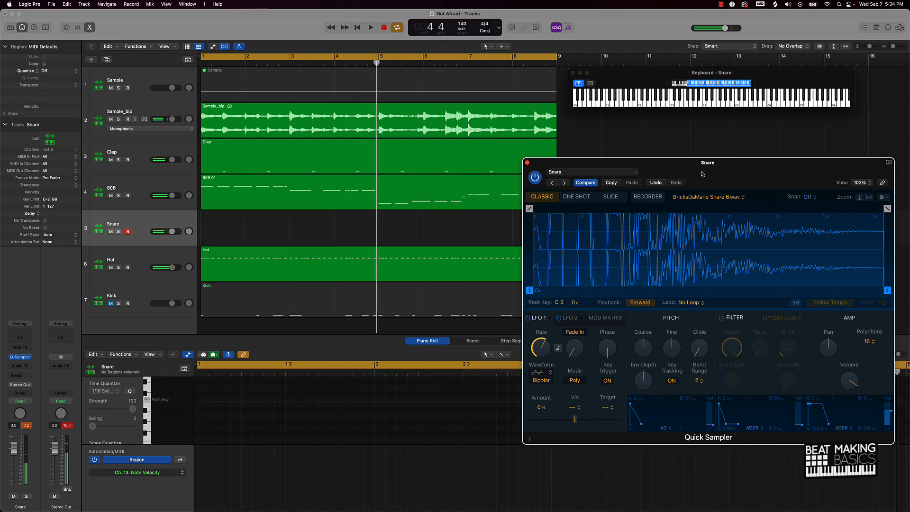
Record a new eight-bar snare pattern on the Snare track and quantize all its notes to 1/16 Swing A.
{"action": "key", "text": "r"}
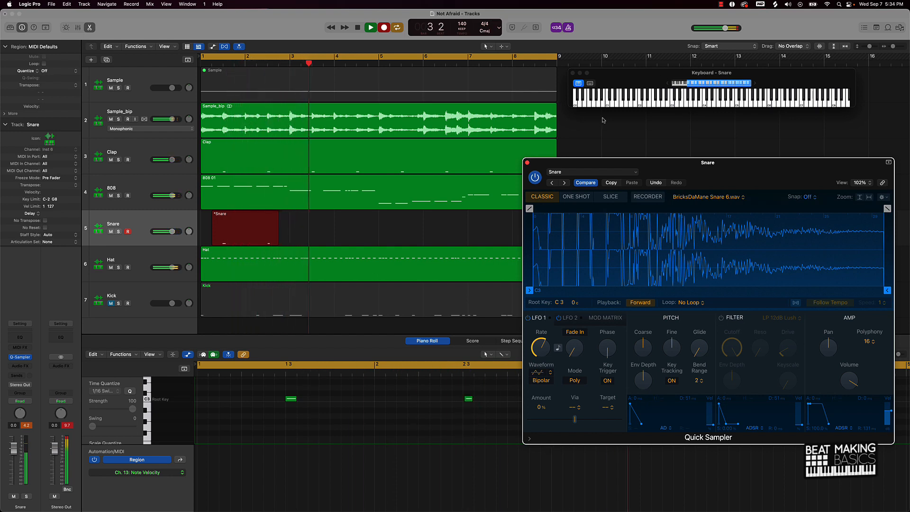
{"action": "left_click", "coordinate": [527, 163]}
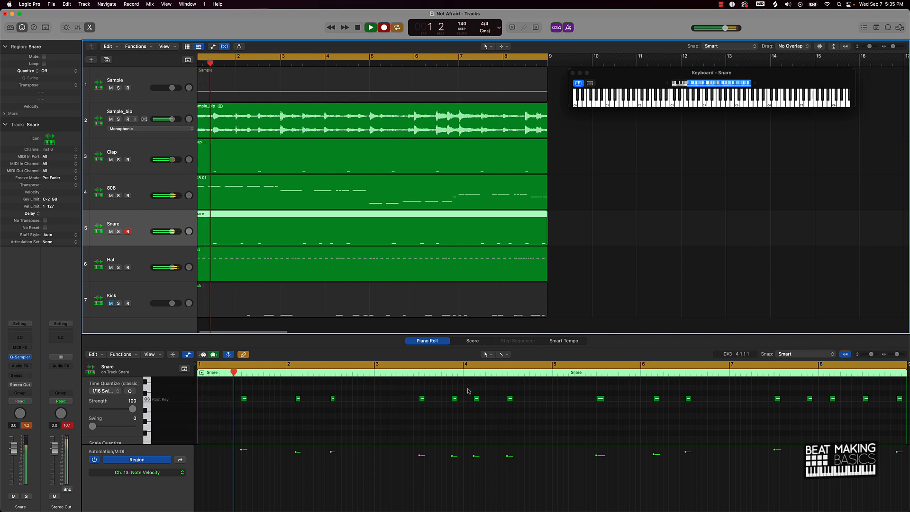
{"action": "key", "text": "super+a"}
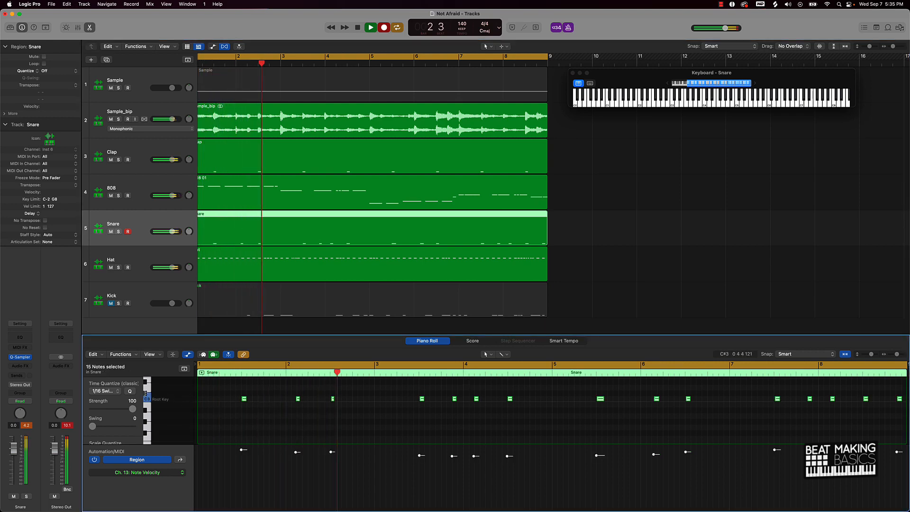
{"action": "left_click", "coordinate": [130, 390]}
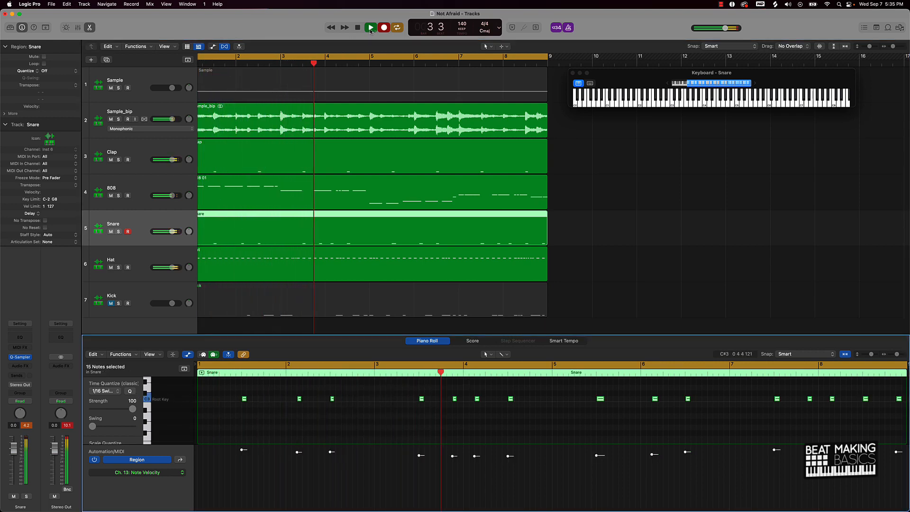
{"action": "left_click", "coordinate": [370, 29]}
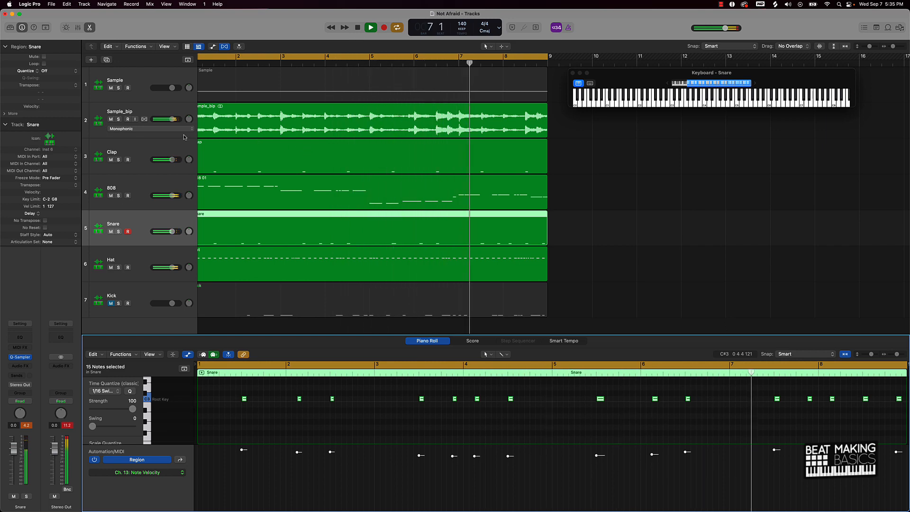
{"action": "key", "text": "space"}
Mute the Sample_bip track and select the original Sample track.
{"action": "left_click", "coordinate": [110, 119]}
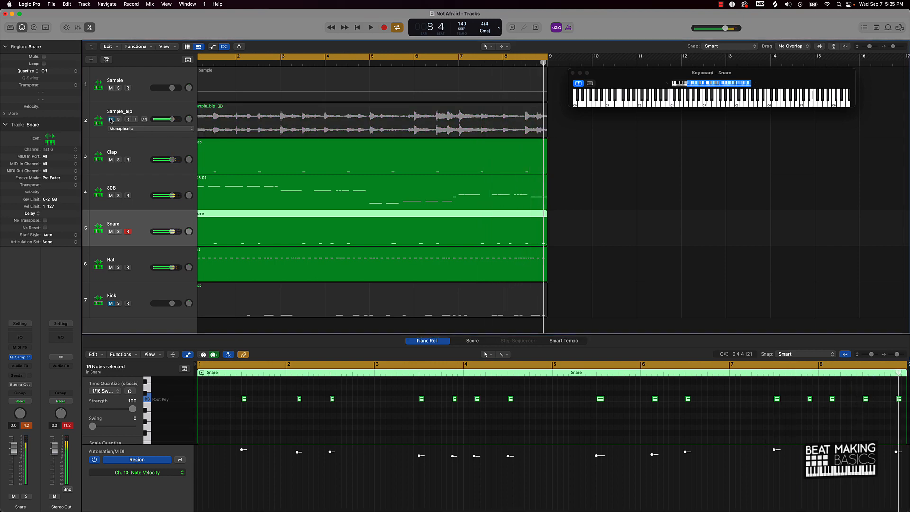
{"action": "left_click", "coordinate": [136, 80]}
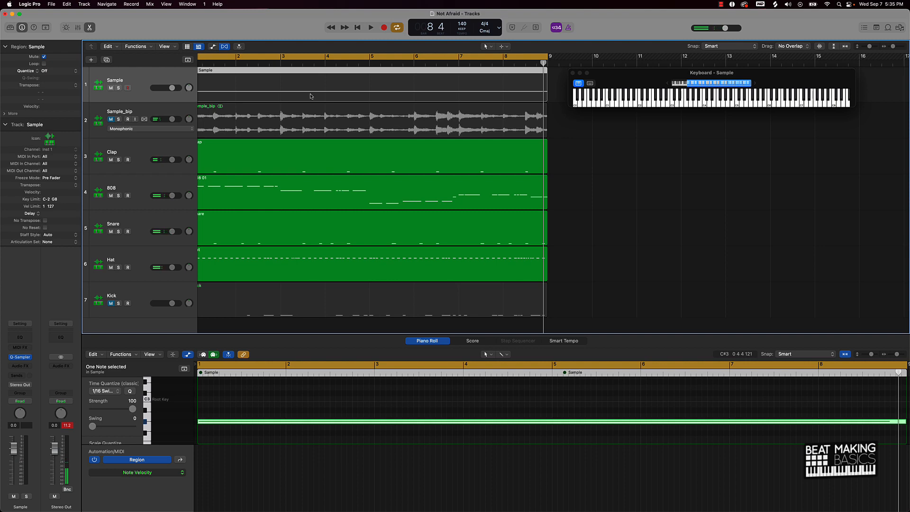
{"action": "scroll", "coordinate": [310, 96], "scroll_direction": "down", "scroll_amount": 2}
{"action": "scroll", "coordinate": [310, 96], "scroll_direction": "down", "scroll_amount": 5}
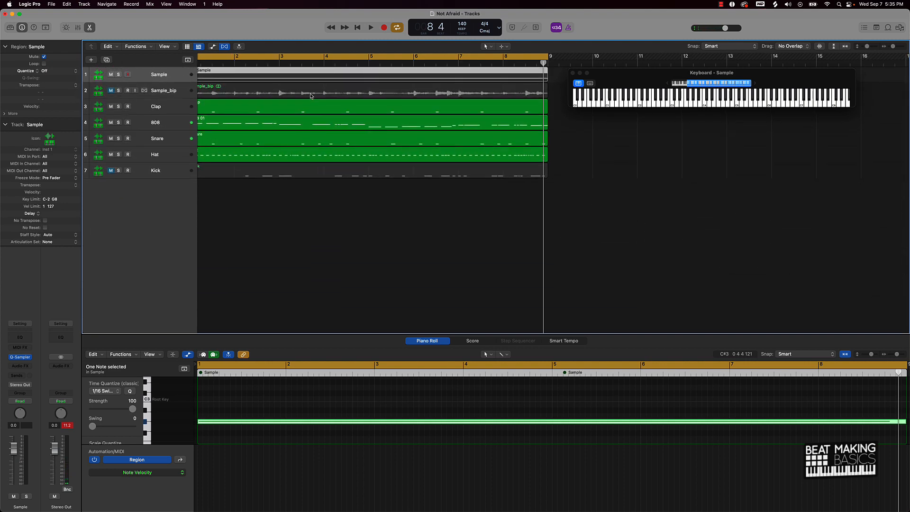
{"action": "scroll", "coordinate": [310, 96], "scroll_direction": "down", "scroll_amount": 5}
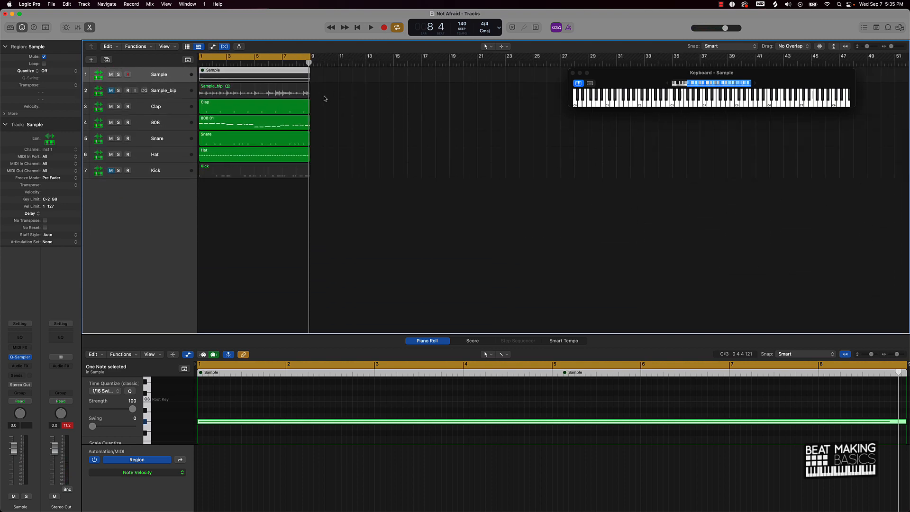